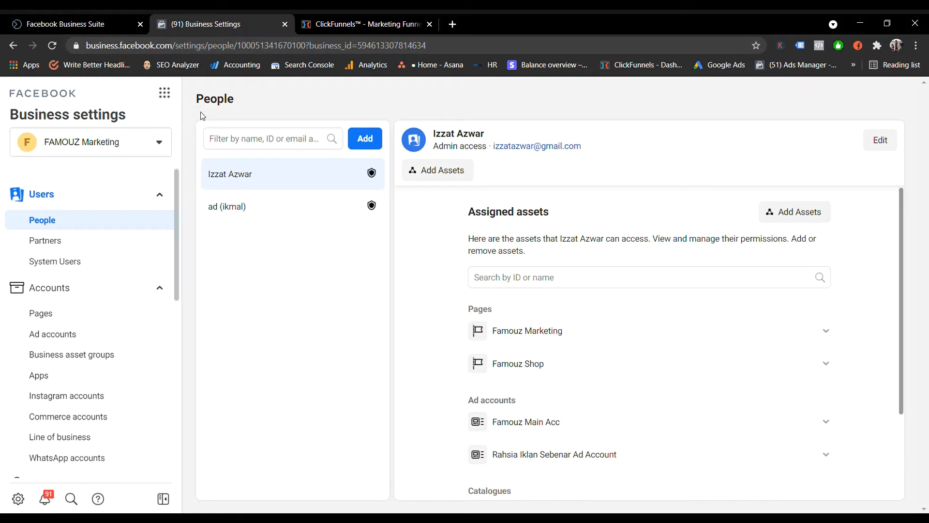
# Step: Open the list of pixels under the data sources in the business settings
pyautogui.click(170, 100)
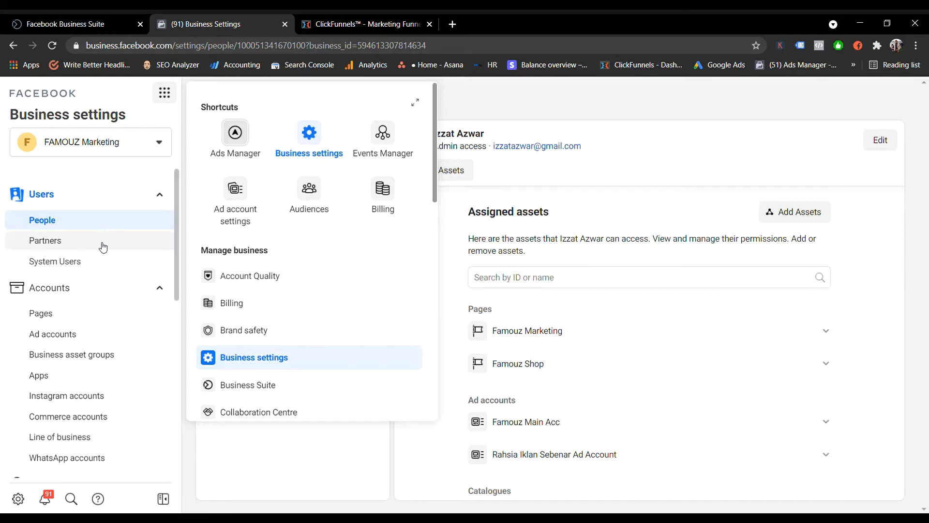
pyautogui.click(164, 93)
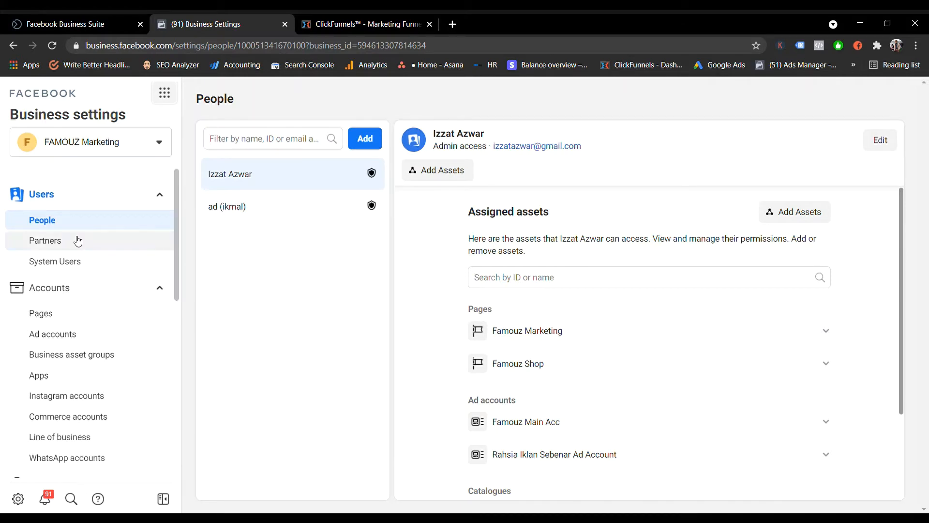
pyautogui.scroll(-5, 95, 291)
pyautogui.scroll(-1, 165, 370)
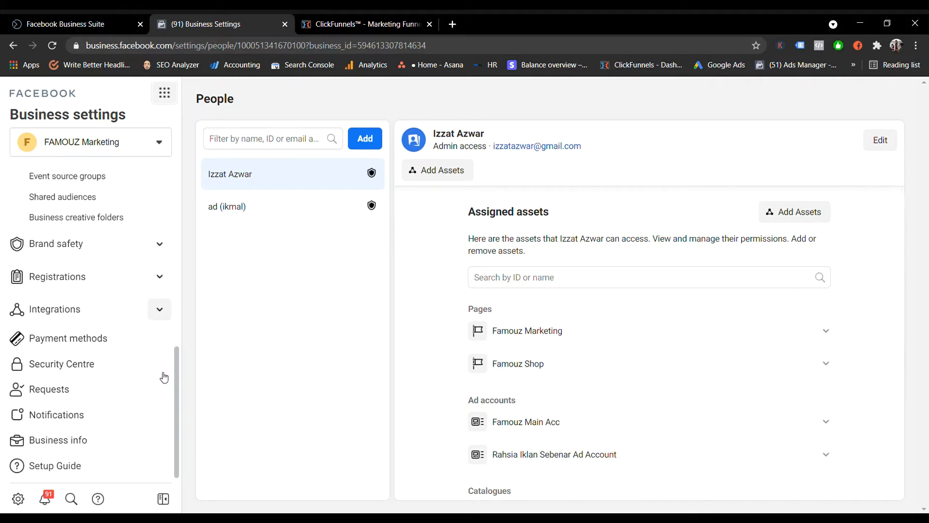
pyautogui.scroll(4, 140, 369)
pyautogui.click(159, 251)
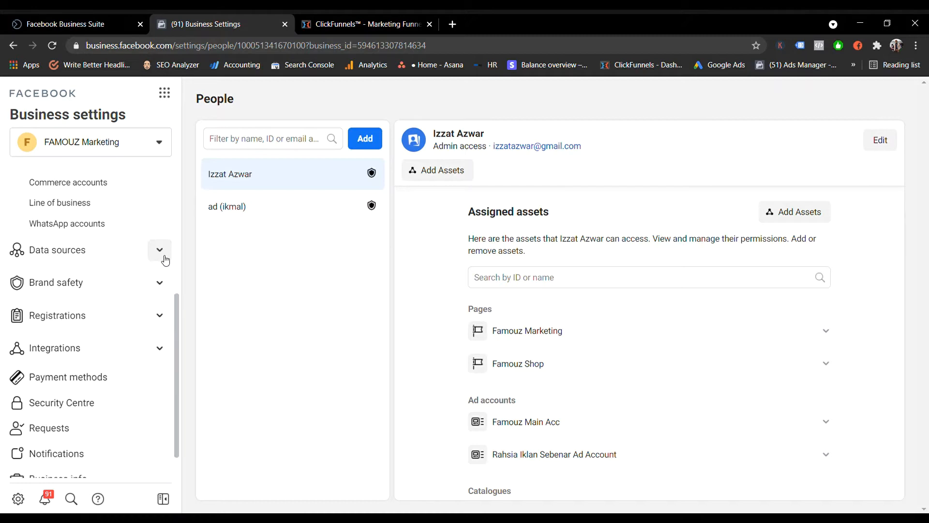
pyautogui.click(161, 253)
pyautogui.click(109, 298)
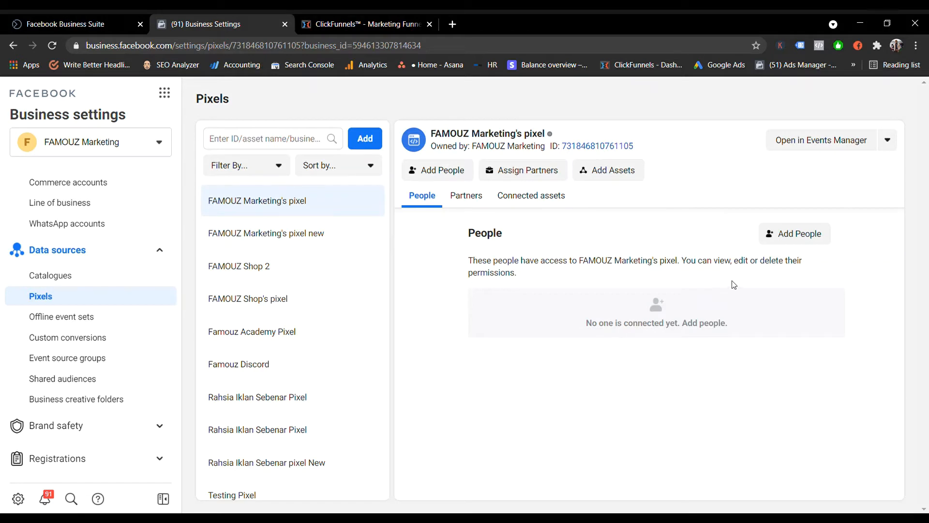
# Step: Start adding a new pixel and name it "Rahsia Iklan Sebenar pixel Baru"
pyautogui.click(377, 143)
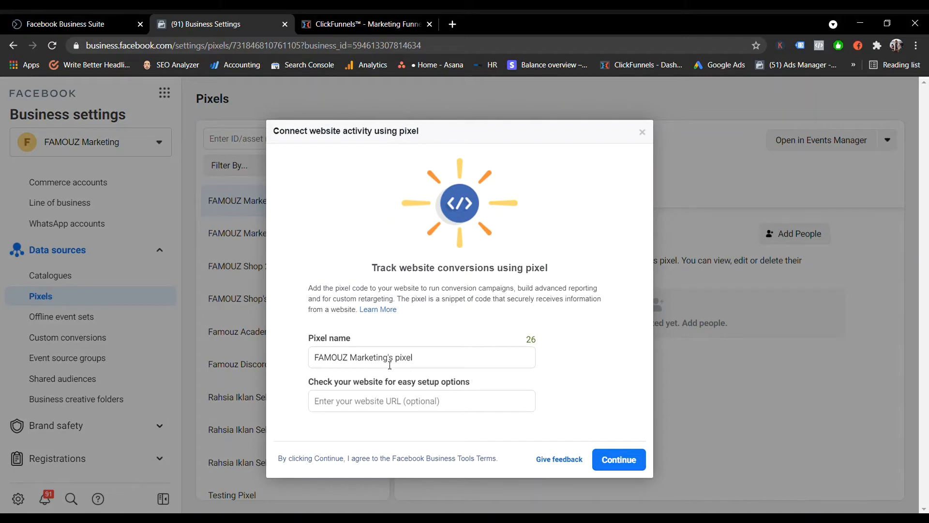
pyautogui.moveTo(394, 357); pyautogui.dragTo(314, 360)
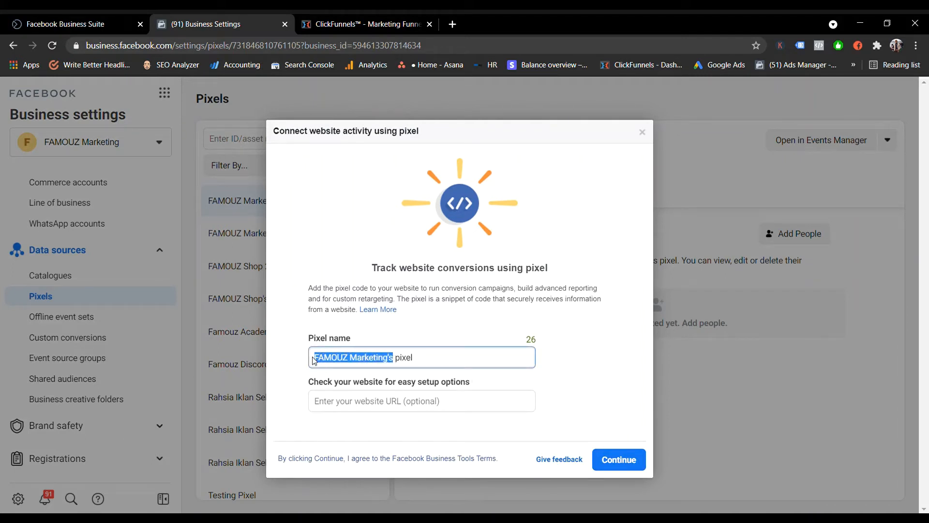
pyautogui.write('Rahsia I')
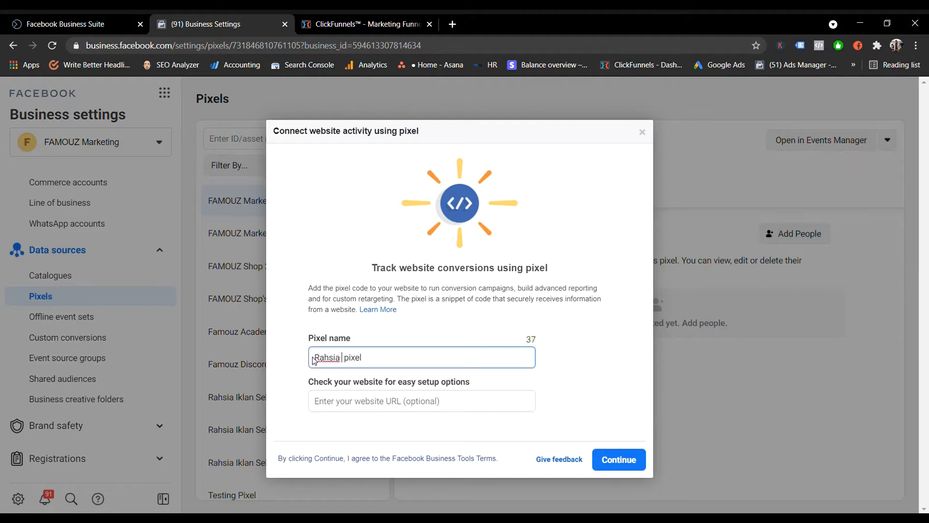
pyautogui.write('klan Sebenar Bar')
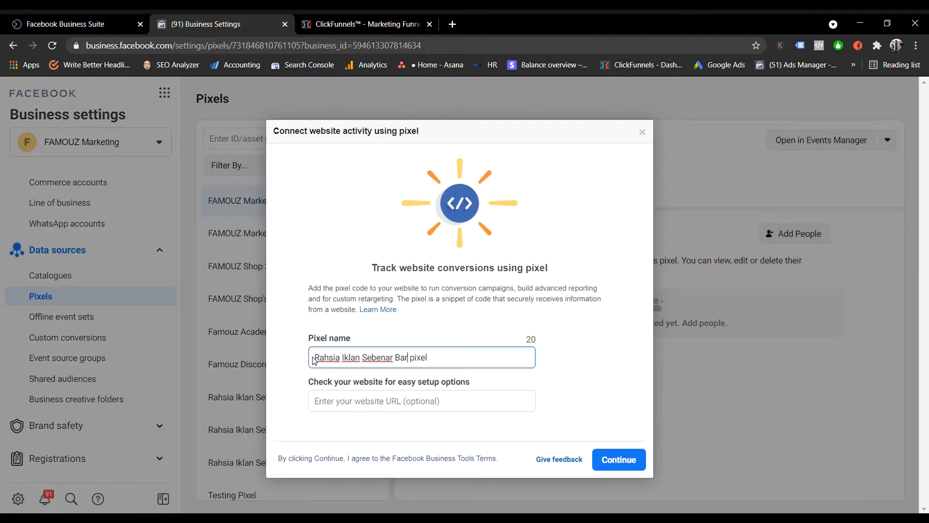
pyautogui.press('Right')
pyautogui.press('Right')
pyautogui.press('Right')
pyautogui.write('Baru')
pyautogui.click(400, 24)
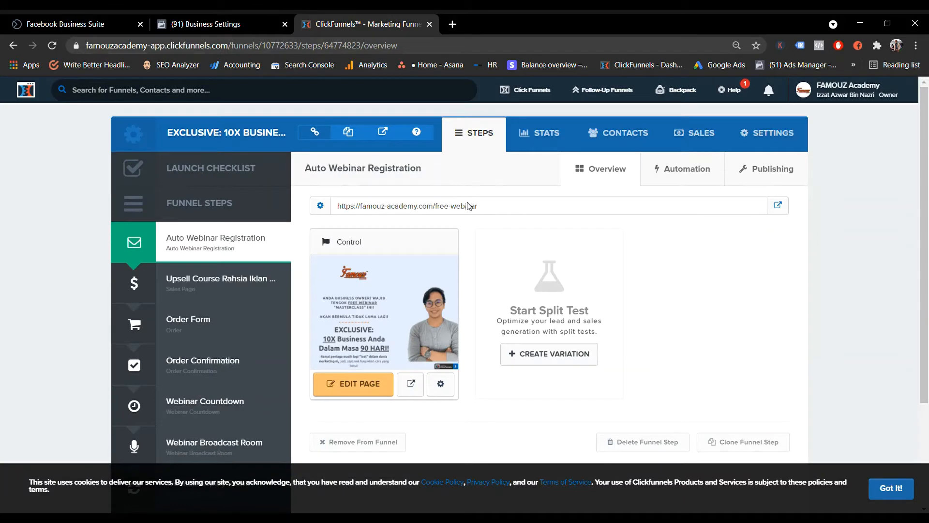
pyautogui.moveTo(484, 206); pyautogui.dragTo(338, 206)
pyautogui.hotkey('ctrl', 'c')
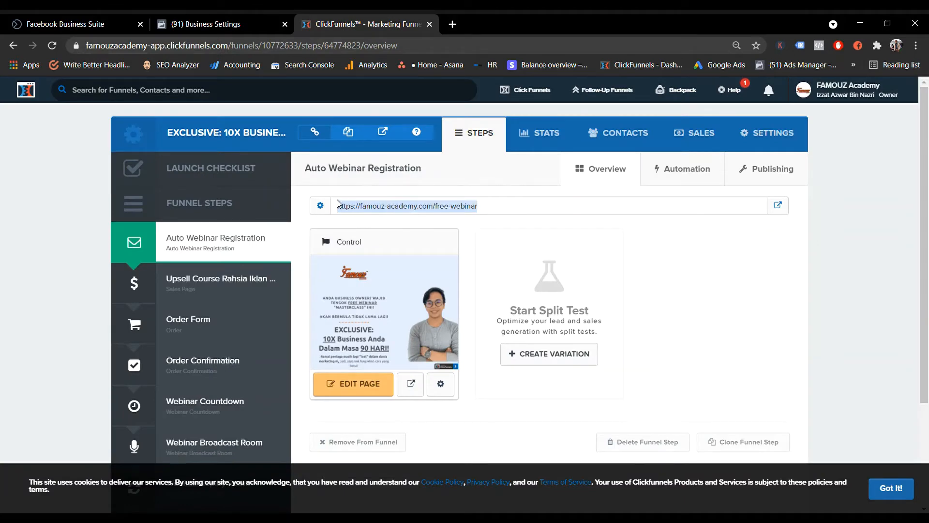
pyautogui.click(228, 22)
pyautogui.click(460, 401)
pyautogui.hotkey('ctrl', 'v')
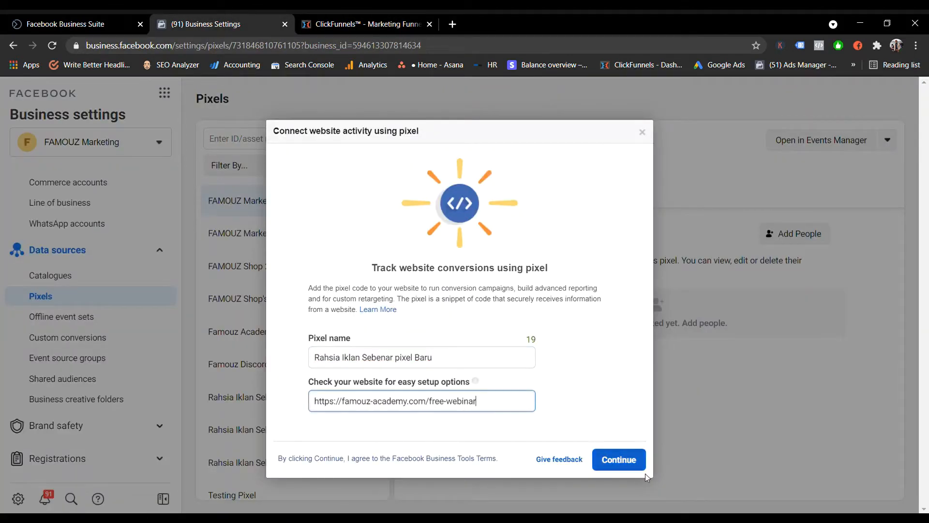
pyautogui.click(627, 467)
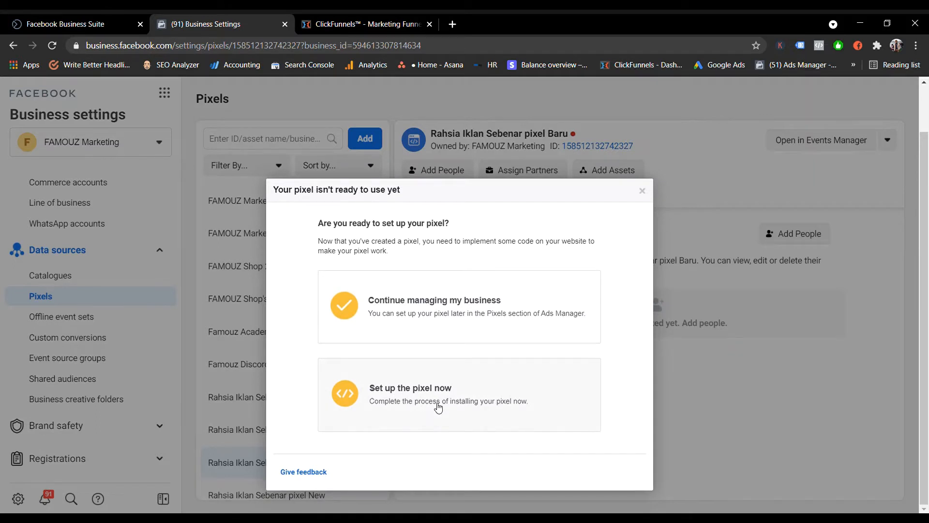
# Step: Begin setting up the new pixel, choosing to add its code using a partner integration
pyautogui.click(439, 408)
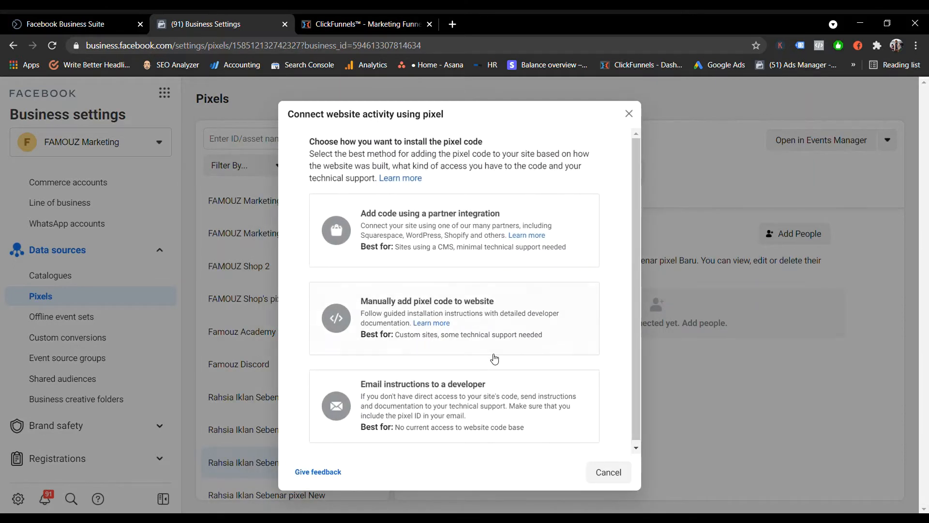
pyautogui.scroll(-1, 452, 252)
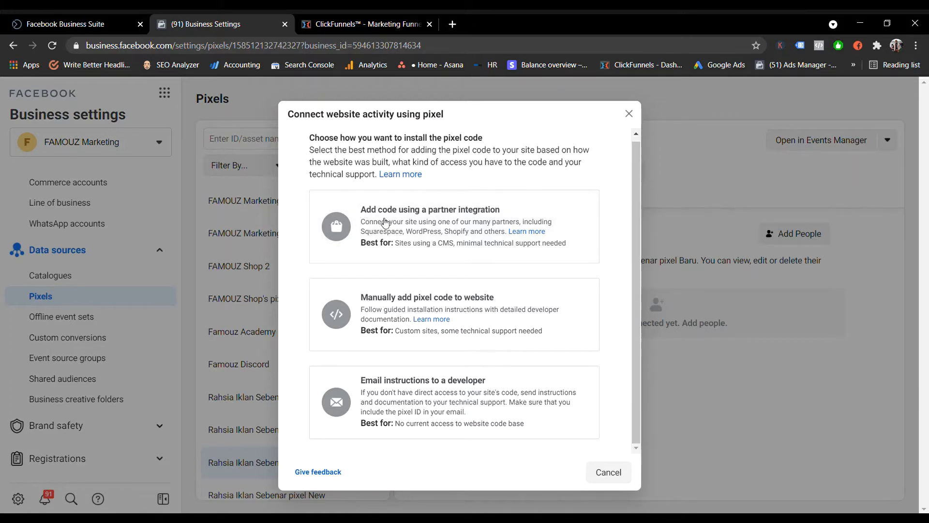
pyautogui.click(424, 236)
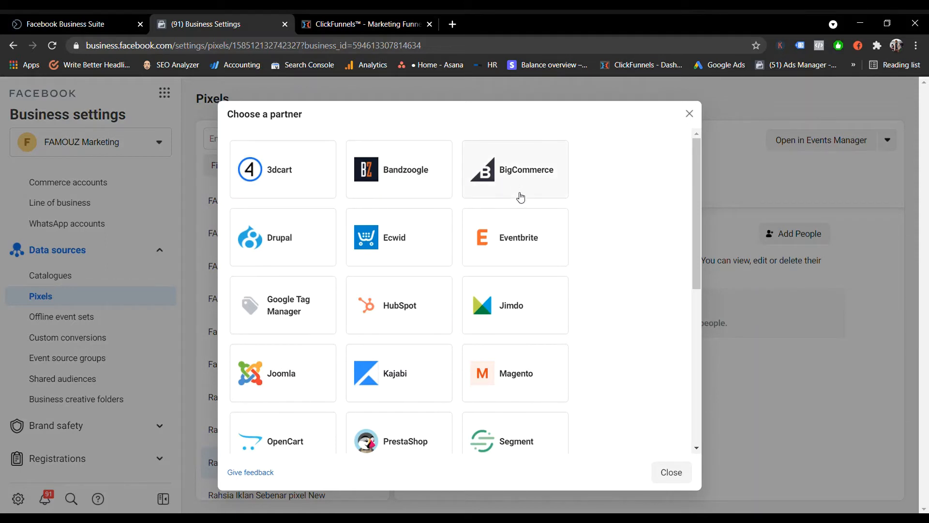
# Step: Look through the available integration partners for the website platforms they cover
pyautogui.scroll(-3, 365, 291)
pyautogui.scroll(-2, 365, 354)
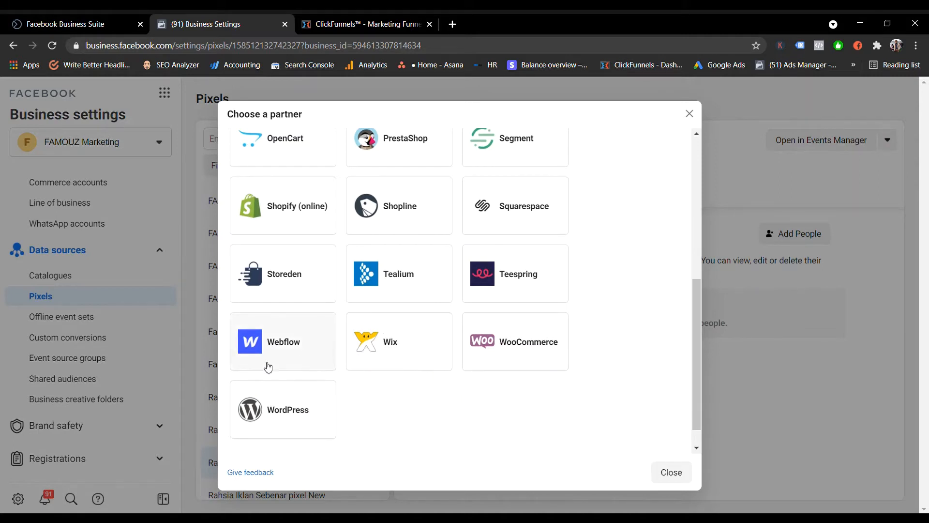
pyautogui.scroll(2, 504, 343)
pyautogui.scroll(3, 547, 368)
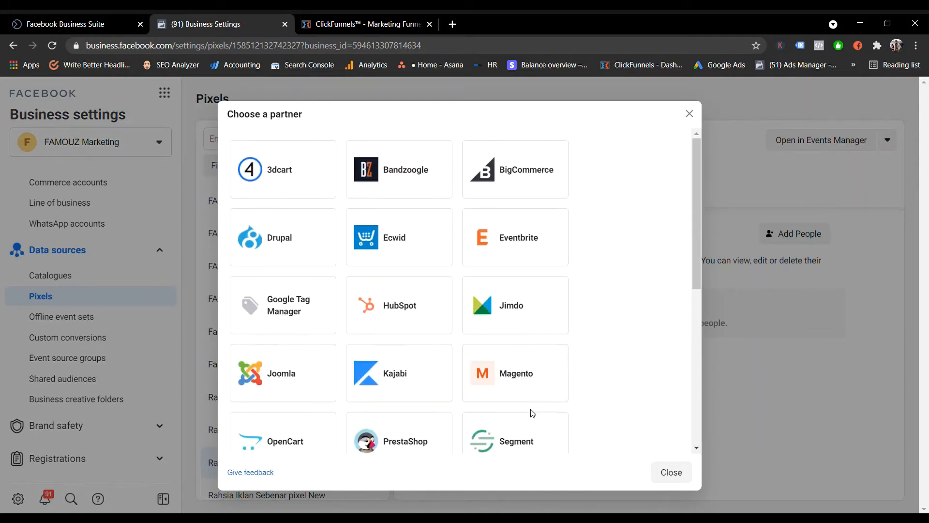
pyautogui.scroll(-5, 474, 315)
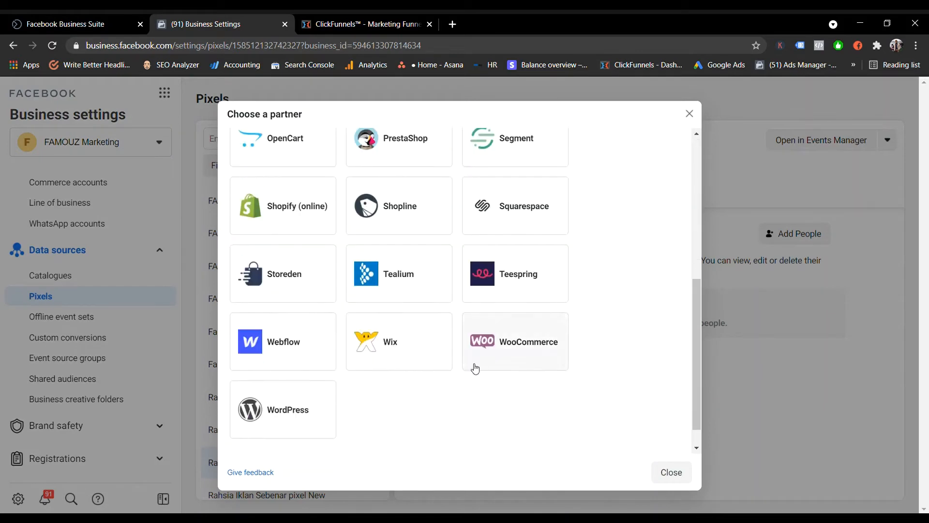
pyautogui.scroll(4, 492, 295)
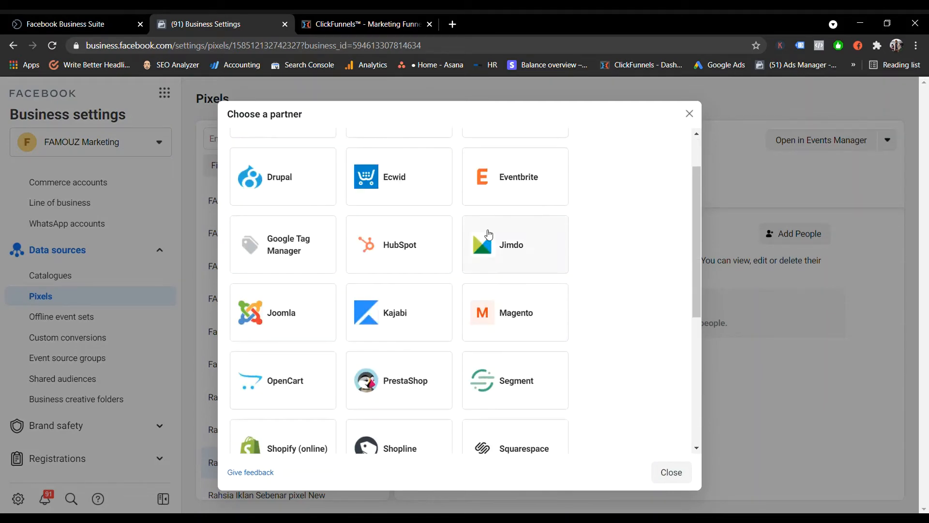
pyautogui.scroll(1, 405, 266)
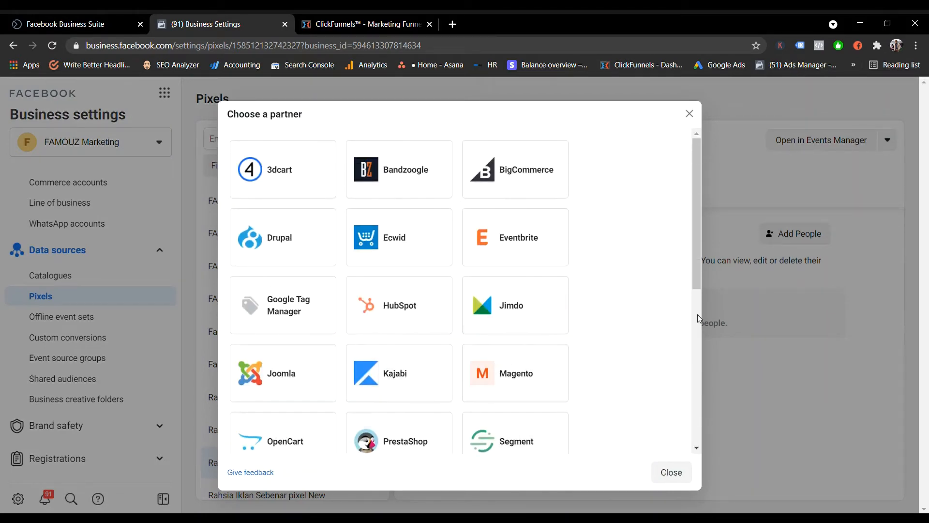
# Step: View the WooCommerce connection instructions and return to the partner selection
pyautogui.scroll(-2, 575, 388)
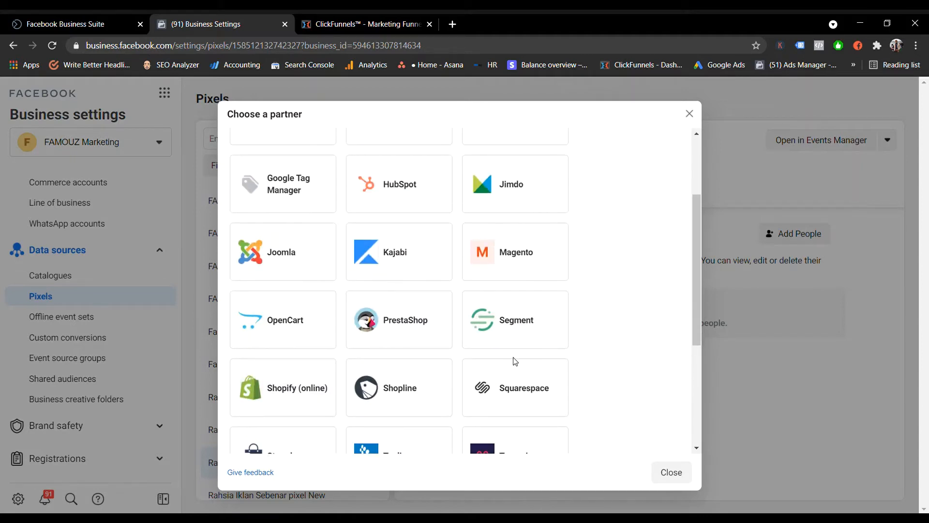
pyautogui.scroll(-4, 508, 372)
pyautogui.click(526, 333)
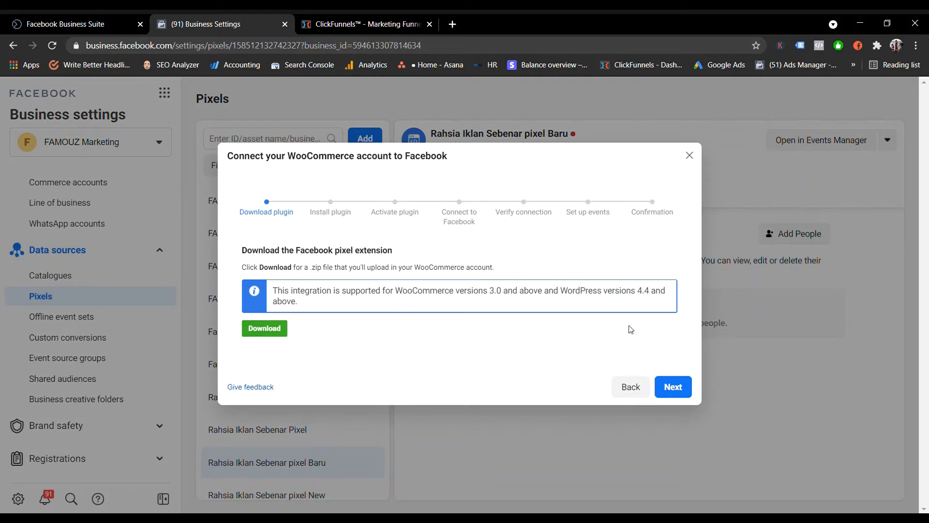
pyautogui.click(629, 387)
# Step: View the Shopify (online) connection instructions with their help article, and return to the partner selection
pyautogui.scroll(-5, 364, 373)
pyautogui.click(290, 269)
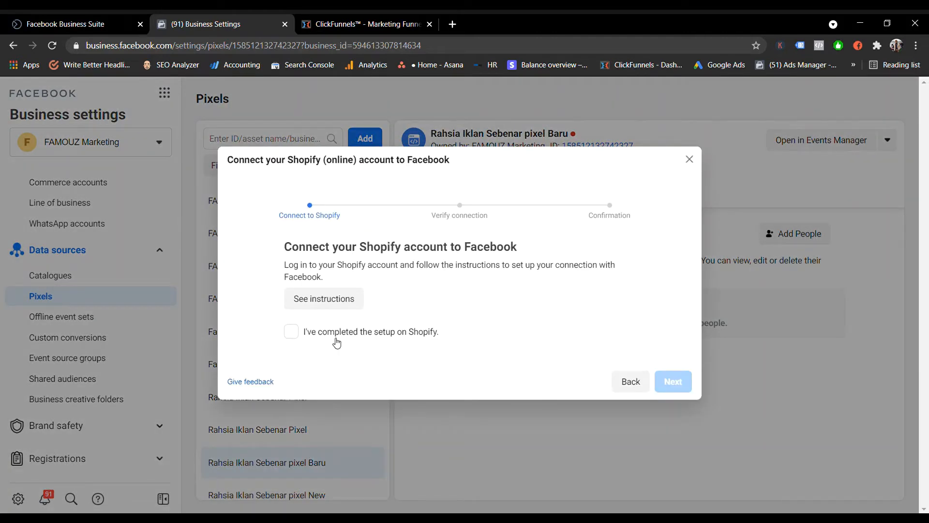
pyautogui.click(338, 306)
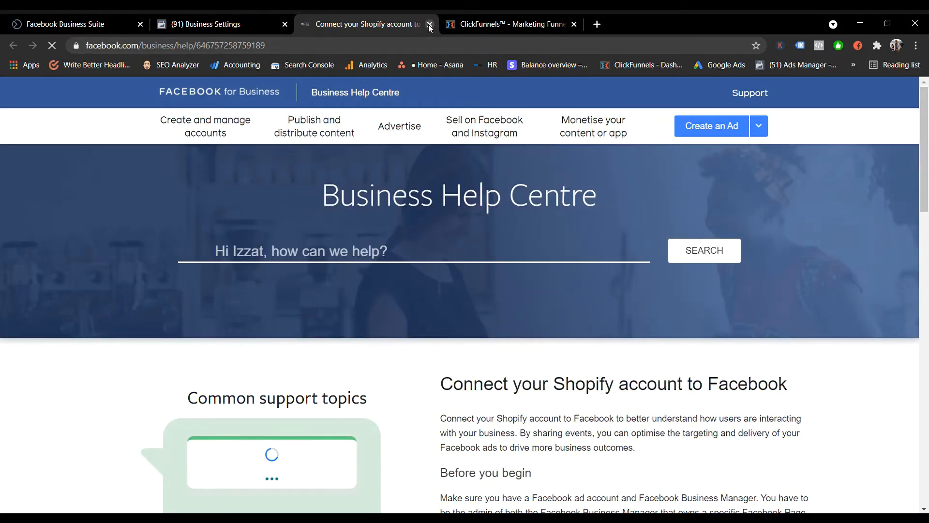
pyautogui.scroll(-5, 612, 378)
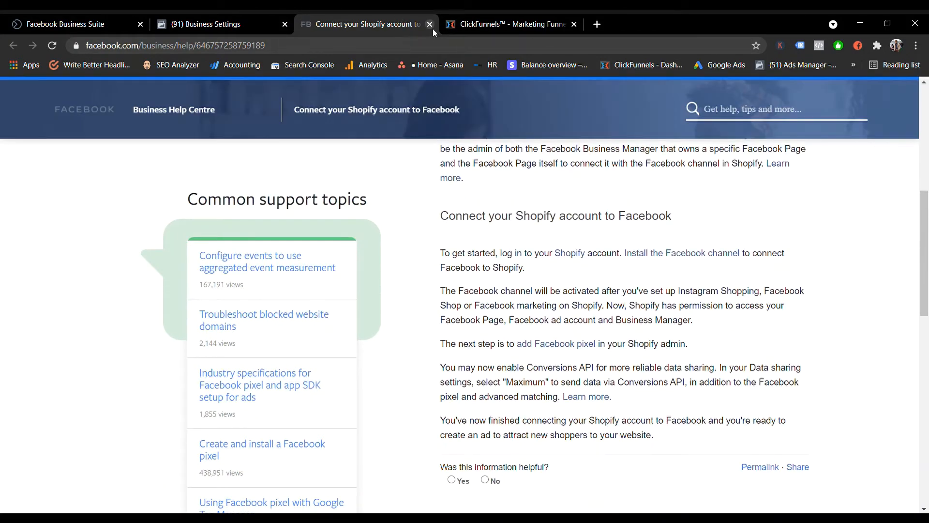
pyautogui.click(430, 24)
pyautogui.click(628, 380)
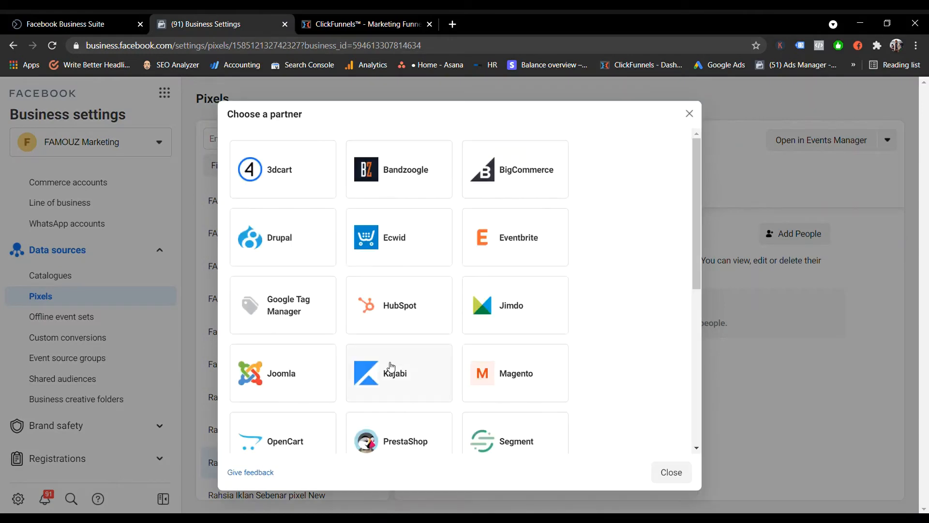
# Step: View the WordPress plugin installation instructions and return to the partner selection
pyautogui.scroll(-6, 392, 366)
pyautogui.click(305, 410)
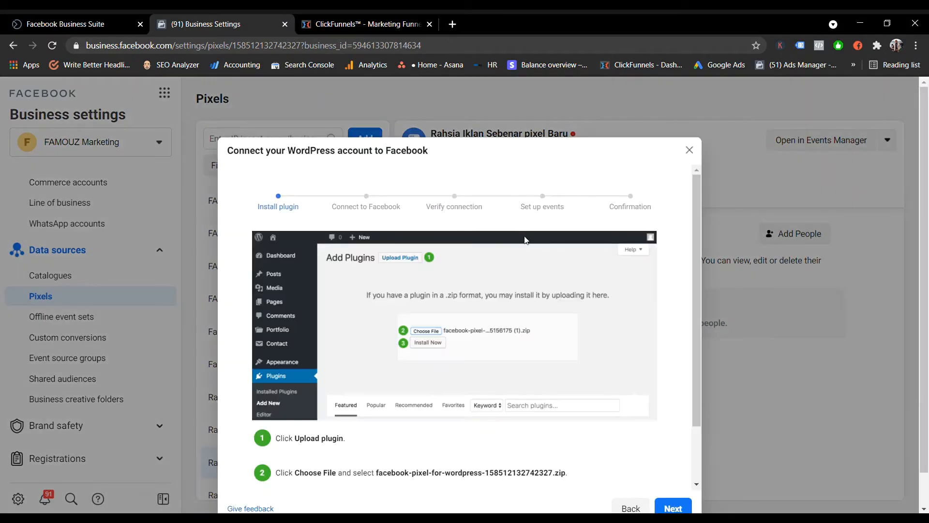
pyautogui.scroll(-2, 505, 375)
pyautogui.click(632, 509)
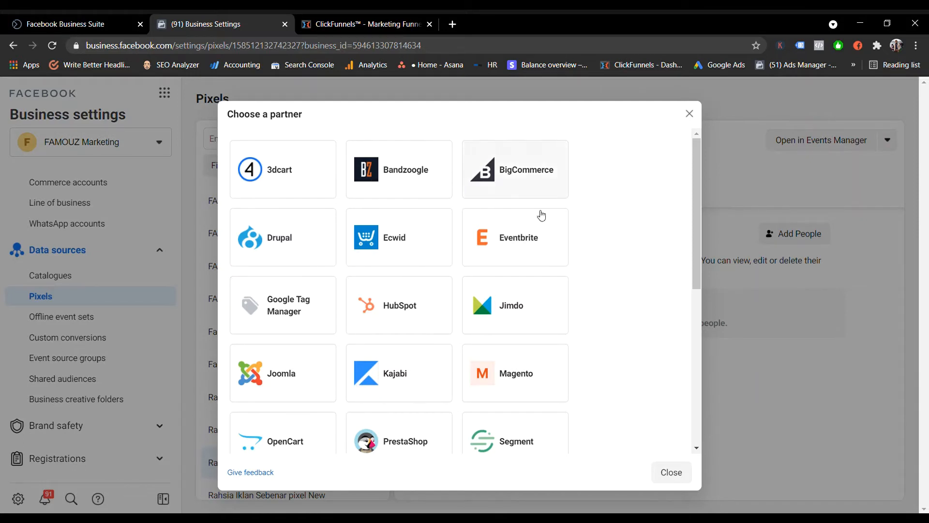
# Step: Review the remaining integration partners once more and close the partner selection without choosing one
pyautogui.scroll(-5, 422, 417)
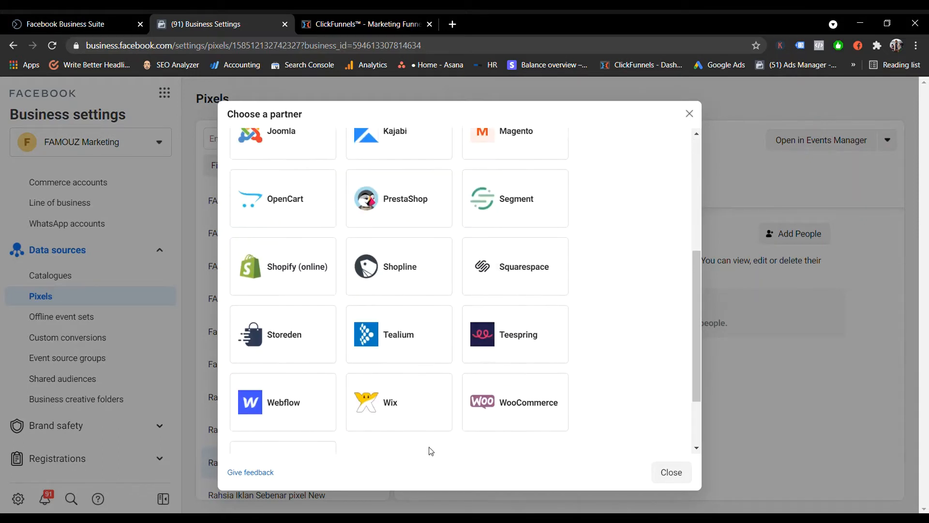
pyautogui.scroll(-2, 419, 233)
pyautogui.scroll(5, 452, 324)
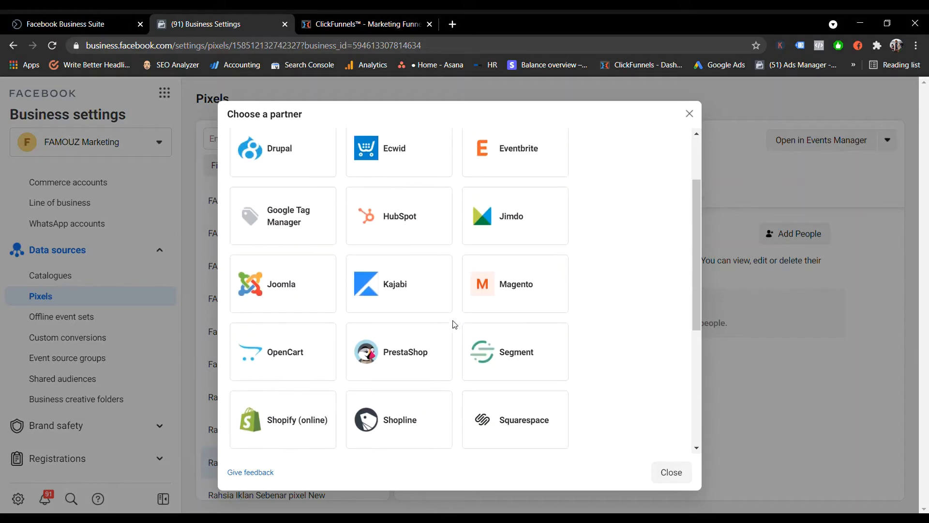
pyautogui.scroll(2, 435, 327)
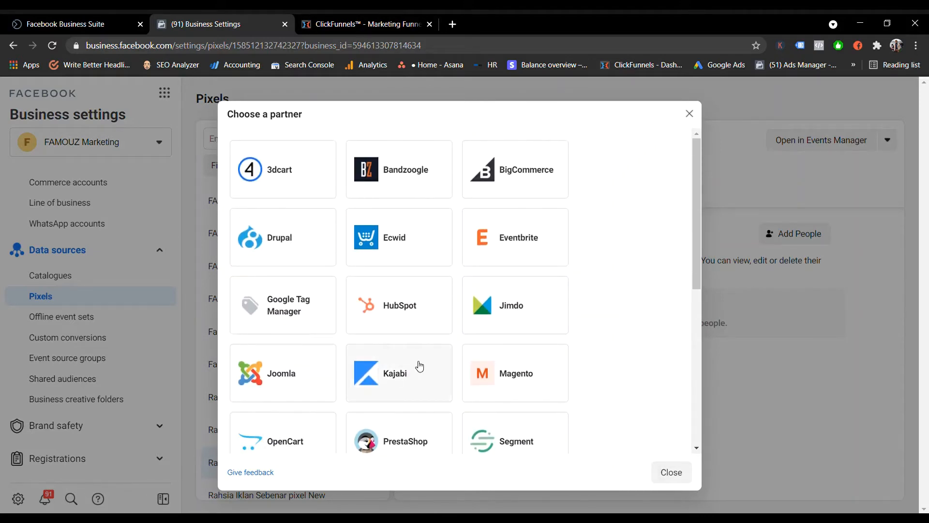
pyautogui.scroll(-5, 417, 365)
pyautogui.click(671, 473)
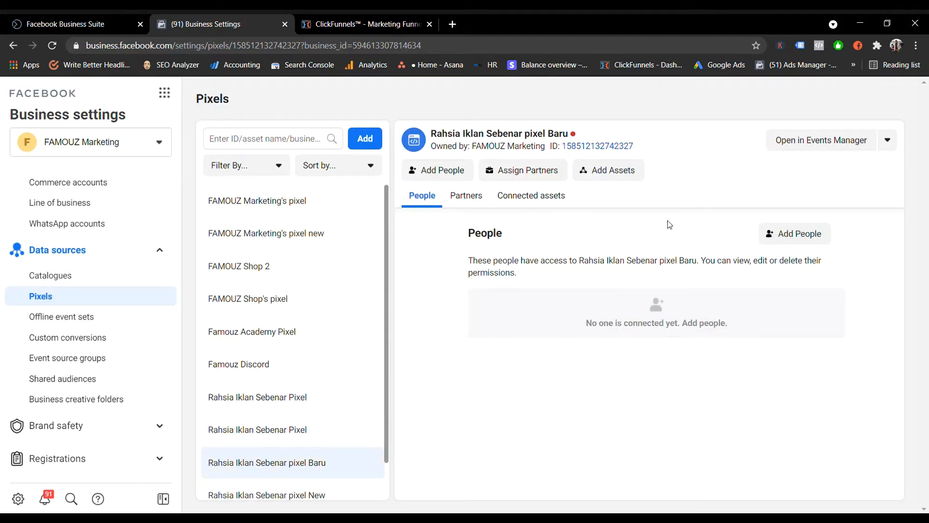
# Step: Assign the first listed person to the Rahsia Iklan Sebenar pixel Baru with full Manage pixel control
pyautogui.click(797, 236)
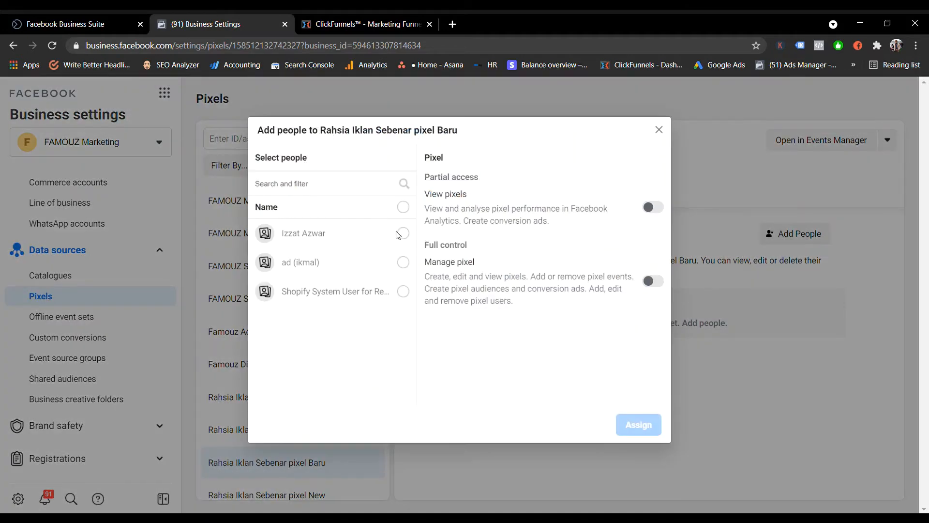
pyautogui.click(401, 233)
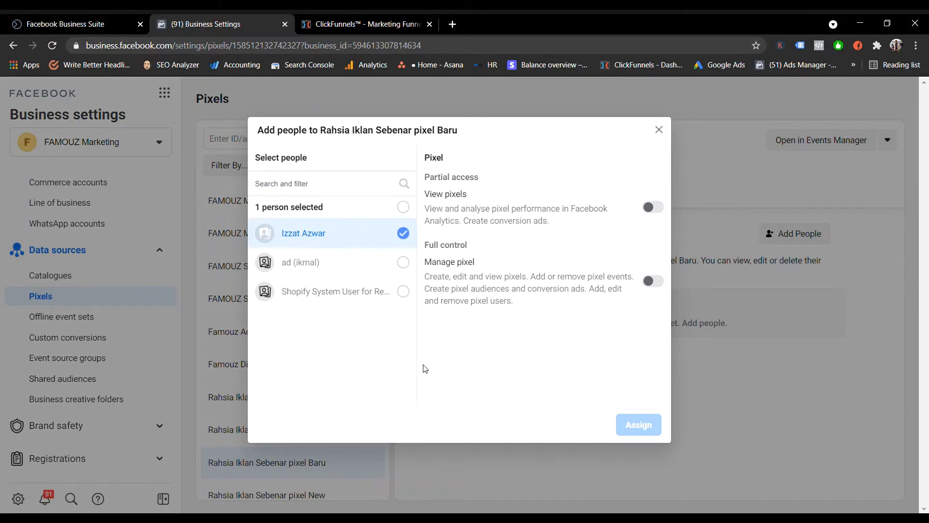
pyautogui.click(653, 282)
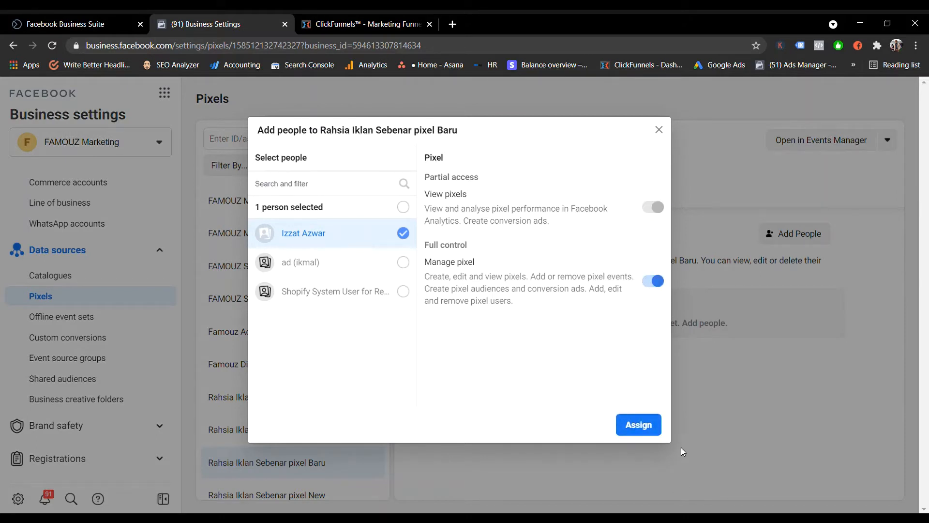
pyautogui.click(644, 426)
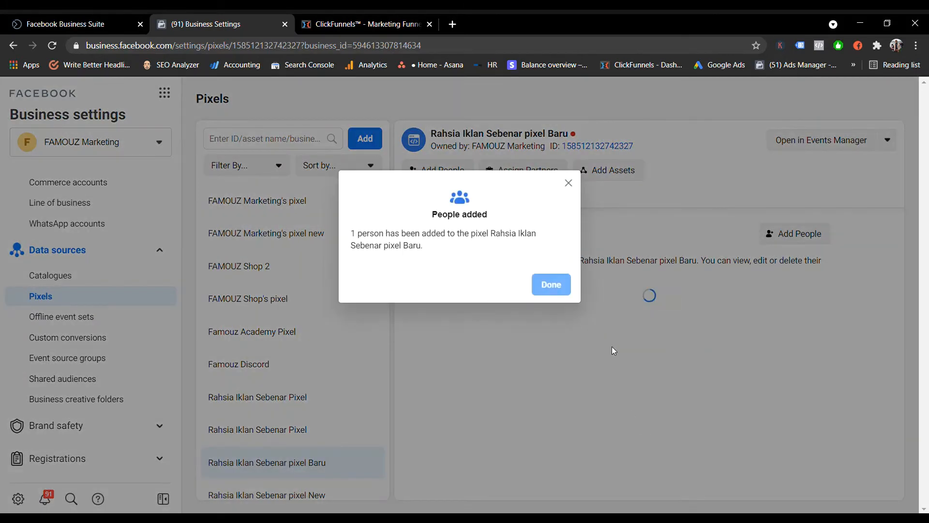
pyautogui.click(562, 290)
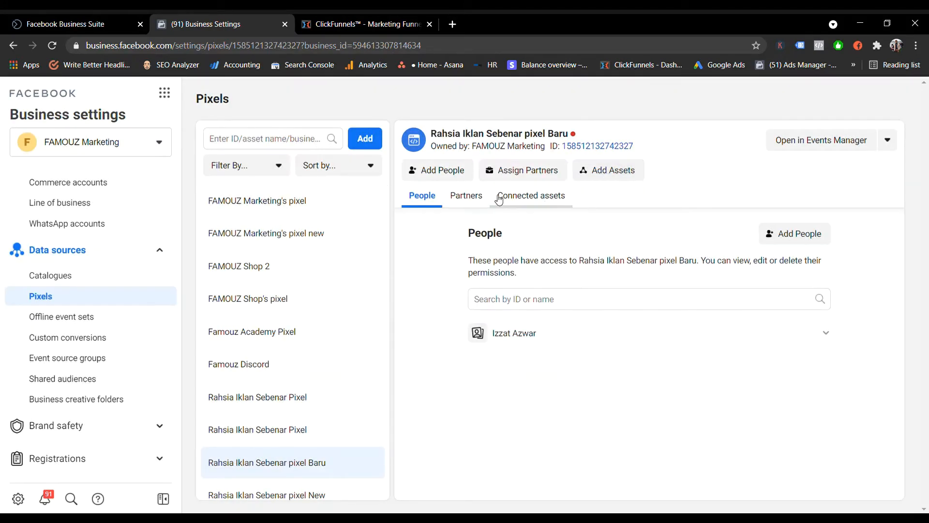
# Step: Connect the Rahsia Iklan Sebenar Ad Account to the pixel as an asset
pyautogui.click(466, 196)
pyautogui.click(536, 199)
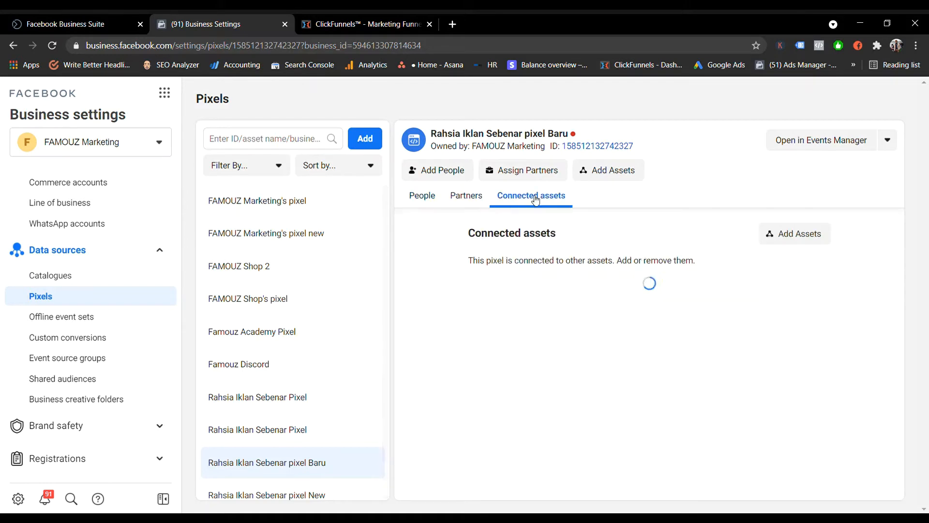
pyautogui.click(801, 232)
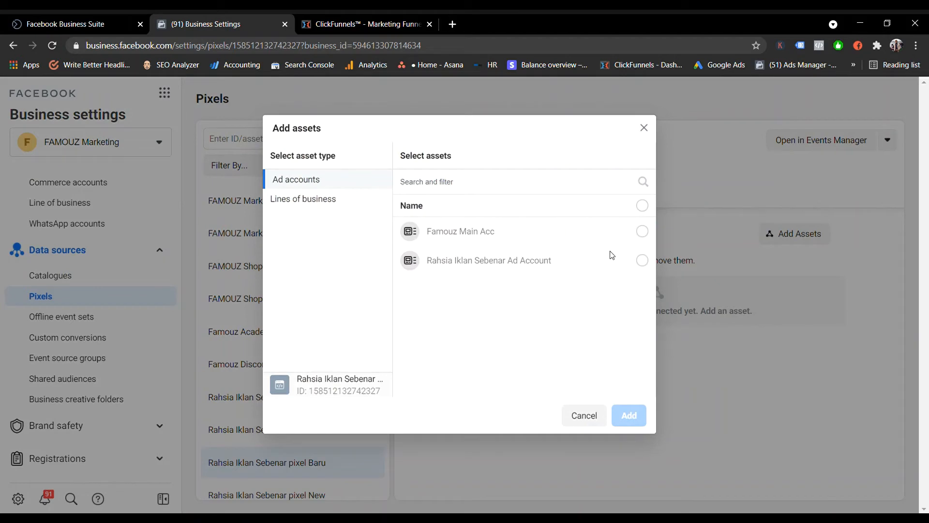
pyautogui.click(643, 260)
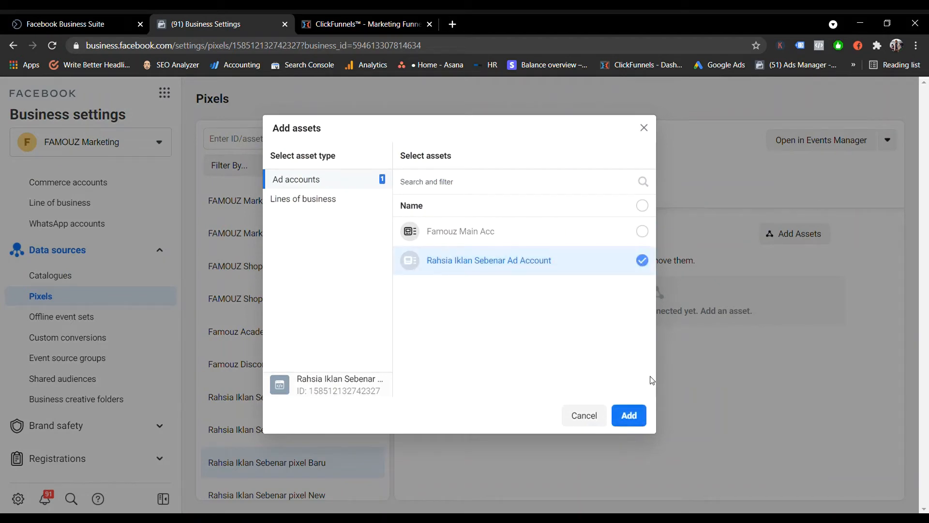
pyautogui.click(629, 415)
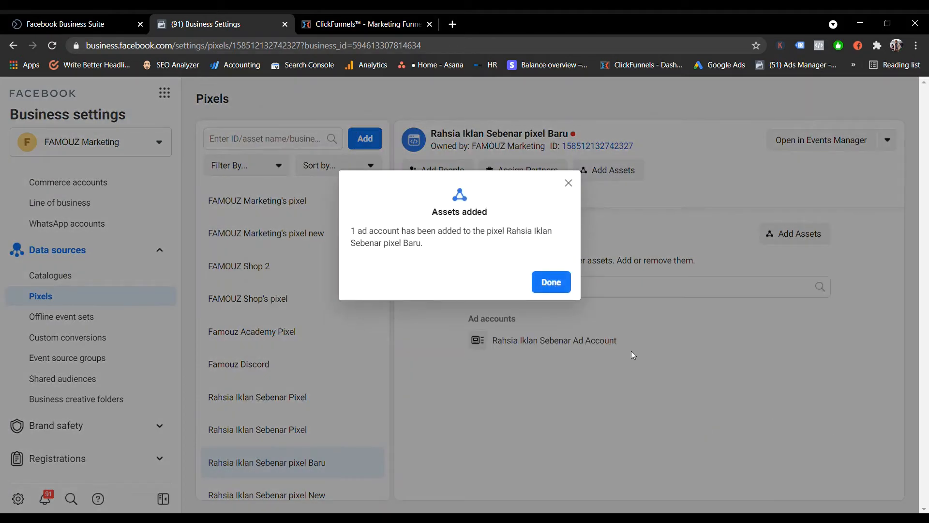
pyautogui.click(552, 282)
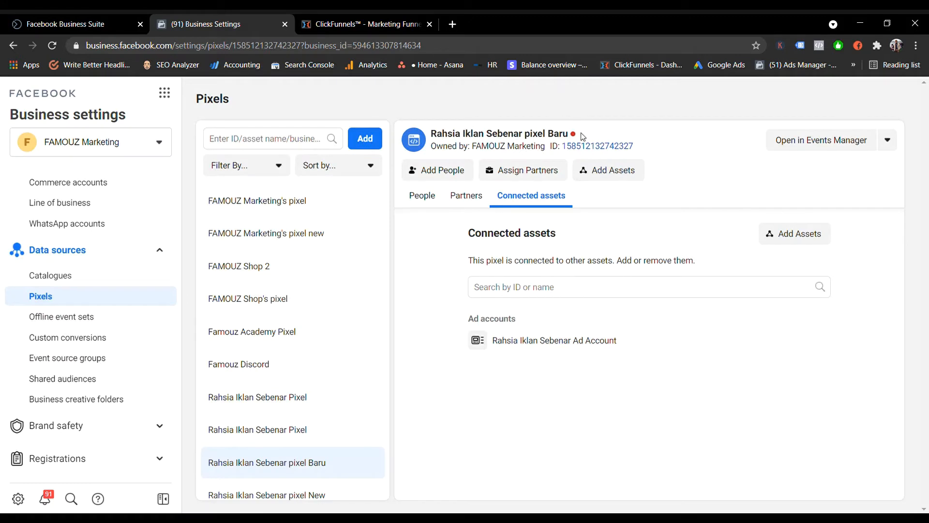
# Step: Open the pixel in Events Manager and continue its setup with Facebook pixel as the connection method
pyautogui.moveTo(574, 136)
pyautogui.click(831, 144)
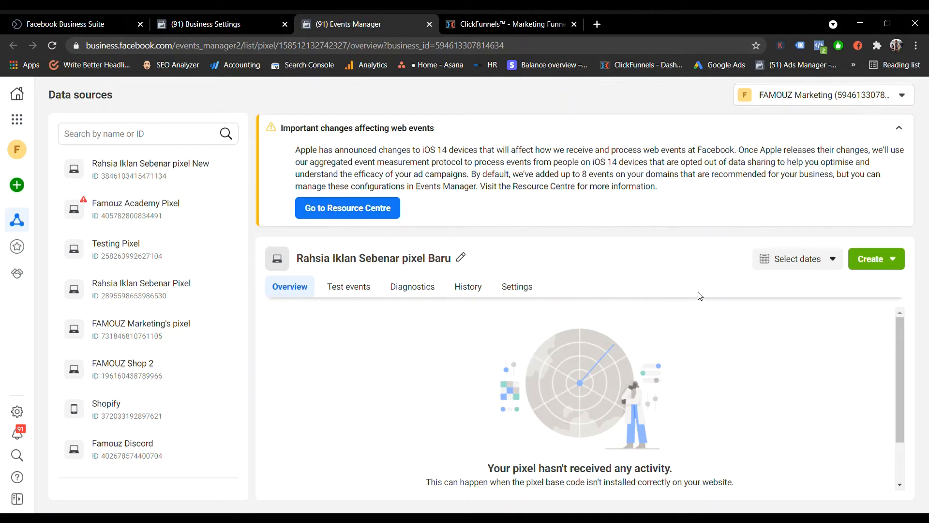
pyautogui.scroll(-1, 519, 336)
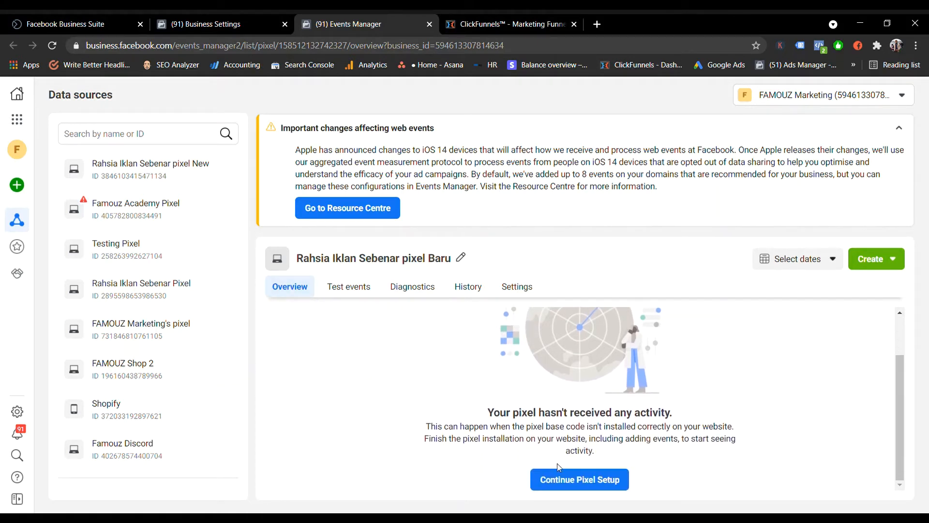
pyautogui.click(561, 479)
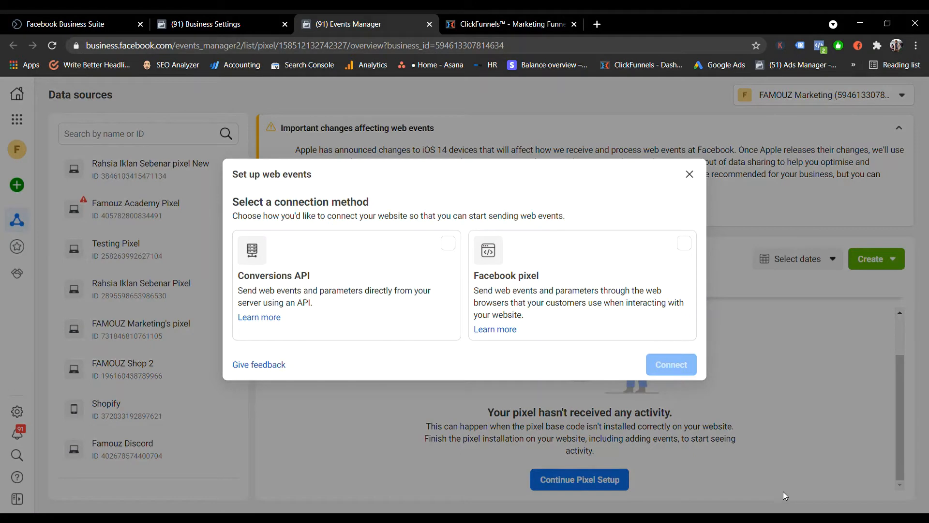
pyautogui.click(695, 254)
pyautogui.click(678, 364)
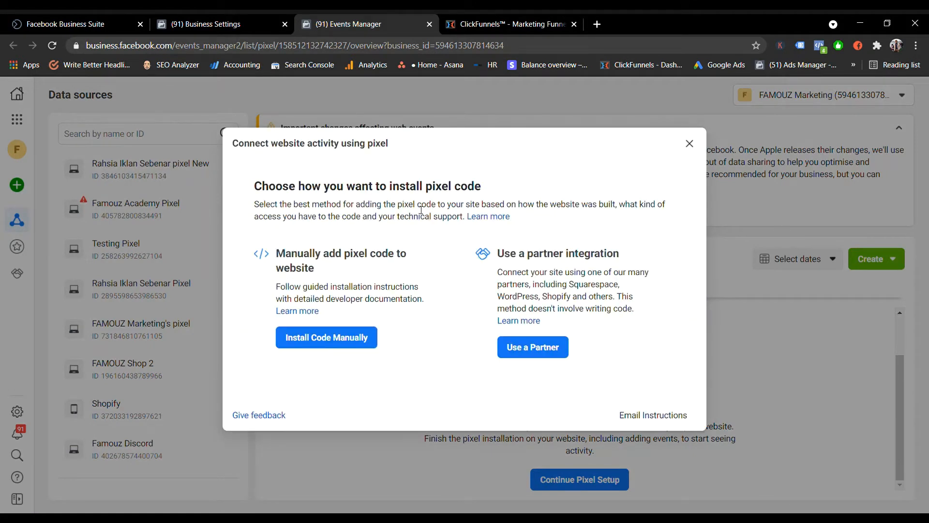
# Step: Choose manual code installation and copy the pixel base code
pyautogui.click(331, 346)
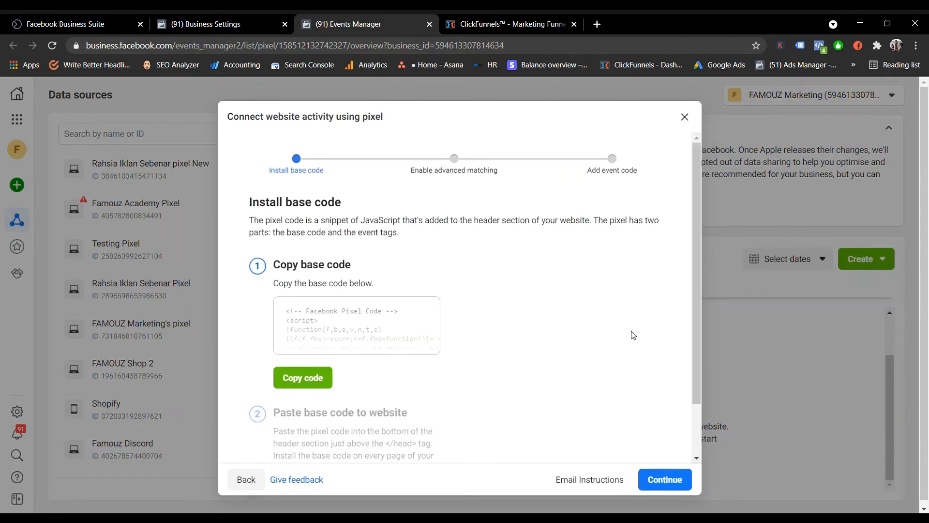
pyautogui.click(325, 379)
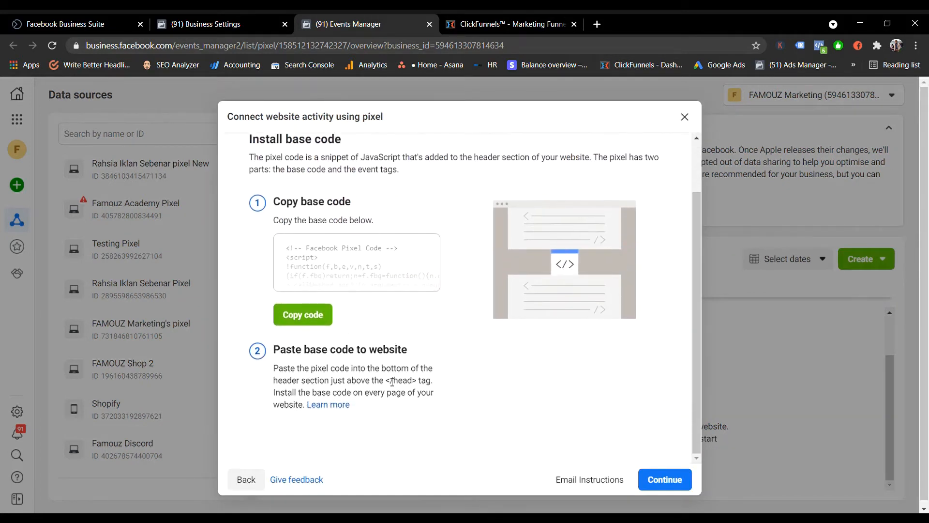
pyautogui.scroll(2, 392, 382)
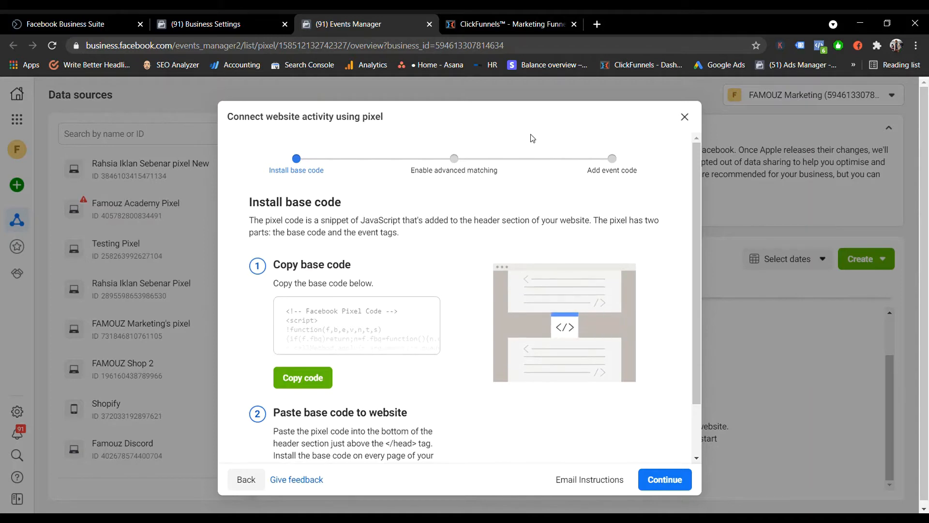
# Step: Switch to ClickFunnels, replace the funnel's head tracking code with the copied pixel base code and save the funnel settings
pyautogui.click(500, 21)
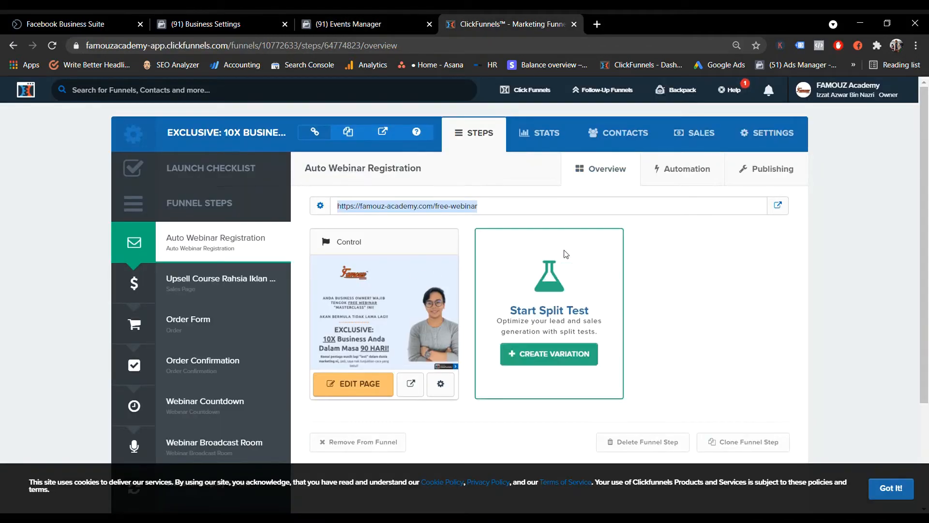
pyautogui.scroll(-1, 661, 305)
pyautogui.scroll(1, 751, 141)
pyautogui.click(782, 134)
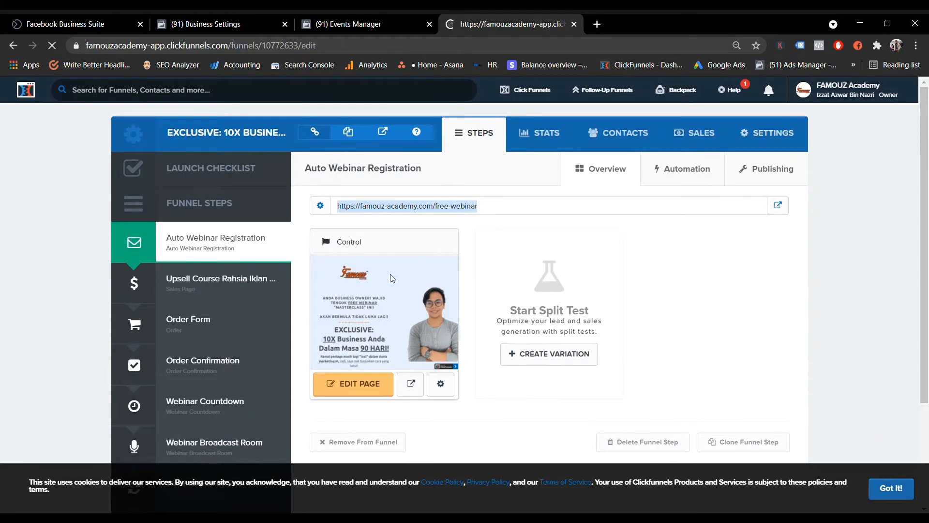
pyautogui.click(457, 417)
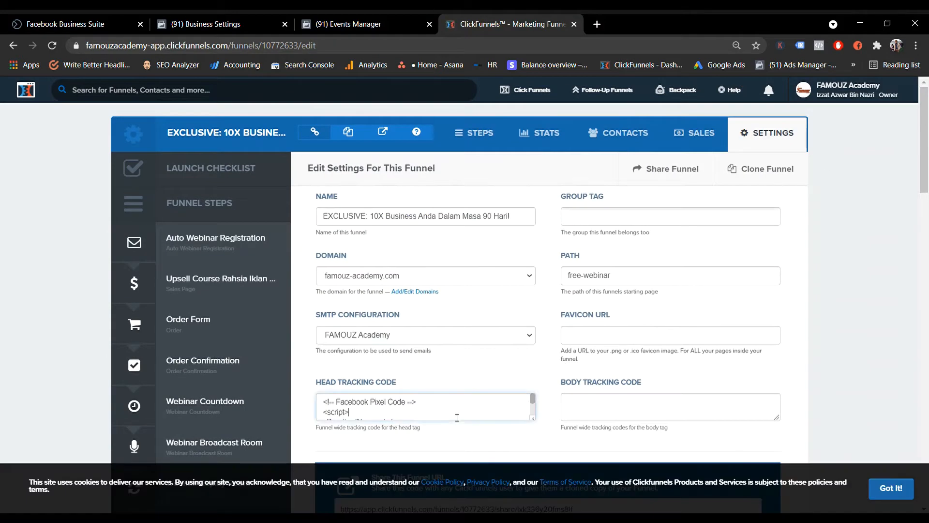
pyautogui.hotkey('ctrl', 'a')
pyautogui.scroll(-5, 456, 418)
pyautogui.click(457, 417)
pyautogui.scroll(-20, 457, 418)
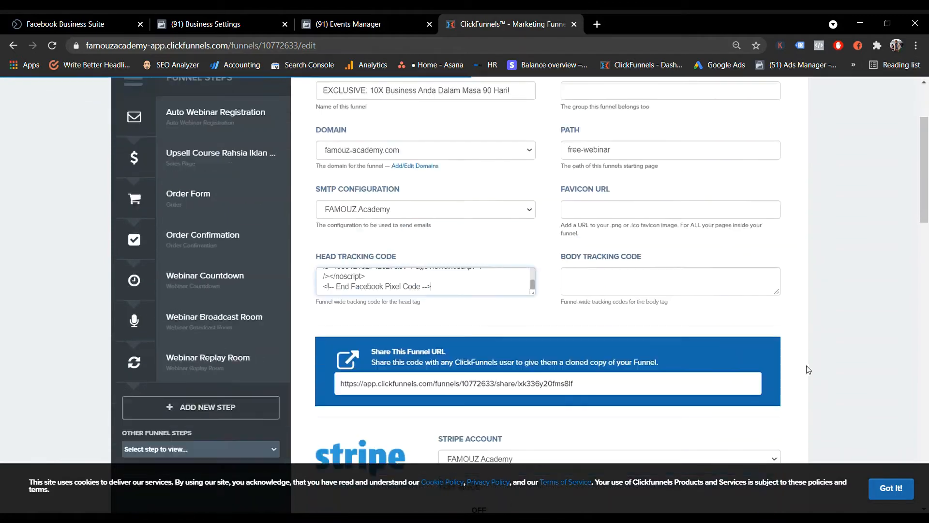
pyautogui.scroll(-5, 583, 401)
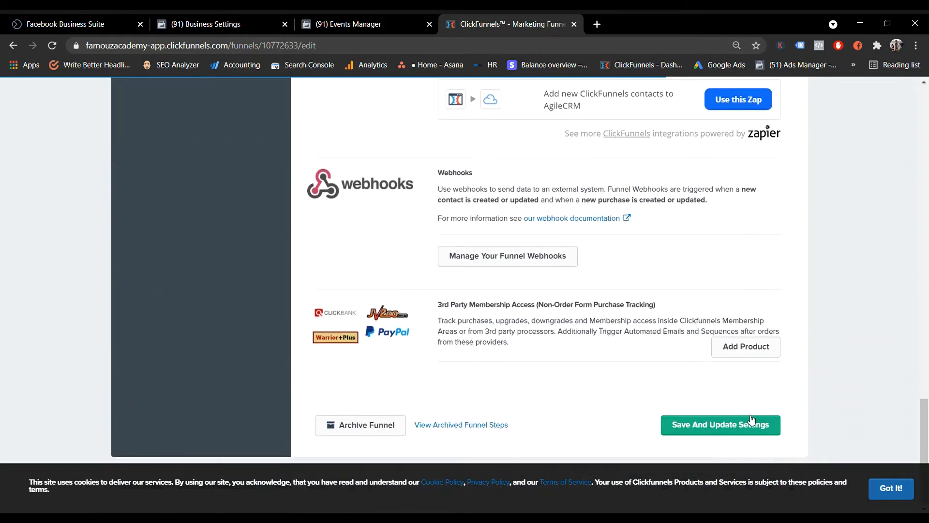
pyautogui.click(755, 424)
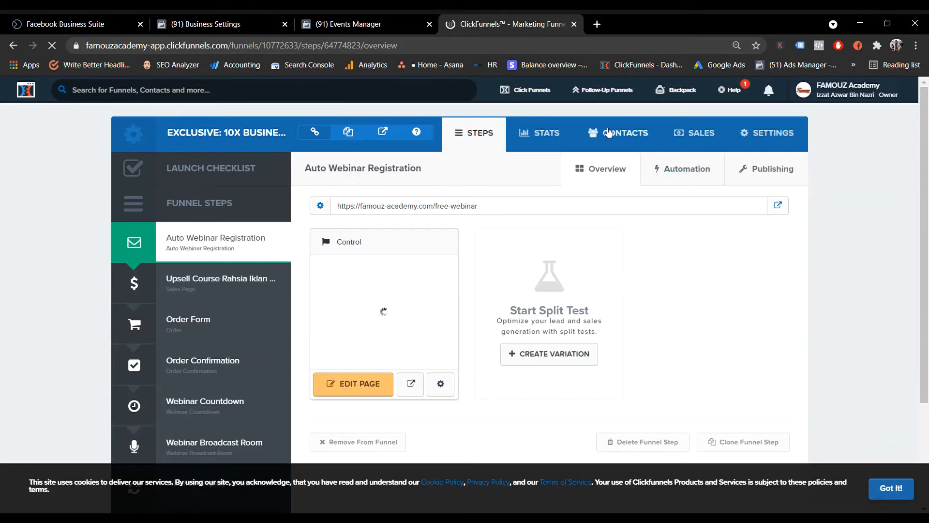
# Step: Edit the Auto Webinar Registration page, replace its header tracking code with the copied pixel base code and save the page
pyautogui.click(368, 385)
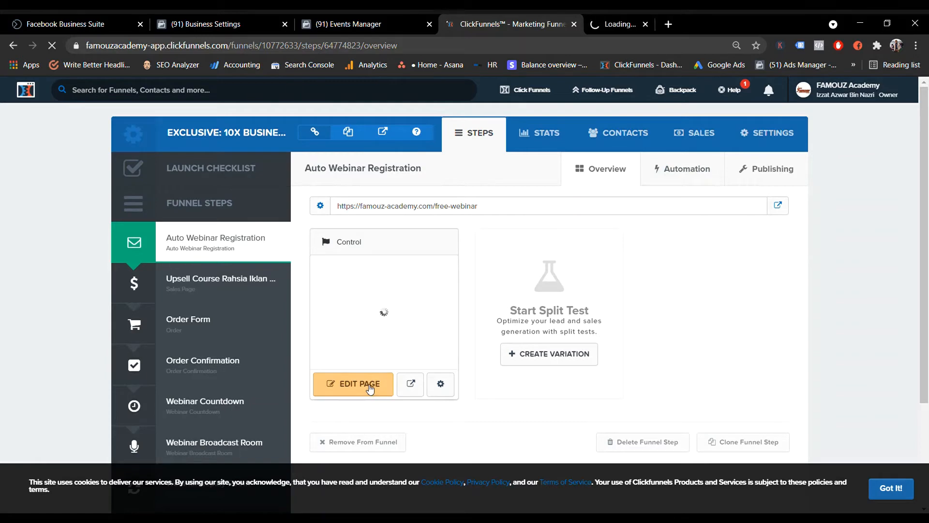
pyautogui.click(624, 20)
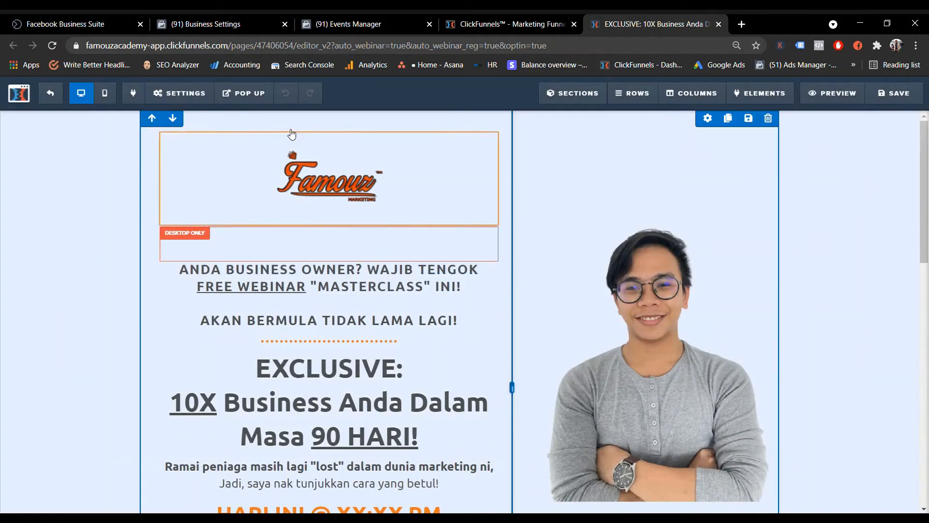
pyautogui.click(180, 93)
pyautogui.click(196, 164)
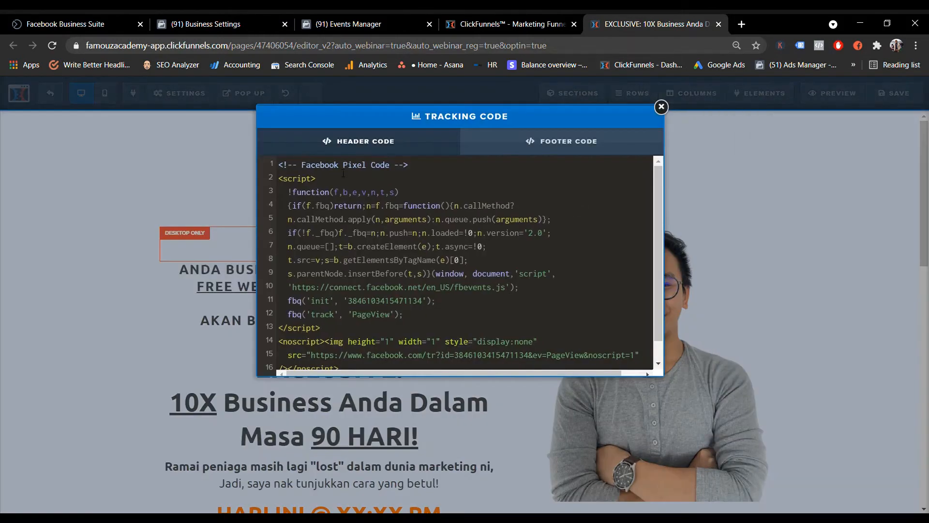
pyautogui.hotkey('ctrl', 'a')
pyautogui.hotkey('ctrl', 'v')
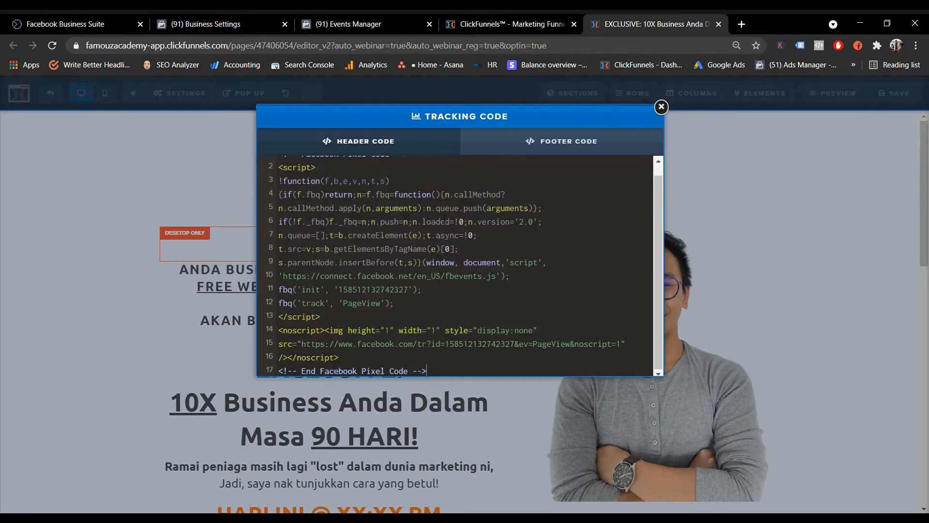
pyautogui.click(662, 107)
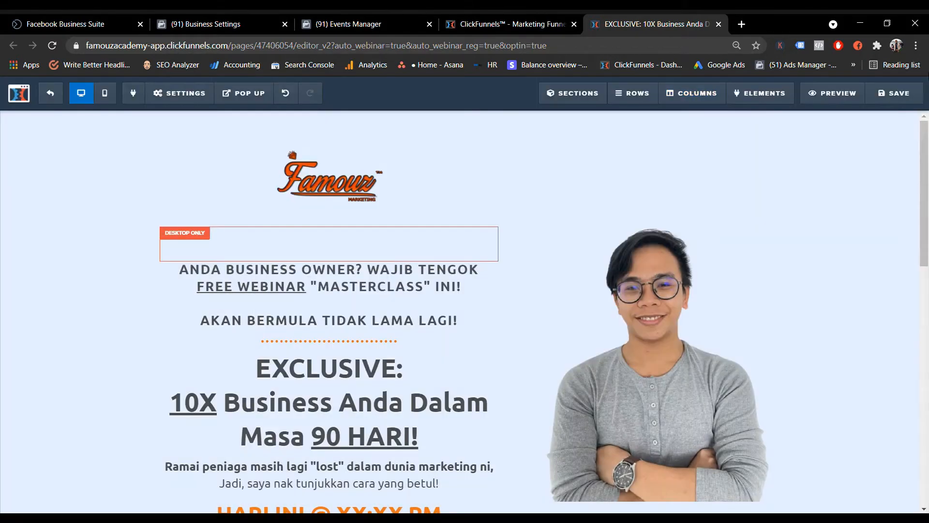
pyautogui.click(922, 96)
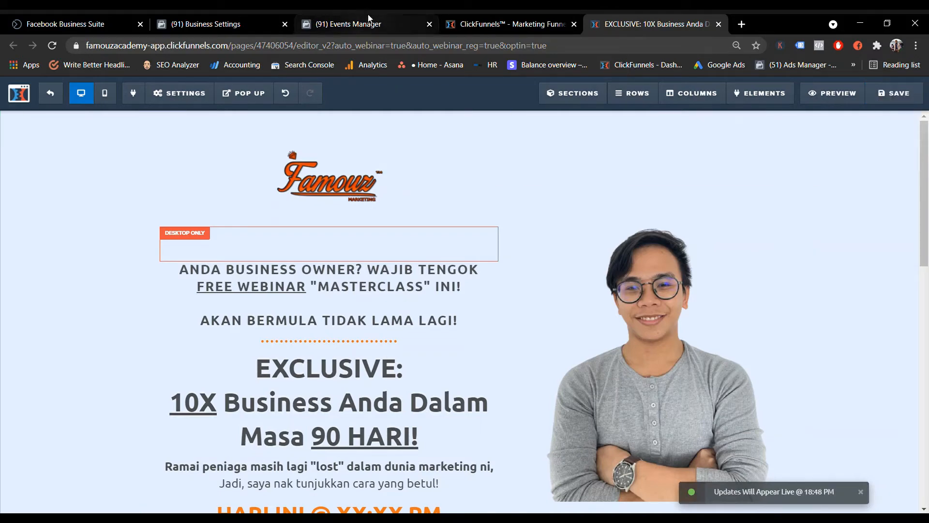
# Step: Return to Events Manager, continue the pixel setup with automatic advanced matching off and open the event setup tool
pyautogui.click(352, 20)
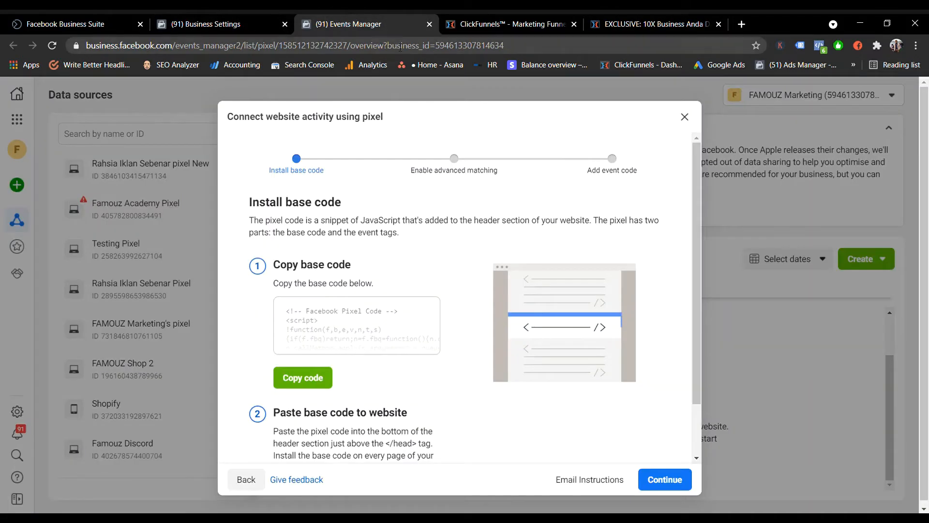
pyautogui.click(666, 479)
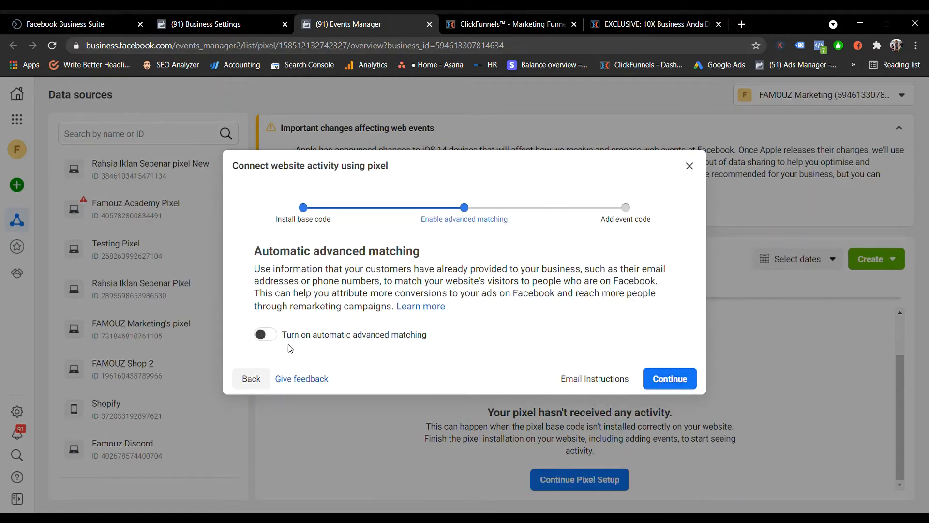
pyautogui.click(664, 379)
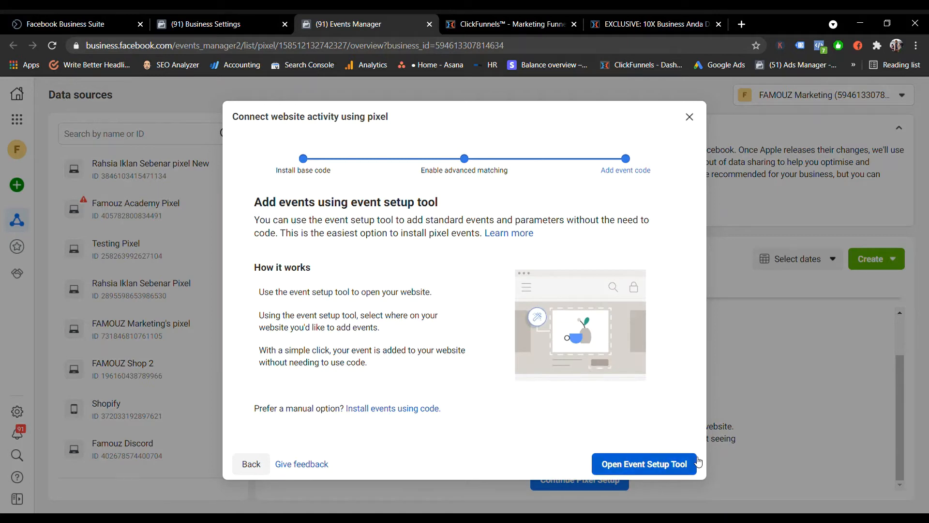
pyautogui.click(656, 467)
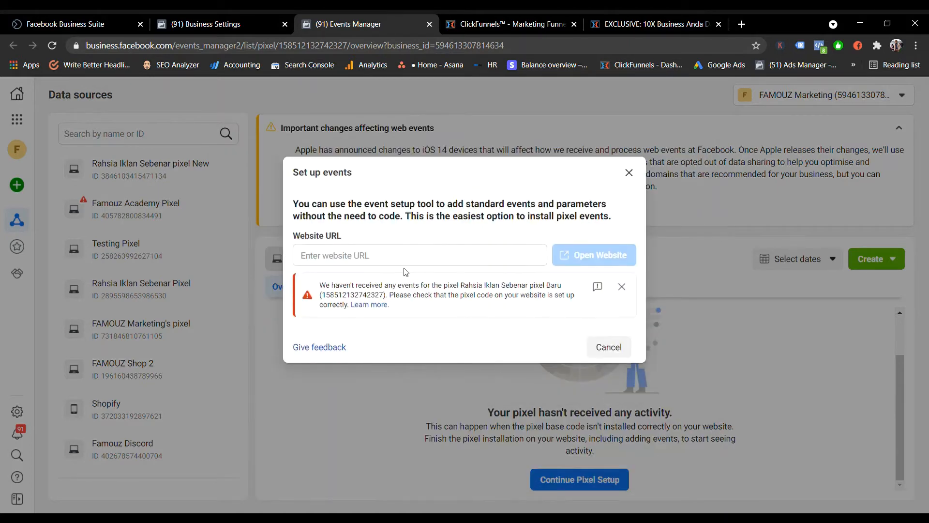
pyautogui.click(411, 263)
pyautogui.hotkey('ctrl', 'v')
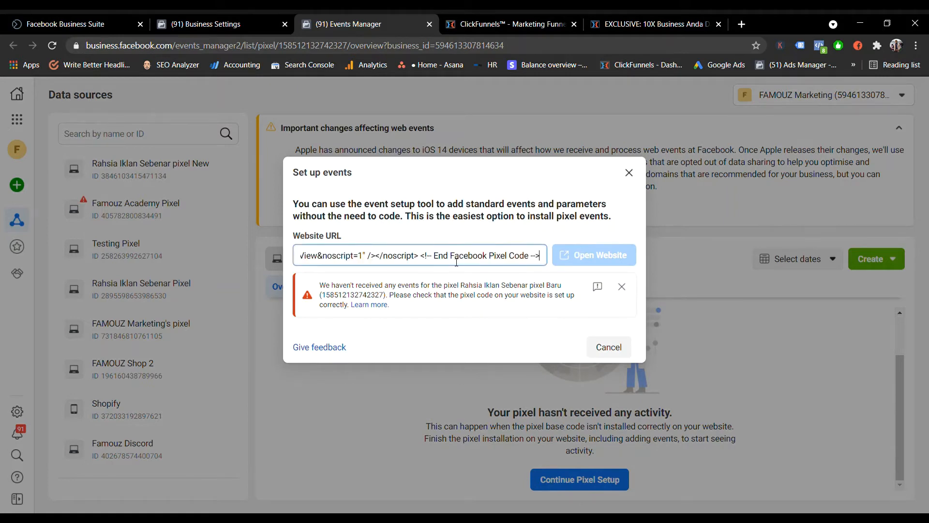
pyautogui.hotkey('ctrl', 'a')
# Step: Switch to ClickFunnels and copy the URL of the Auto Webinar Registration page
pyautogui.click(532, 22)
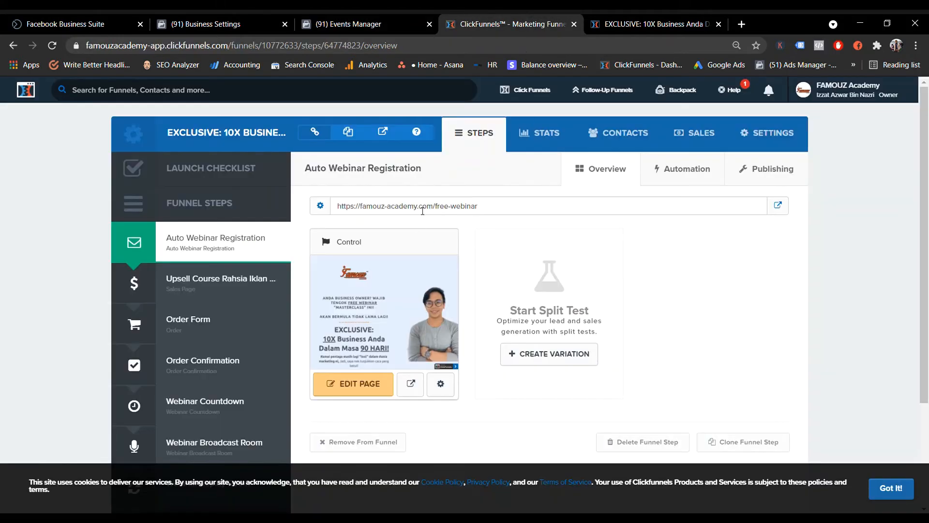
pyautogui.click(426, 206)
pyautogui.hotkey('ctrl', 'c')
pyautogui.click(360, 20)
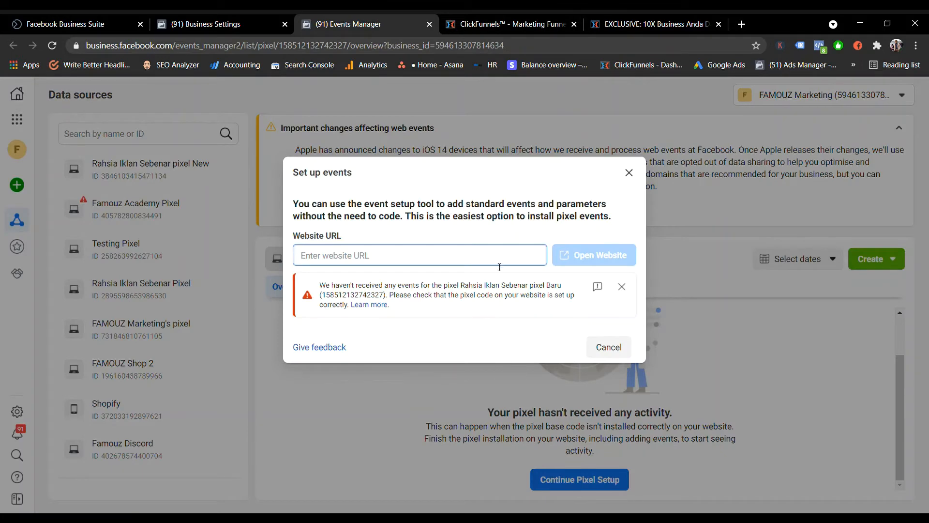
pyautogui.hotkey('ctrl', 'v')
pyautogui.click(599, 251)
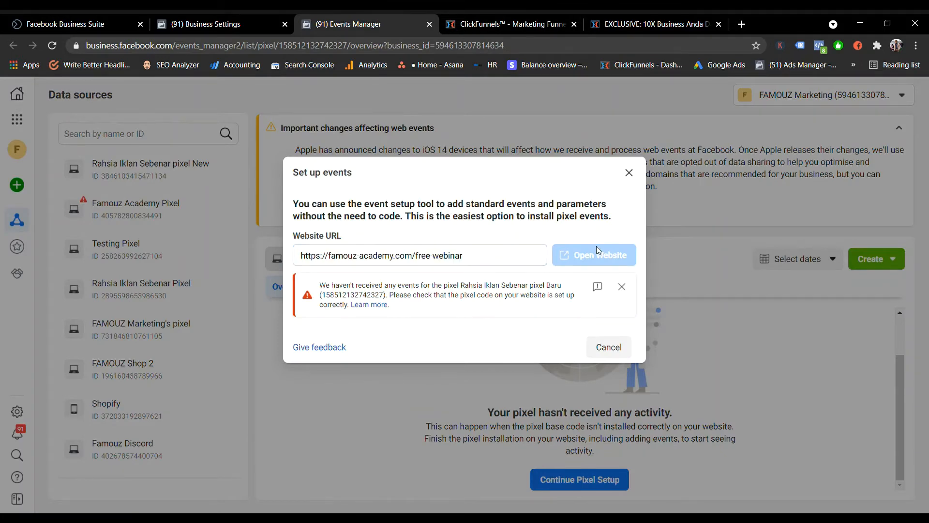
pyautogui.click(630, 172)
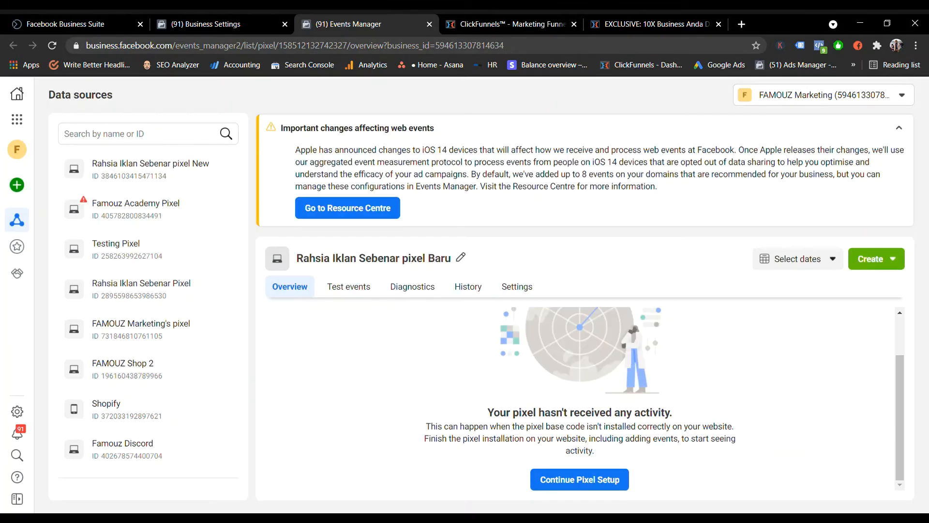
pyautogui.scroll(1, 652, 442)
pyautogui.scroll(-1, 792, 325)
pyautogui.click(348, 286)
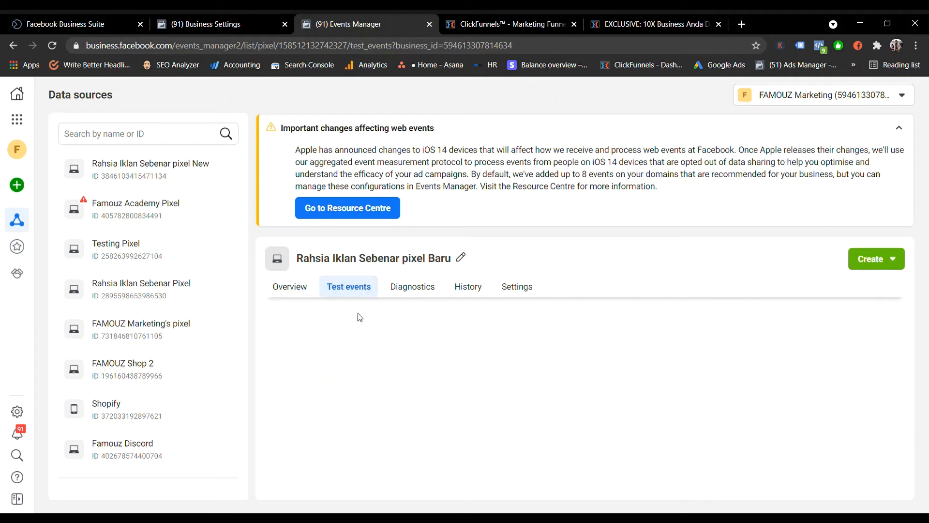
pyautogui.scroll(-4, 447, 402)
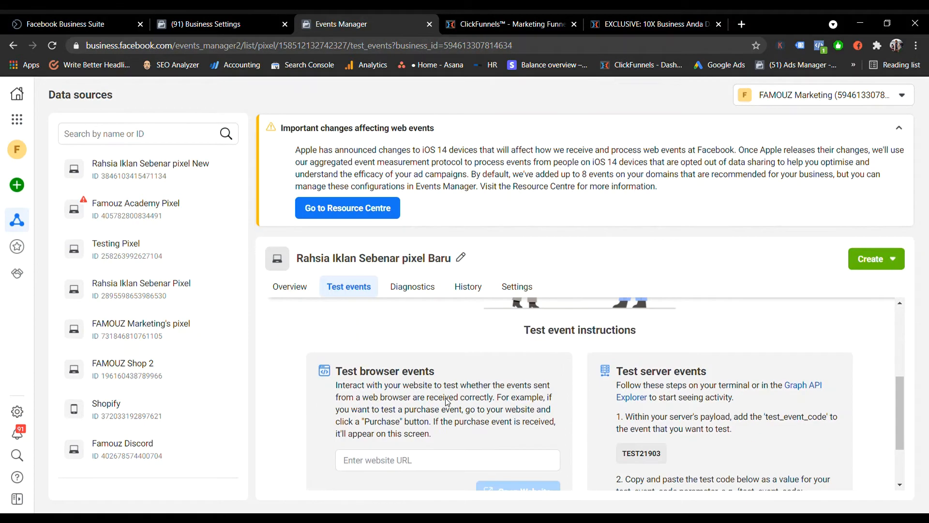
pyautogui.click(524, 465)
pyautogui.hotkey('ctrl', 'v')
pyautogui.scroll(-2, 528, 460)
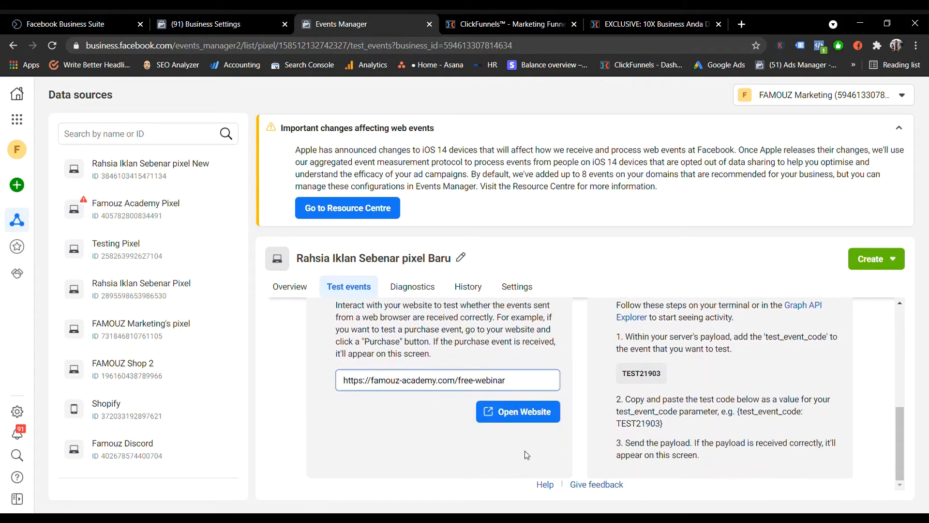
pyautogui.click(553, 410)
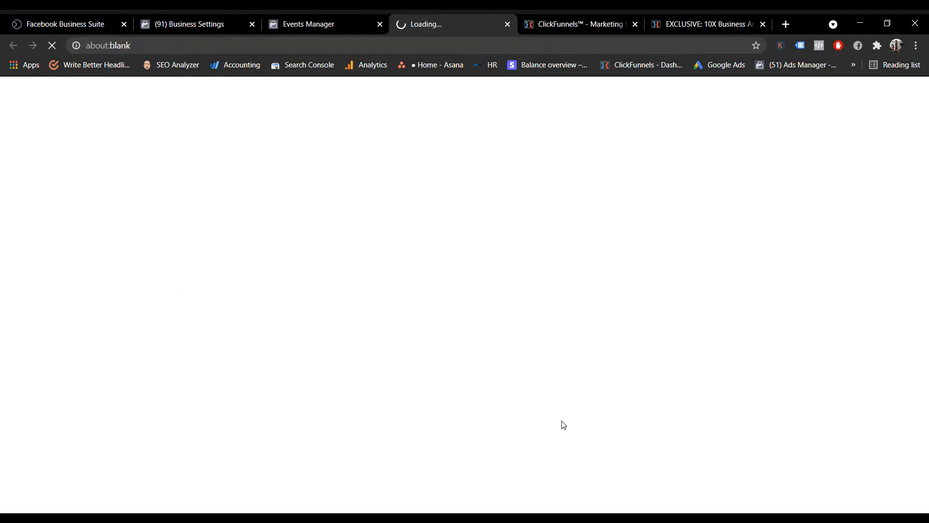
pyautogui.click(323, 19)
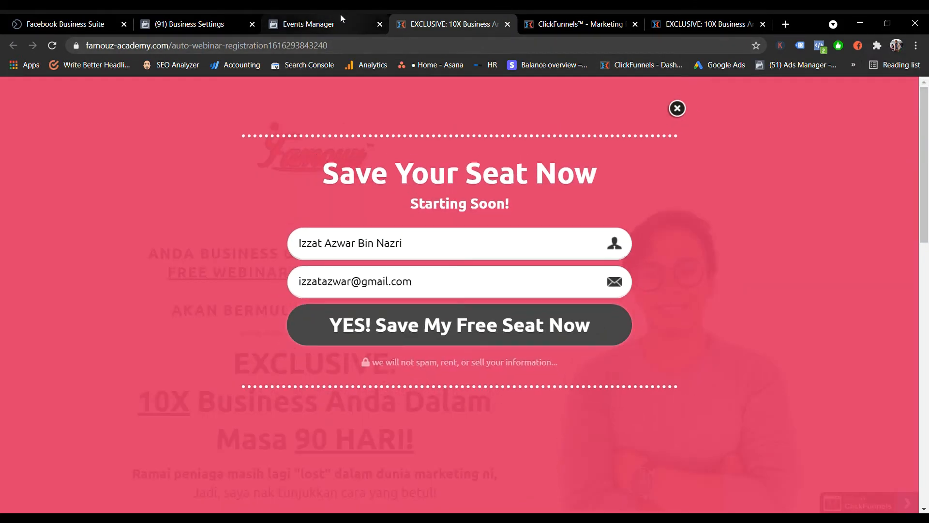
pyautogui.click(341, 16)
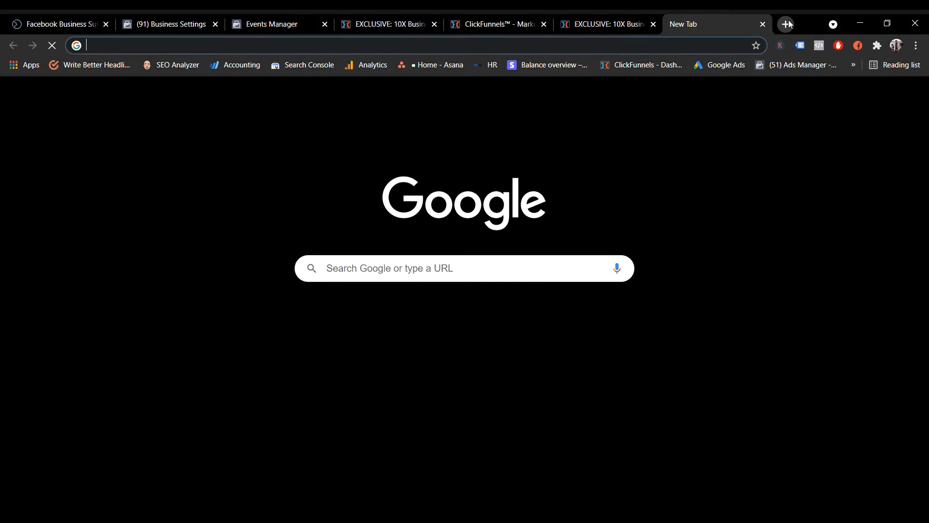
# Step: Search Google for "facebook pixel helper", view the extension's Chrome Web Store page and close it
pyautogui.click(787, 24)
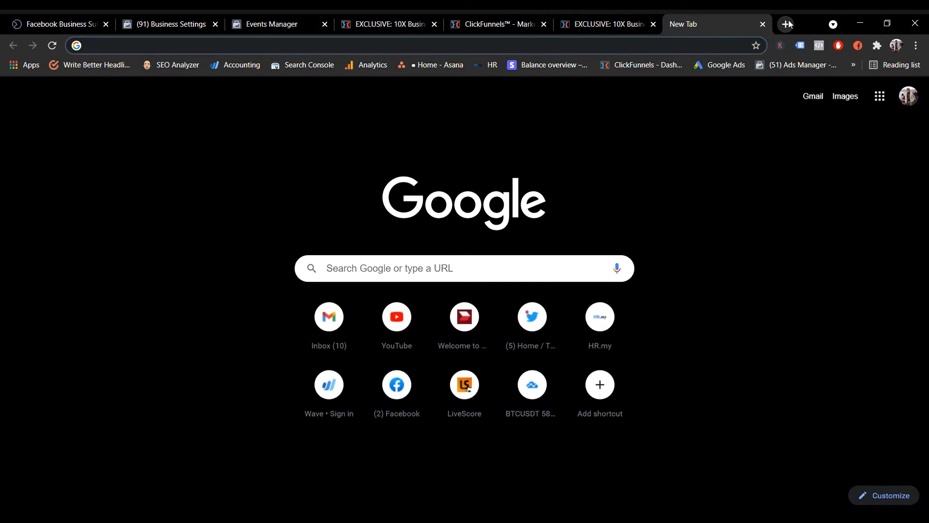
pyautogui.write('facebook')
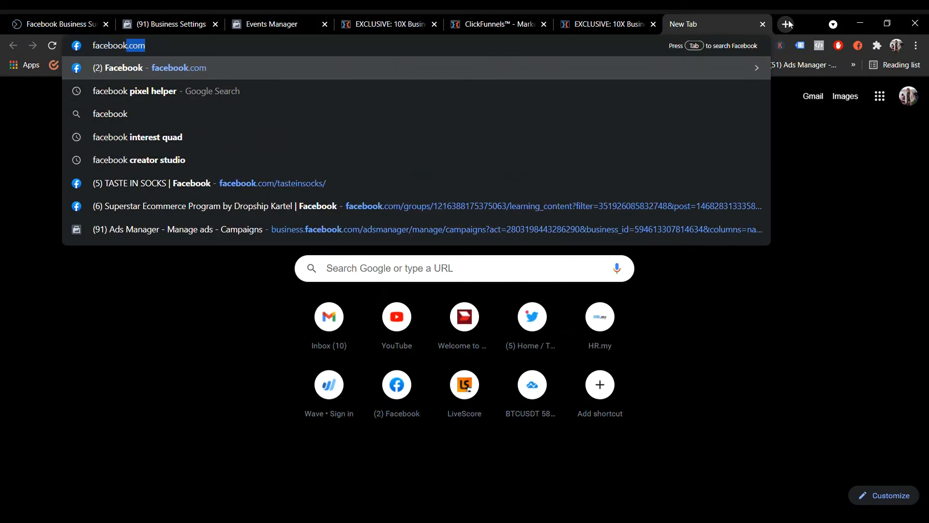
pyautogui.write(' pixel ')
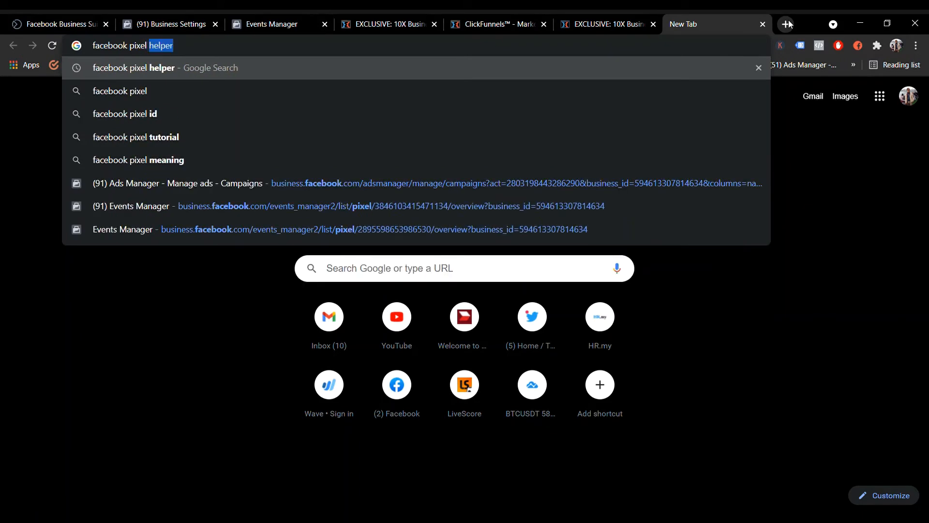
pyautogui.write('helper')
pyautogui.press('Return')
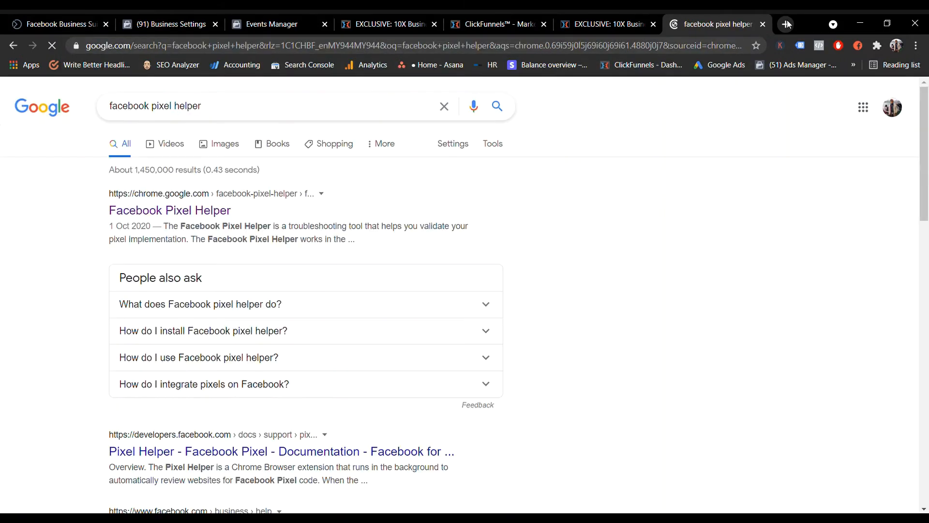
pyautogui.click(207, 209)
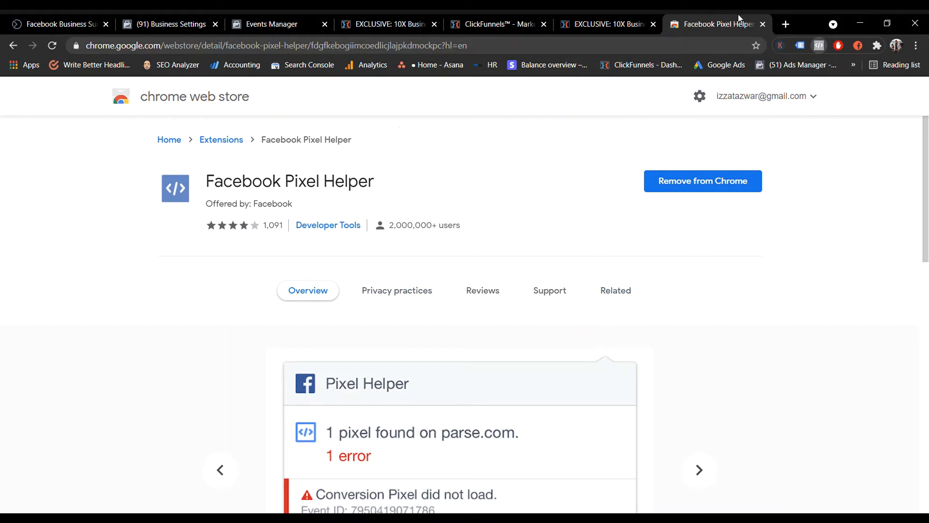
pyautogui.click(762, 24)
# Step: Dismiss the webinar page's popup, reload the page, close it and check the received test events in Events Manager
pyautogui.click(677, 108)
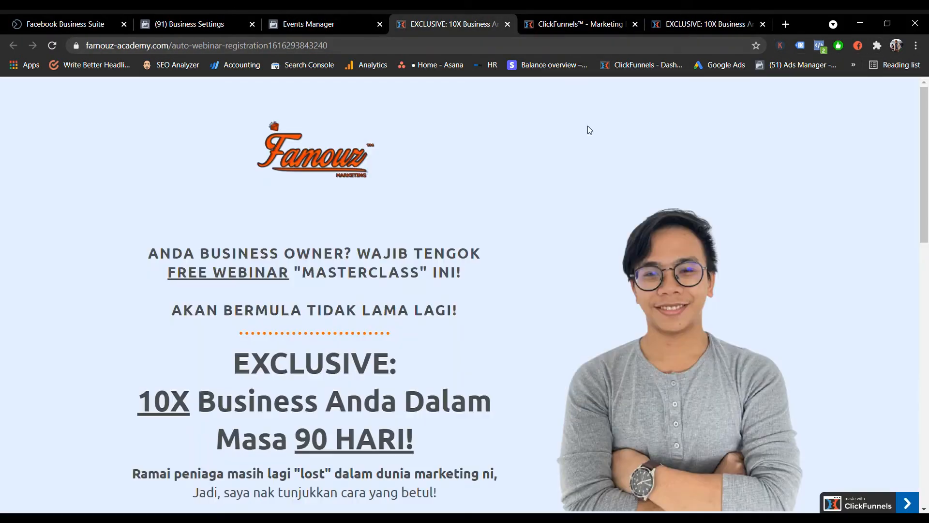
pyautogui.press('F5')
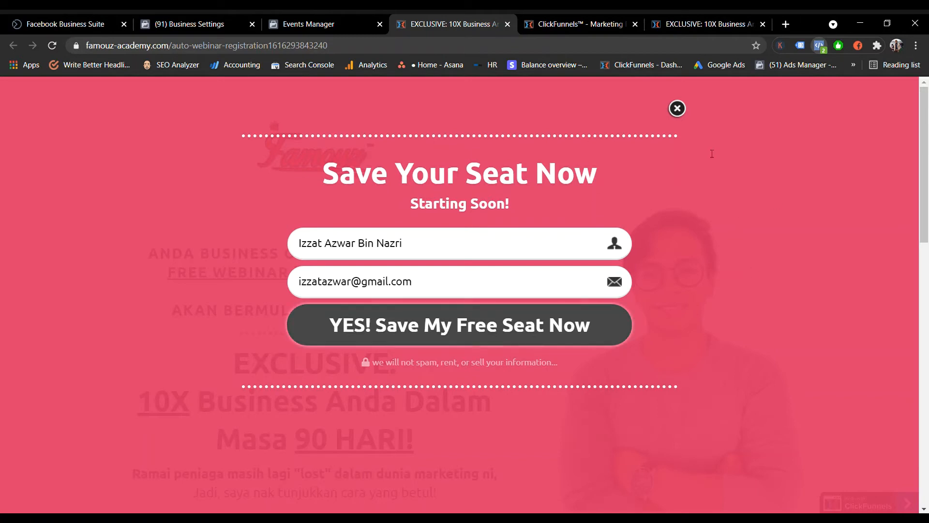
pyautogui.click(800, 384)
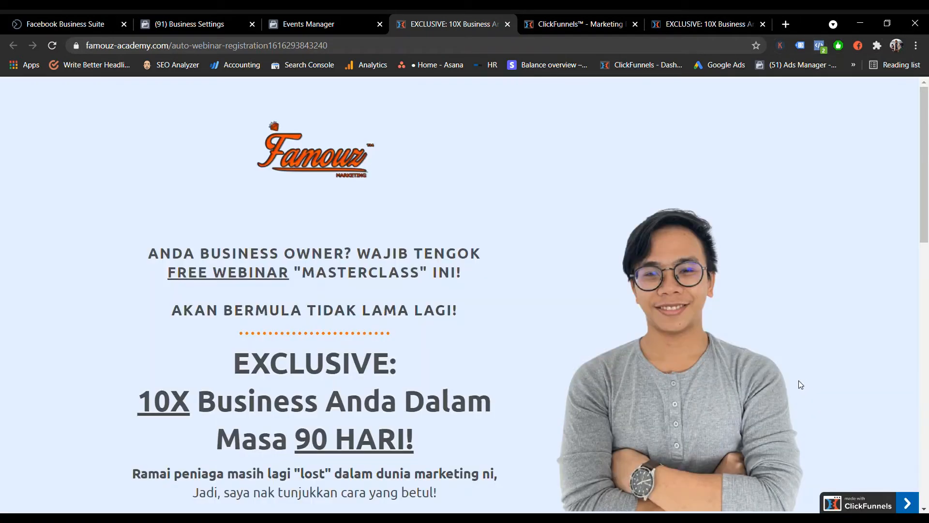
pyautogui.click(507, 24)
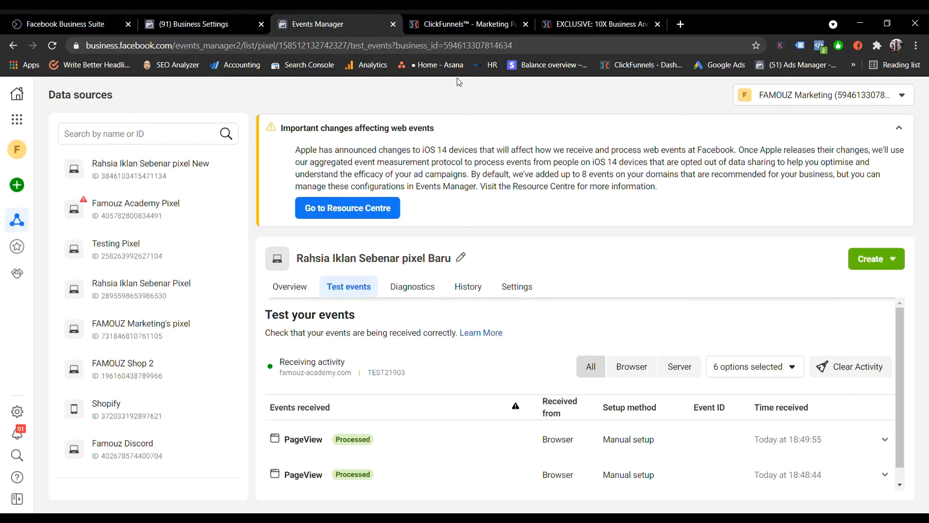
pyautogui.scroll(-1, 629, 436)
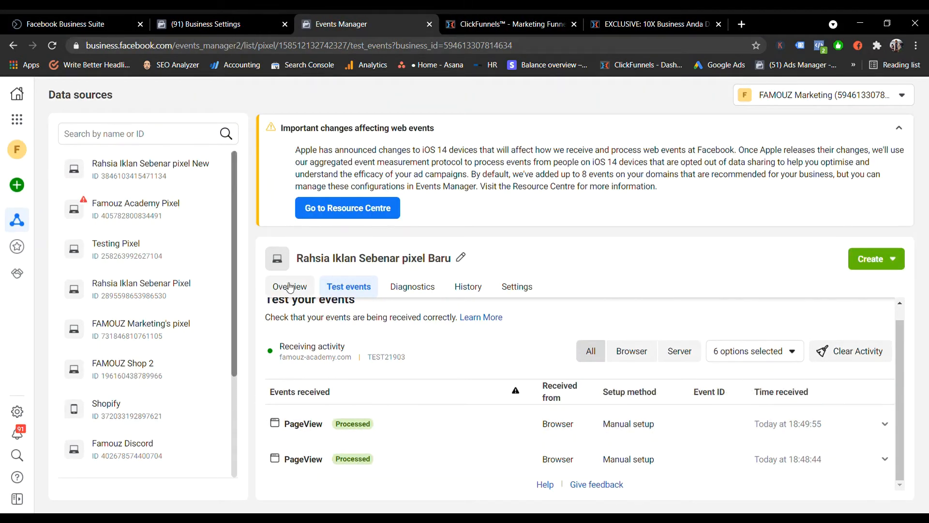
# Step: Open the pixel's overview, look at the Resource Centre for the iOS 14 web event changes and close it
pyautogui.click(304, 288)
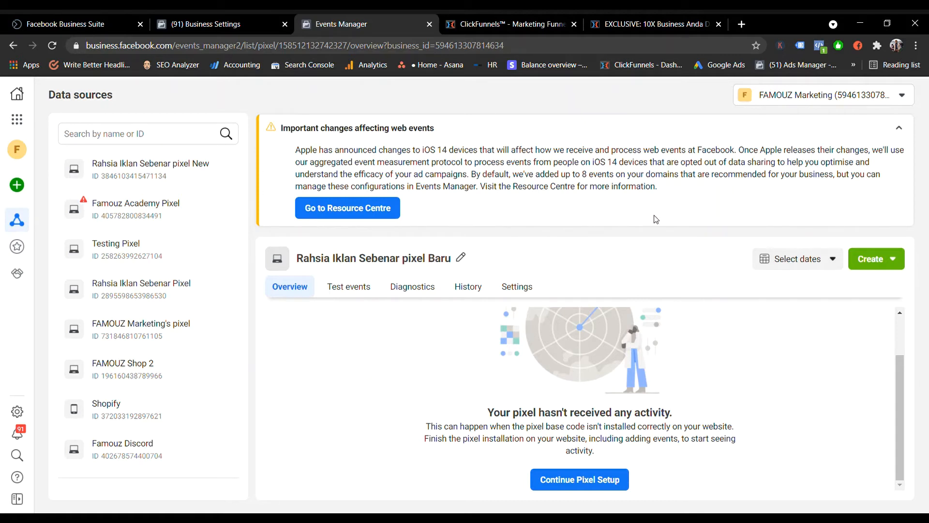
pyautogui.click(345, 218)
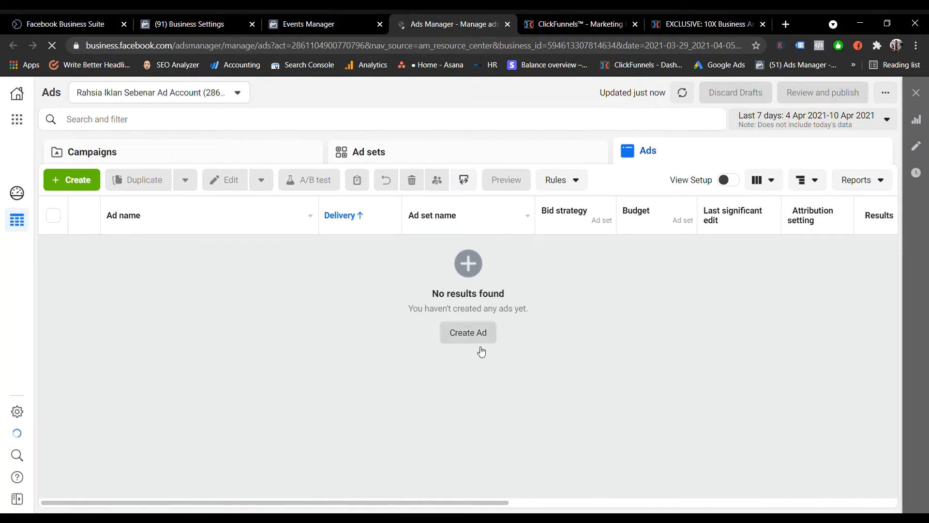
pyautogui.click(333, 19)
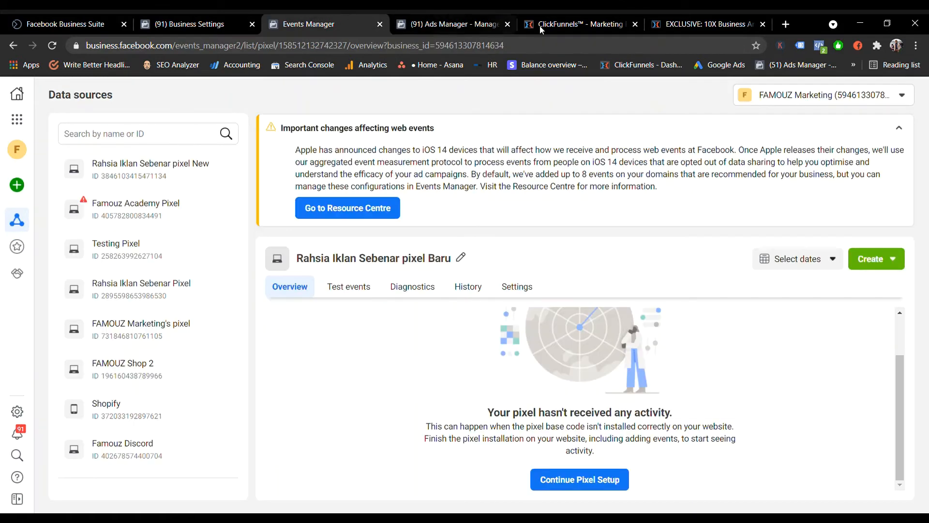
pyautogui.click(507, 24)
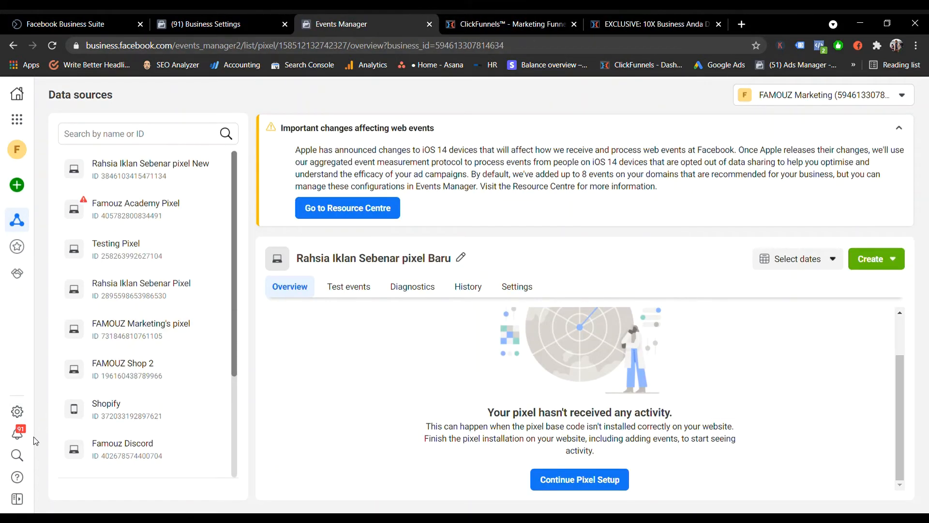
# Step: Browse the full list of business tools and view the account's custom conversions
pyautogui.click(24, 122)
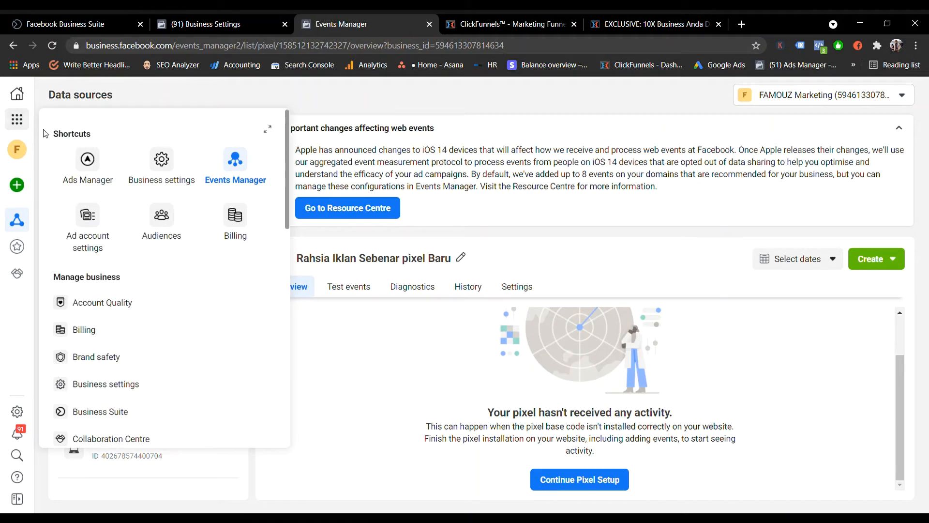
pyautogui.scroll(-4, 174, 348)
pyautogui.scroll(-9, 157, 364)
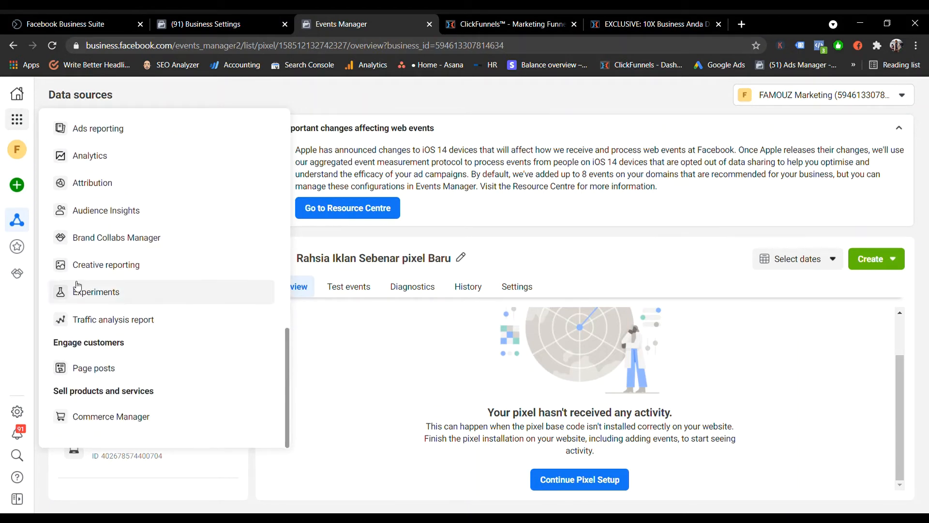
pyautogui.scroll(3, 77, 269)
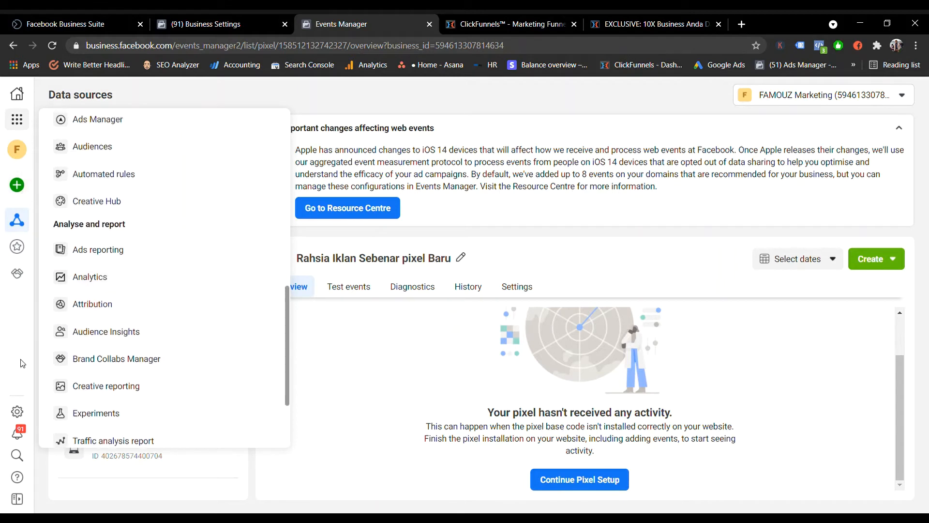
pyautogui.click(12, 378)
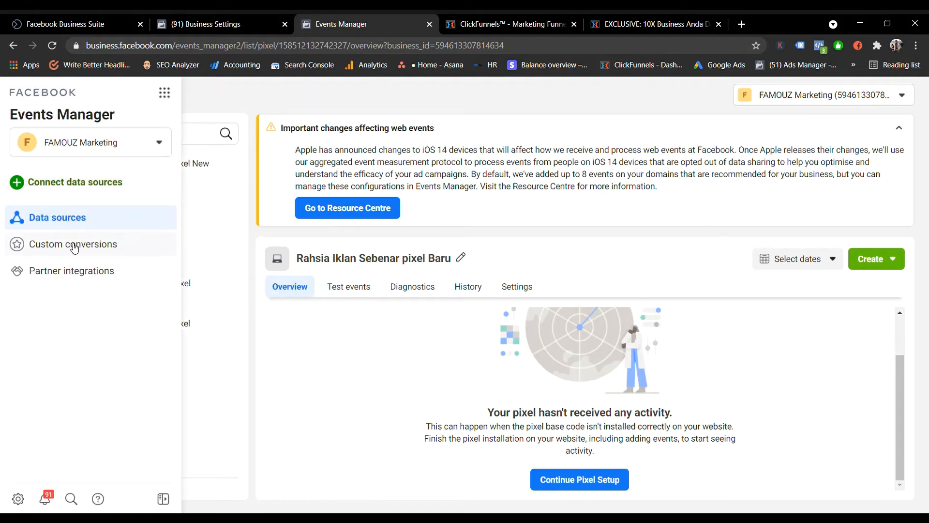
pyautogui.click(102, 253)
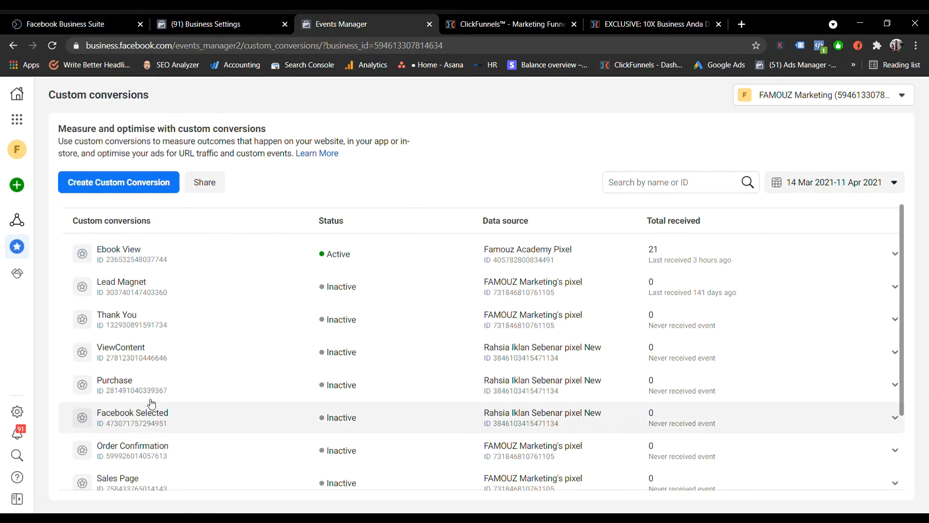
# Step: Open the business settings and display the business's domains under Brand safety
pyautogui.click(17, 411)
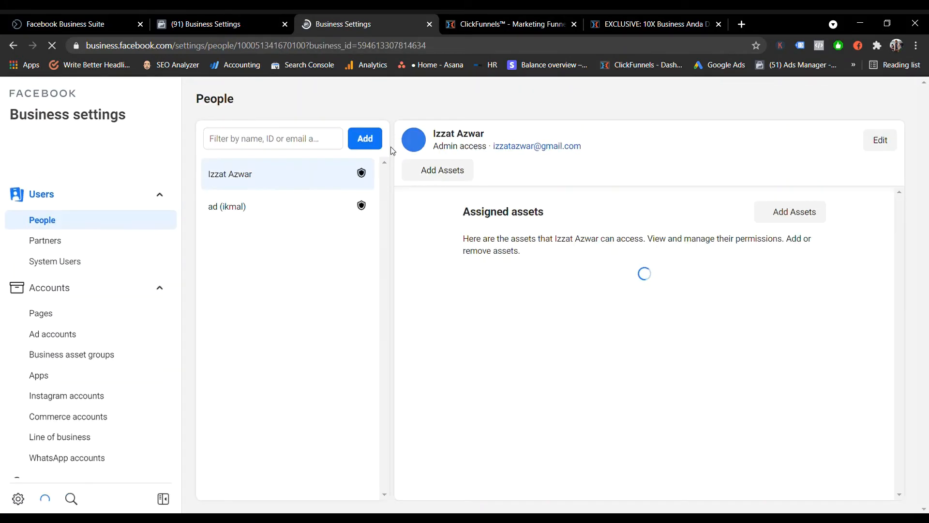
pyautogui.scroll(-5, 57, 299)
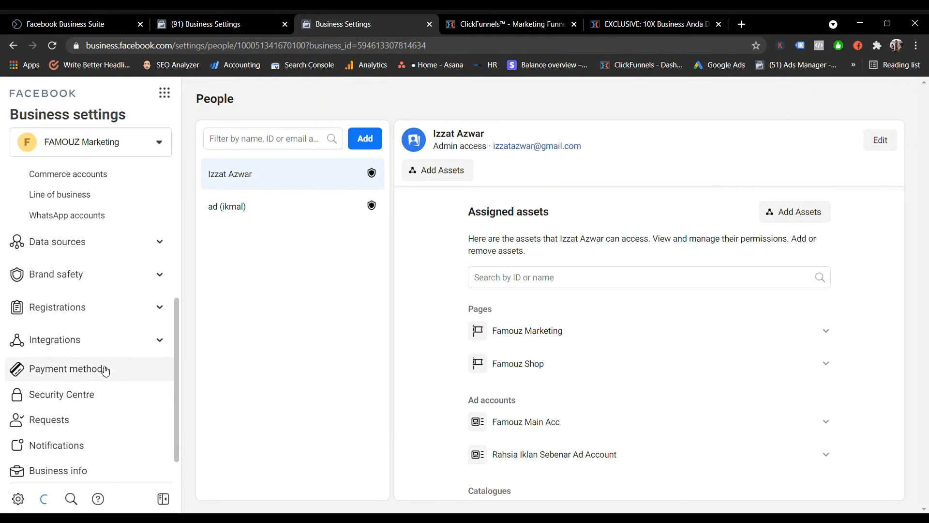
pyautogui.scroll(-1, 113, 411)
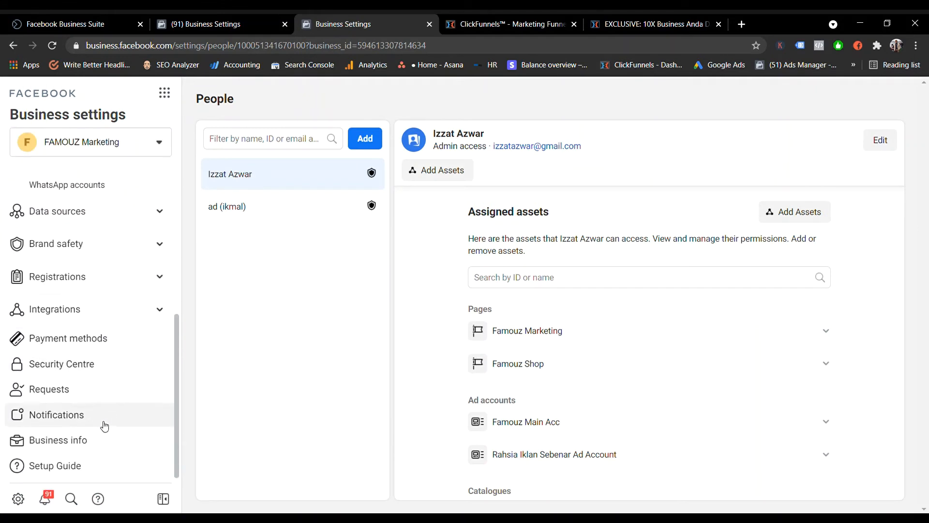
pyautogui.click(160, 211)
pyautogui.click(160, 212)
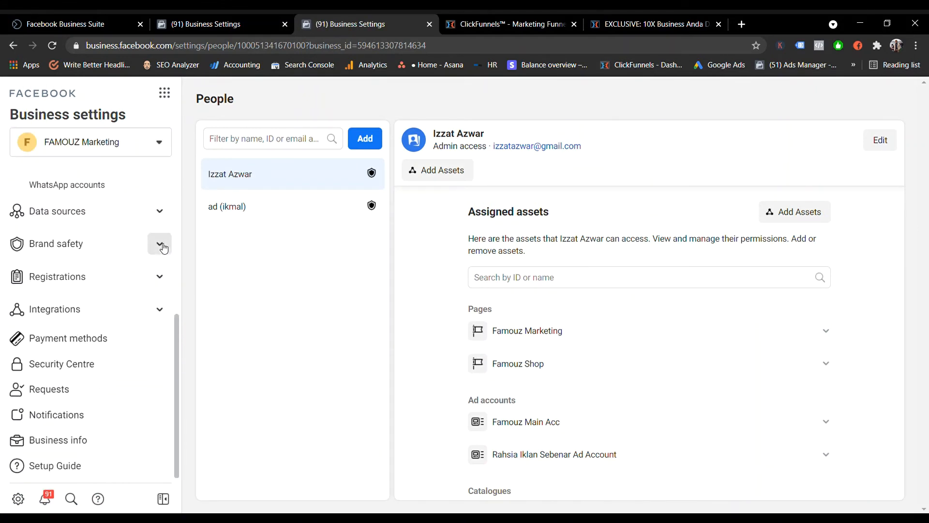
pyautogui.click(159, 244)
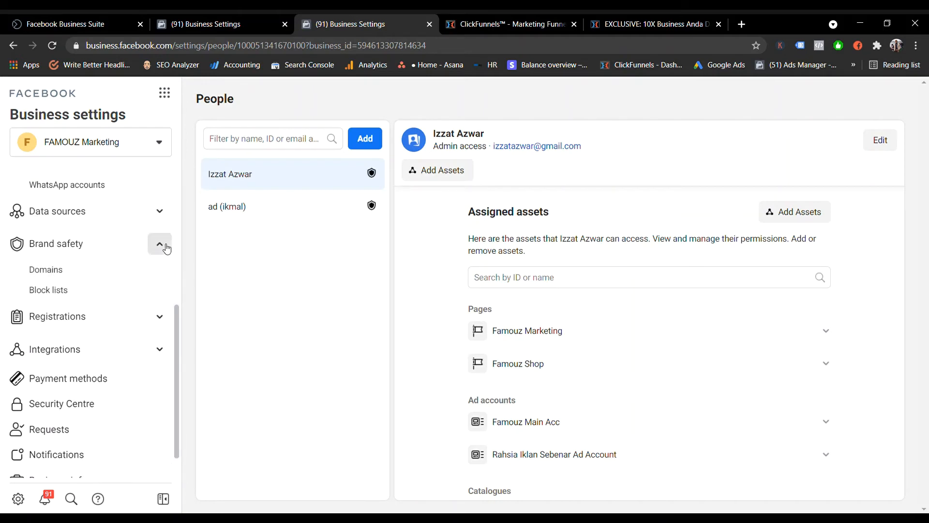
pyautogui.click(160, 243)
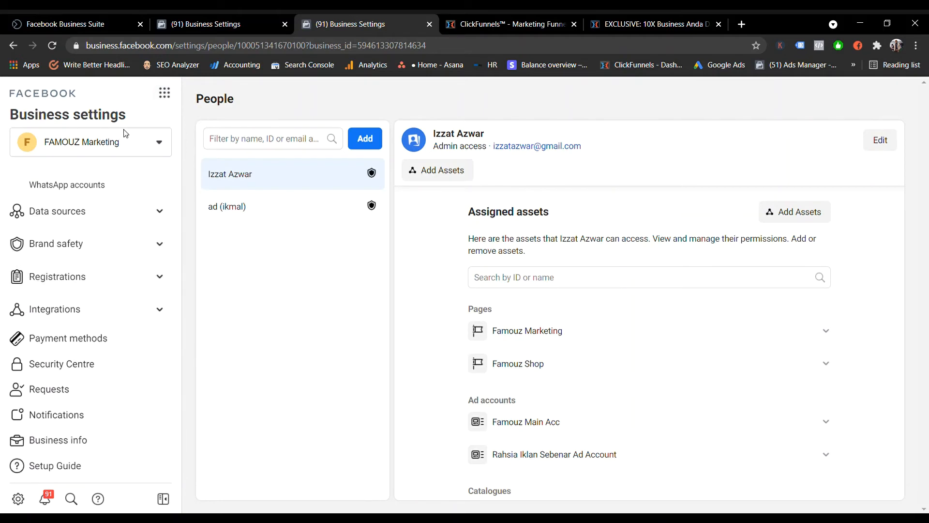
pyautogui.click(161, 246)
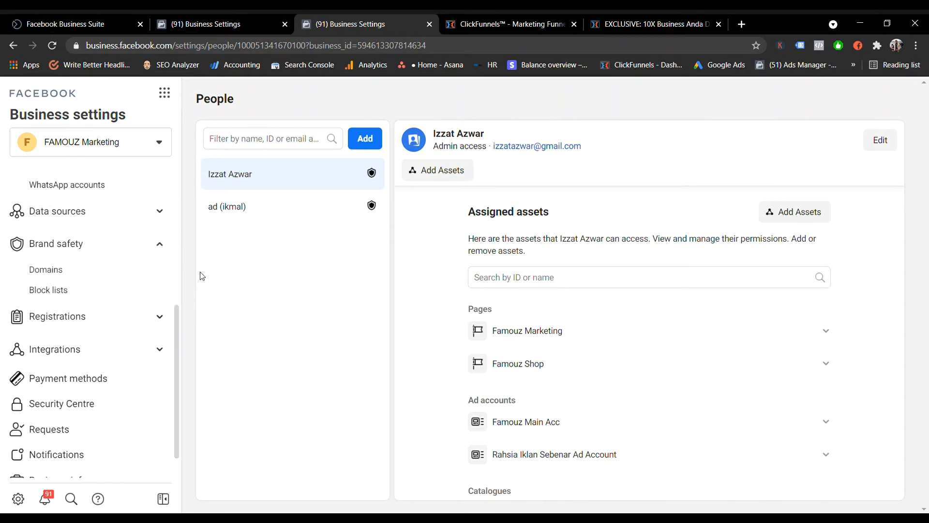
pyautogui.click(67, 273)
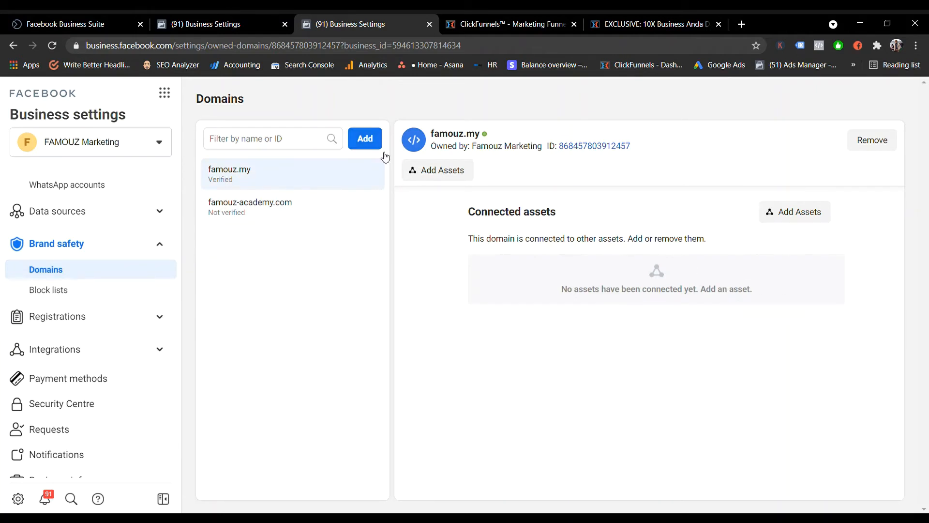
# Step: Select the famouz-academy.com domain, look at its DNS verification instructions and copy the verification meta-tag
pyautogui.click(291, 203)
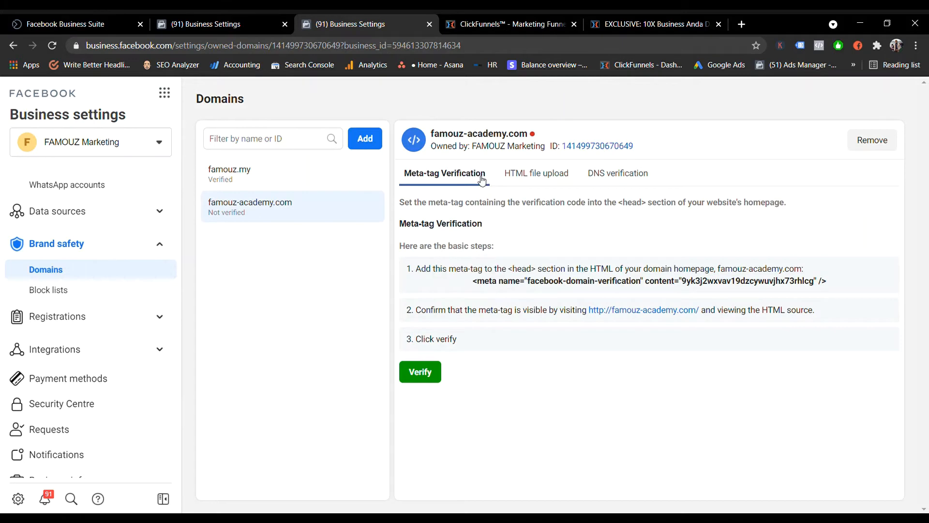
pyautogui.click(611, 174)
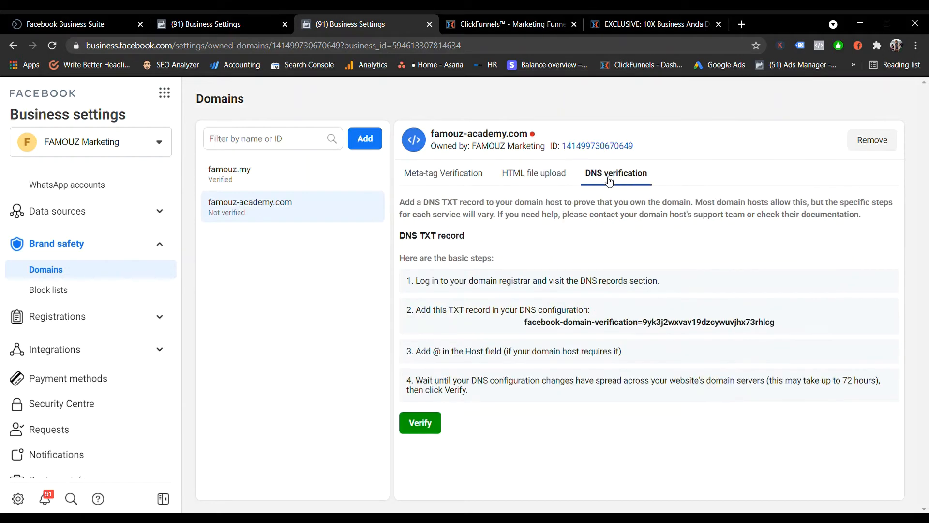
pyautogui.click(471, 176)
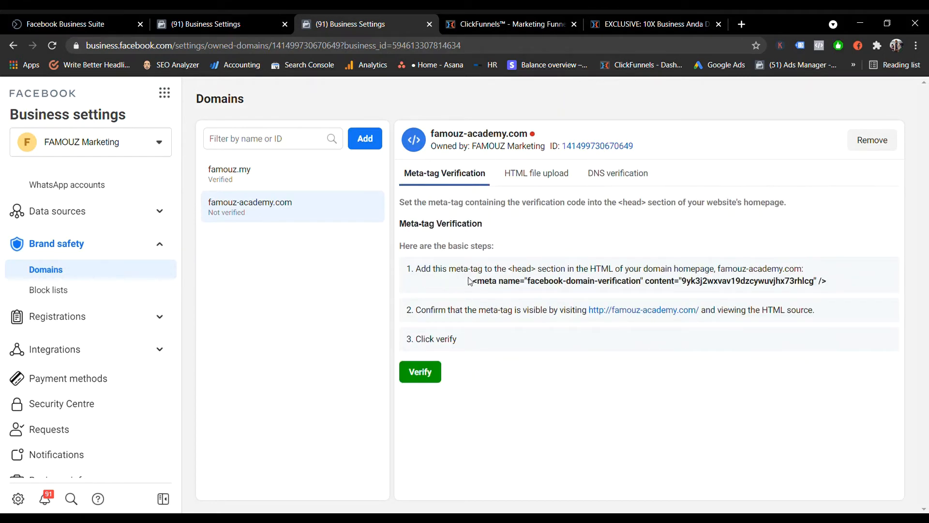
pyautogui.moveTo(468, 281); pyautogui.dragTo(803, 290)
pyautogui.hotkey('ctrl', 'c')
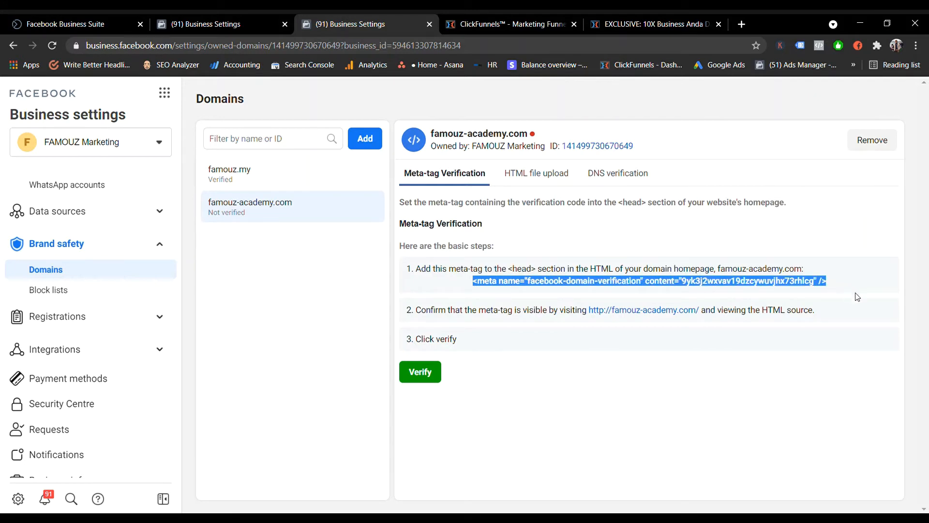
# Step: In the ClickFunnels webinar funnel's settings, paste the domain-verification meta-tag with its code after the head tracking code's pixel script and save the funnel
pyautogui.click(495, 20)
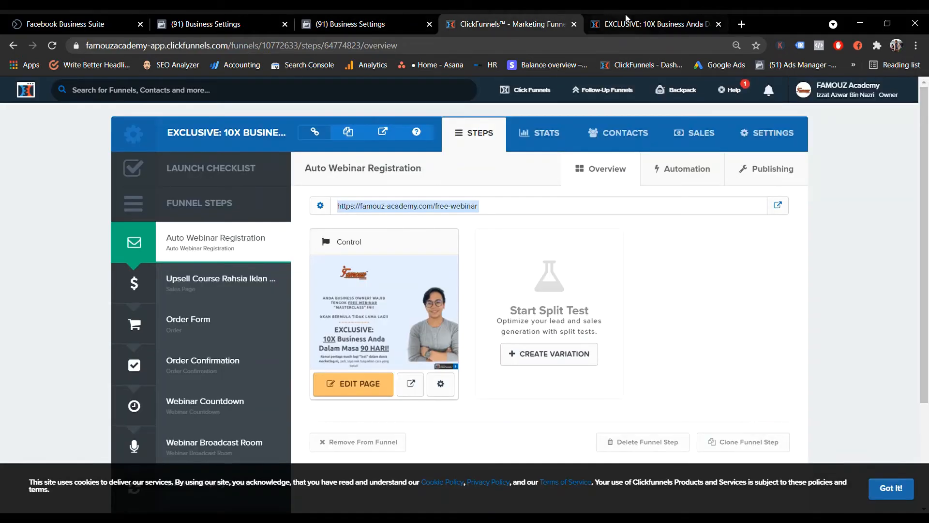
pyautogui.click(605, 22)
pyautogui.click(508, 23)
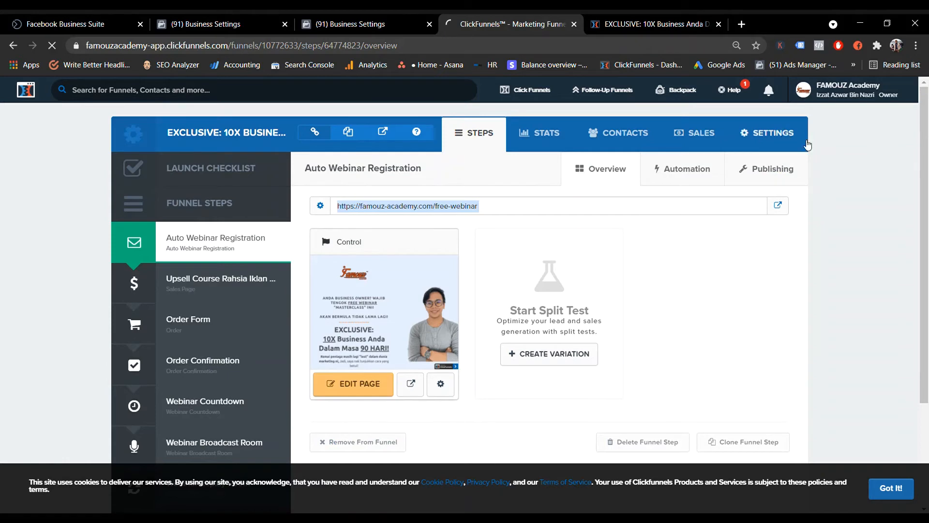
pyautogui.click(644, 24)
pyautogui.click(504, 23)
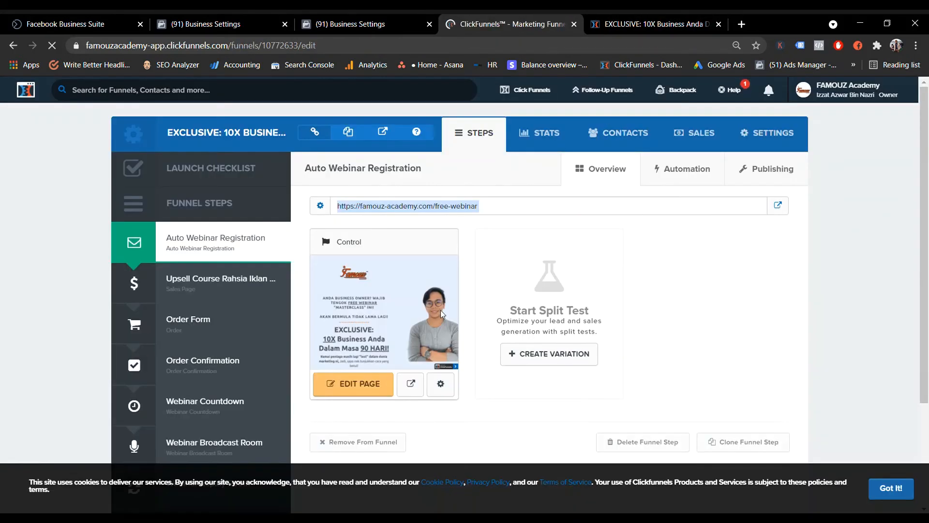
pyautogui.click(435, 415)
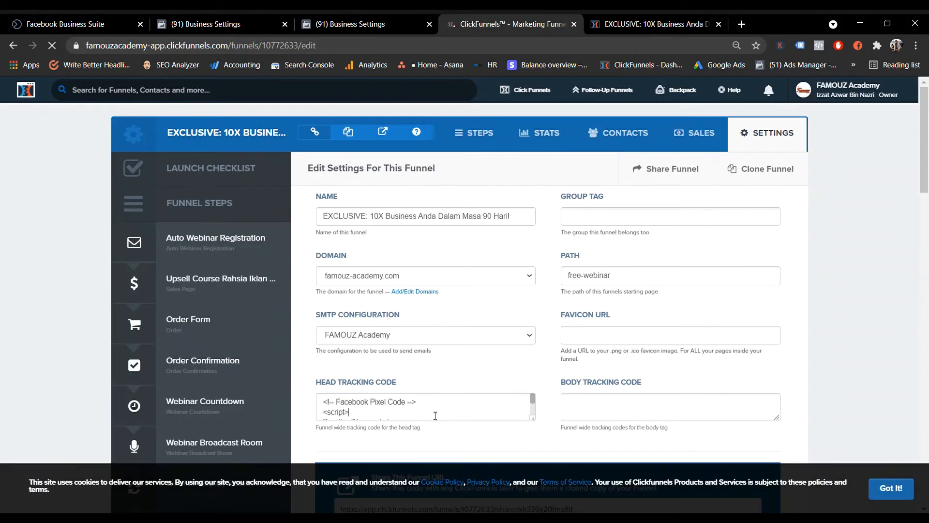
pyautogui.scroll(-3, 435, 412)
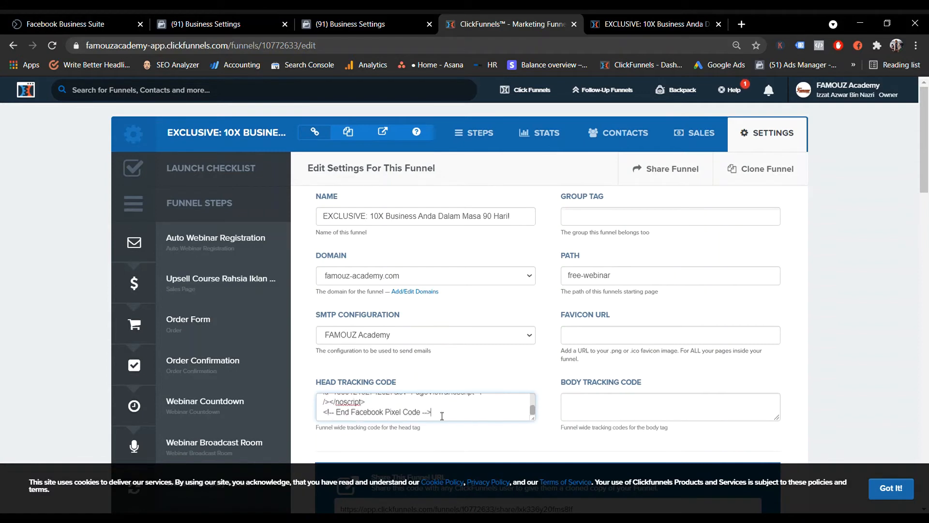
pyautogui.click(442, 416)
pyautogui.press('Return')
pyautogui.write('<meta name="facebook-domain-verification" content="9yk3j2wxvav19dzcywuvjhxi3rhlcg" />')
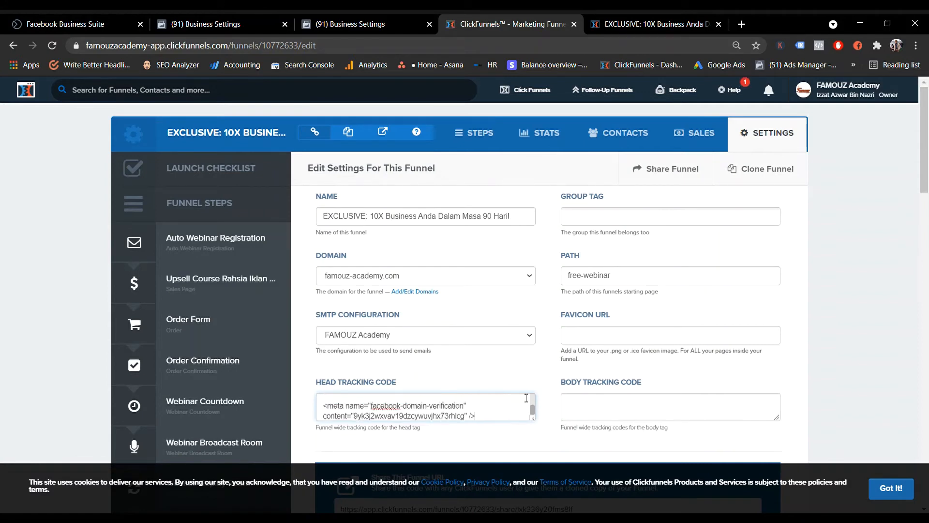
pyautogui.scroll(-4, 748, 428)
pyautogui.scroll(-15, 831, 361)
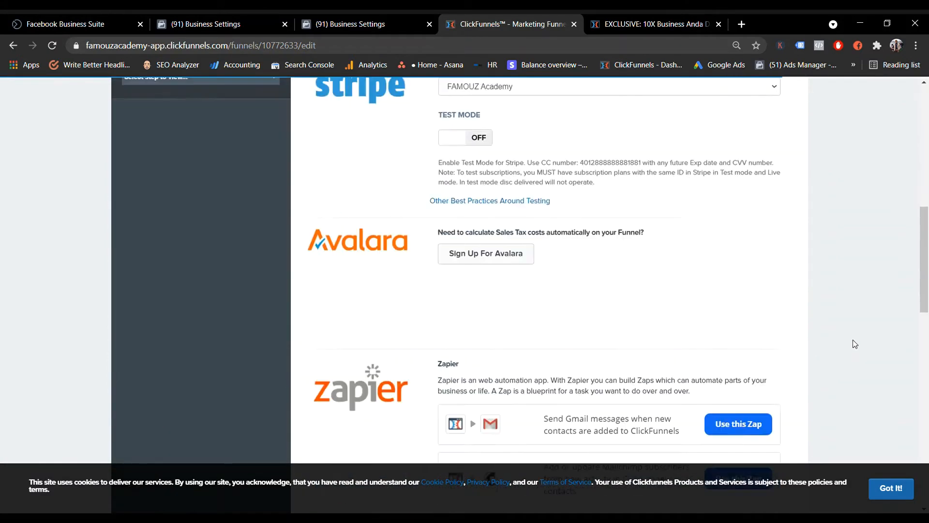
pyautogui.click(728, 433)
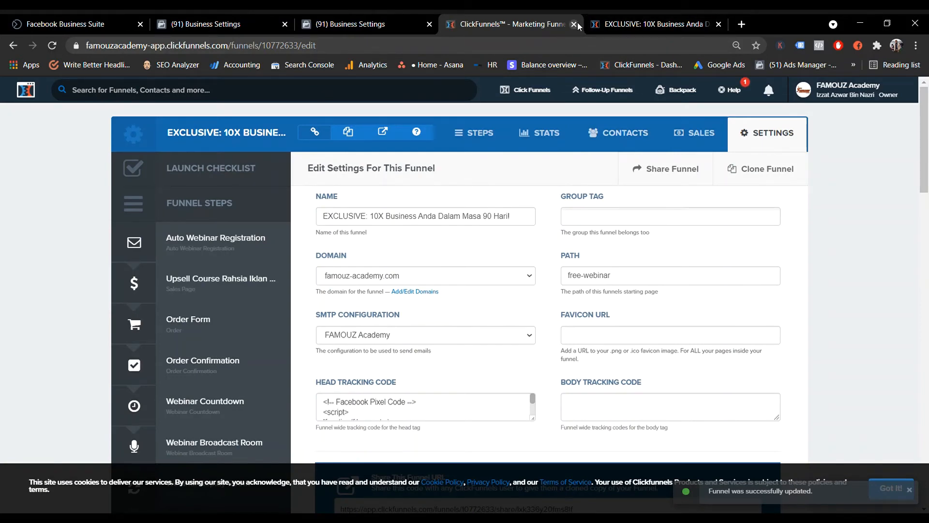
# Step: Paste the domain-verification meta-tag with its code below the pixel script in the webinar registration page's header tracking code and save the page
pyautogui.click(599, 21)
pyautogui.moveTo(175, 101)
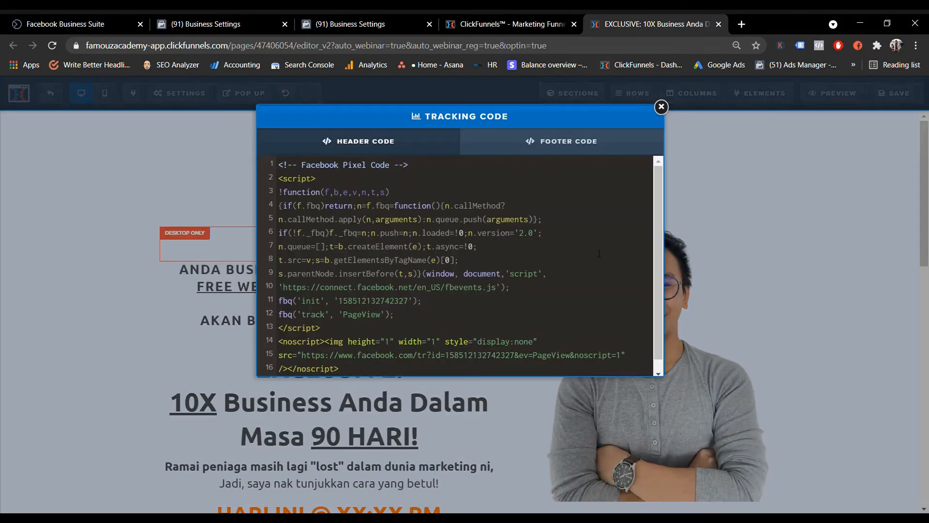
pyautogui.scroll(-1, 599, 253)
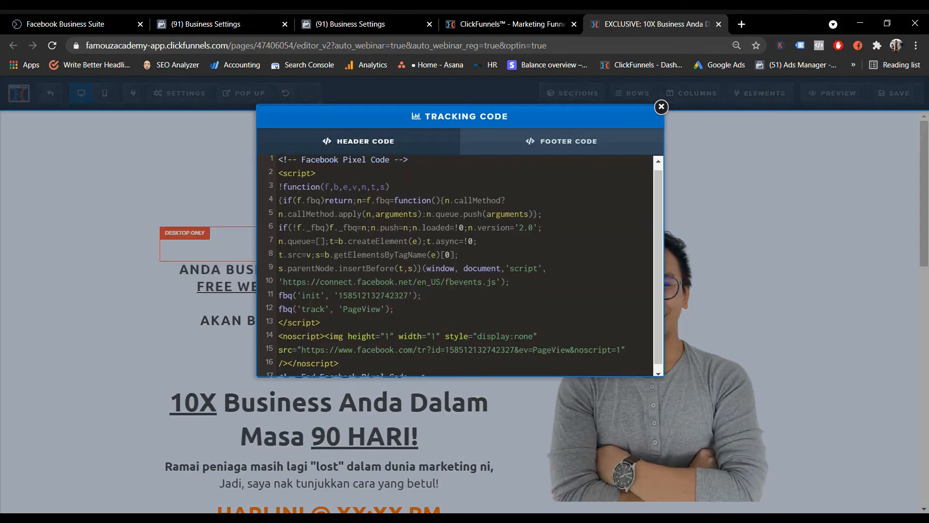
pyautogui.click(468, 368)
pyautogui.press('Return')
pyautogui.press('Return')
pyautogui.hotkey('ctrl', 'v')
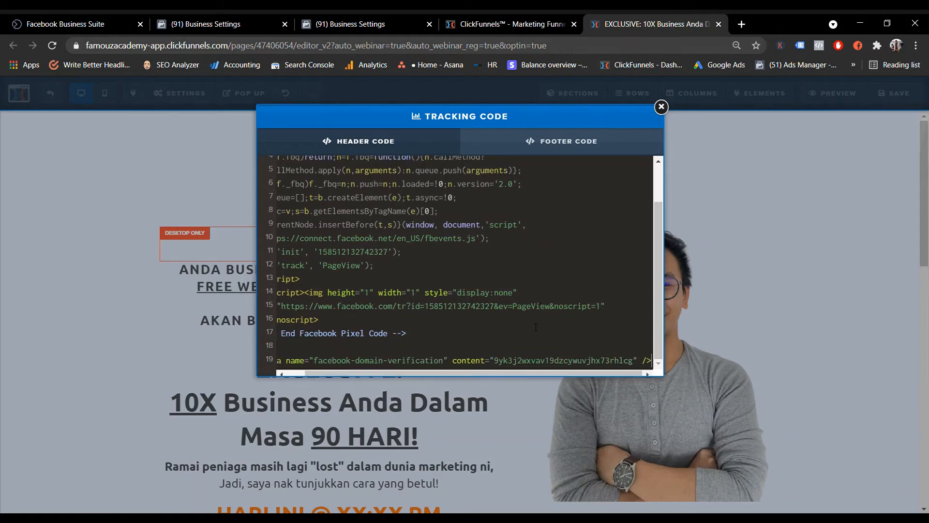
pyautogui.click(820, 149)
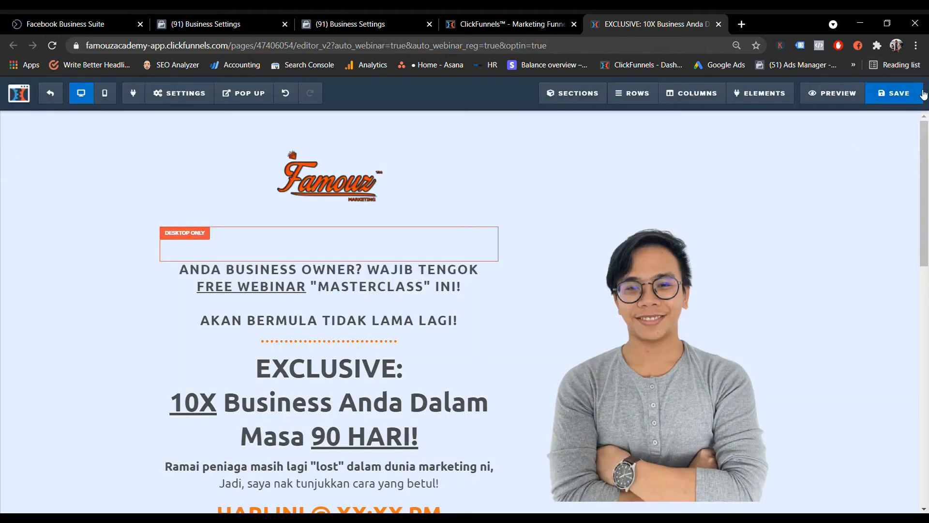
pyautogui.click(922, 94)
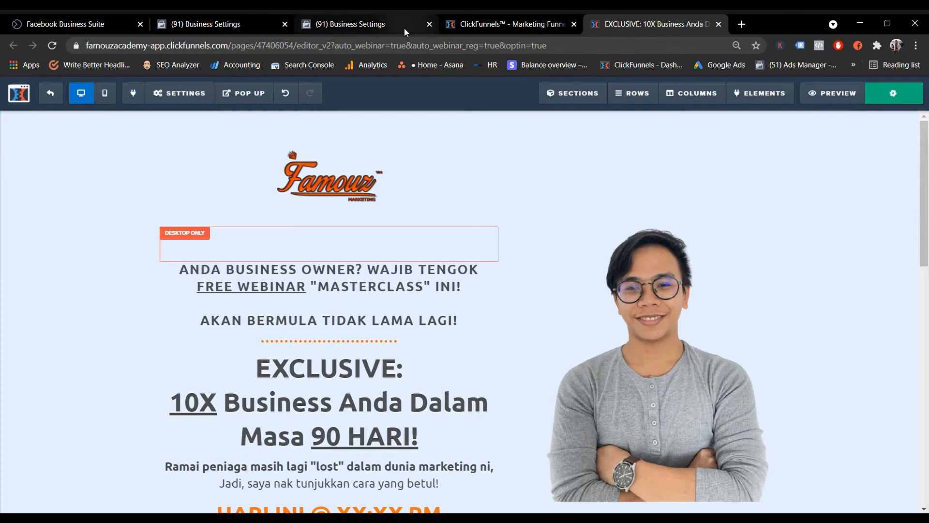
# Step: Try to verify famouz-academy.com by meta-tag in Facebook's business settings, and open the famouz.my domain's details
pyautogui.click(488, 18)
pyautogui.click(367, 18)
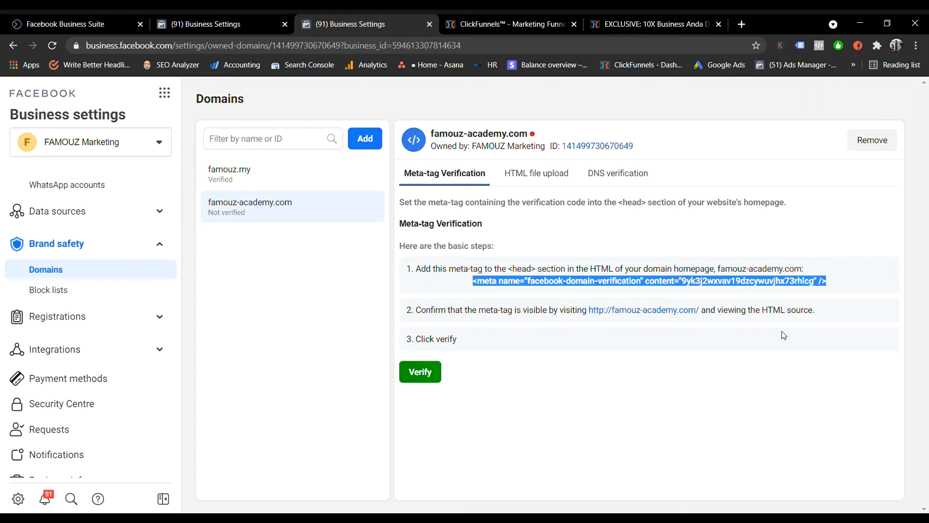
pyautogui.click(434, 373)
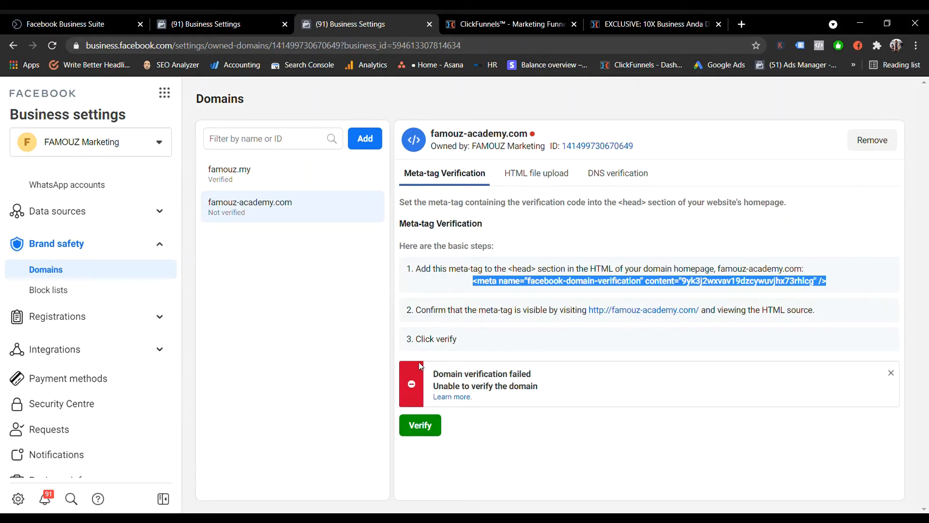
pyautogui.click(288, 175)
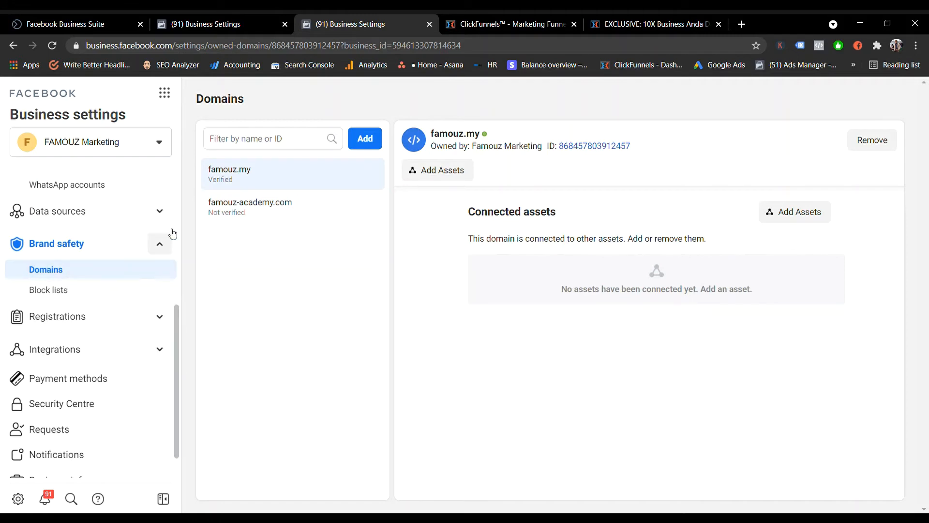
# Step: Close the duplicate business settings tab and open the Famouz Academy Pixel from the business's pixel list in Events Manager
pyautogui.click(286, 25)
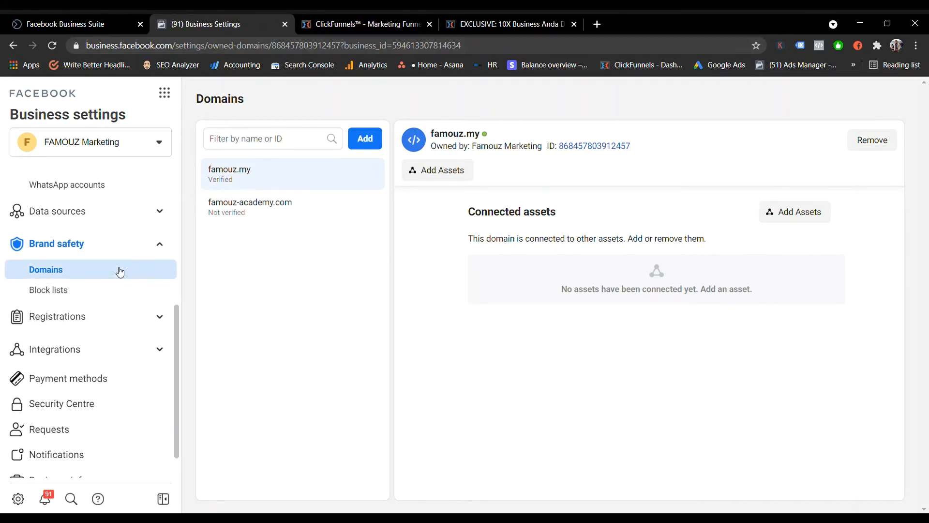
pyautogui.scroll(5, 120, 272)
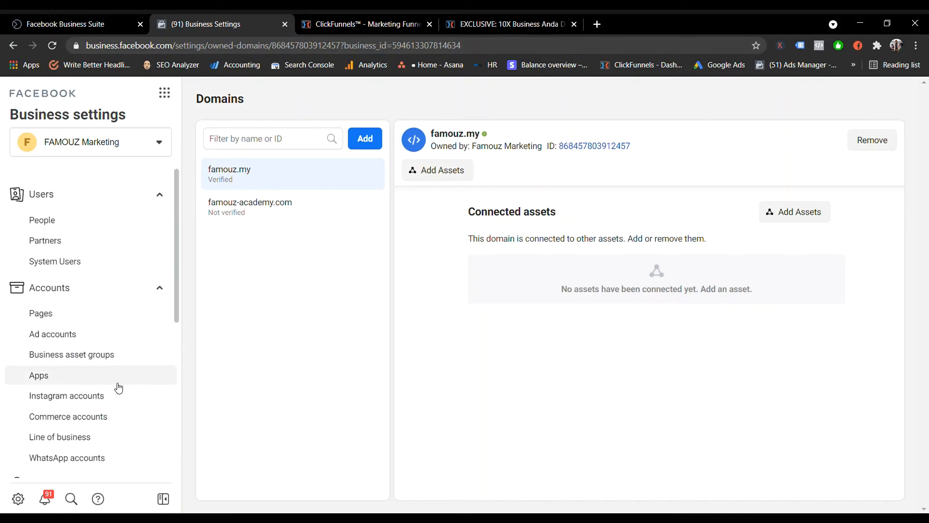
pyautogui.scroll(-5, 115, 390)
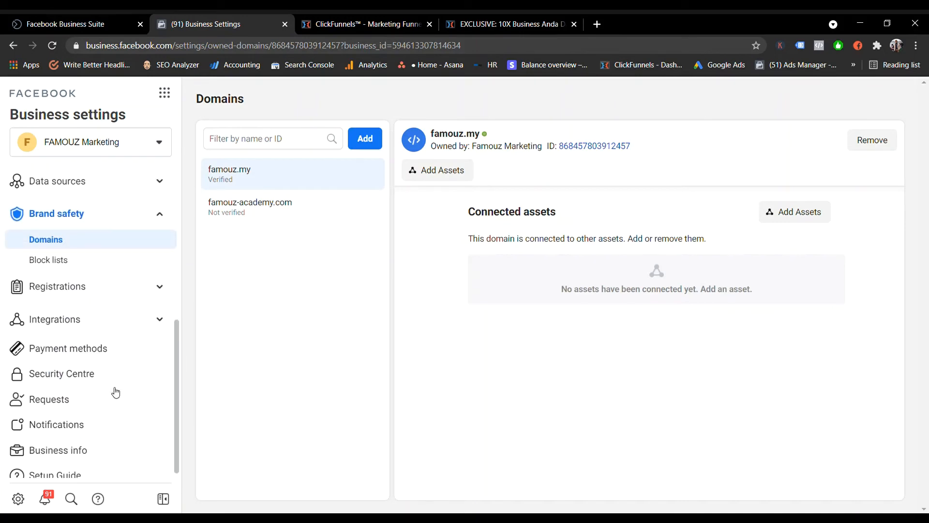
pyautogui.click(159, 213)
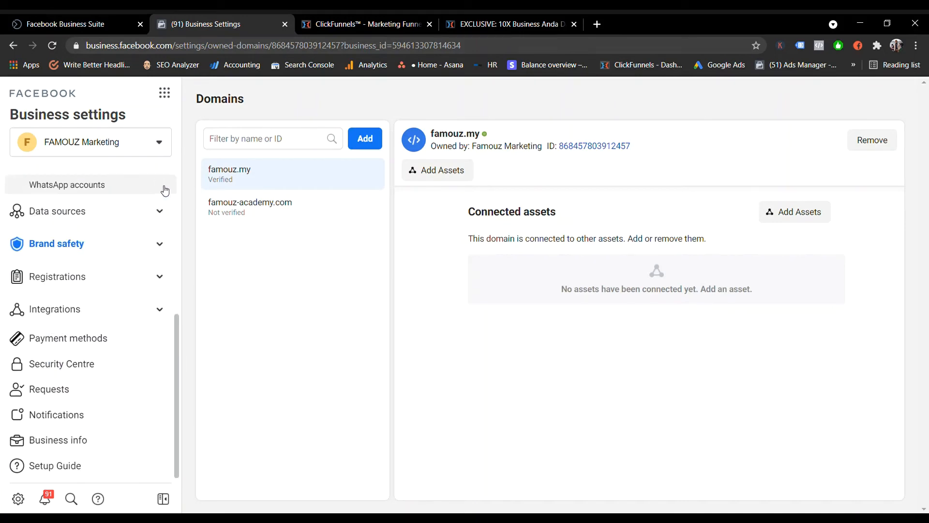
pyautogui.click(164, 223)
pyautogui.click(115, 264)
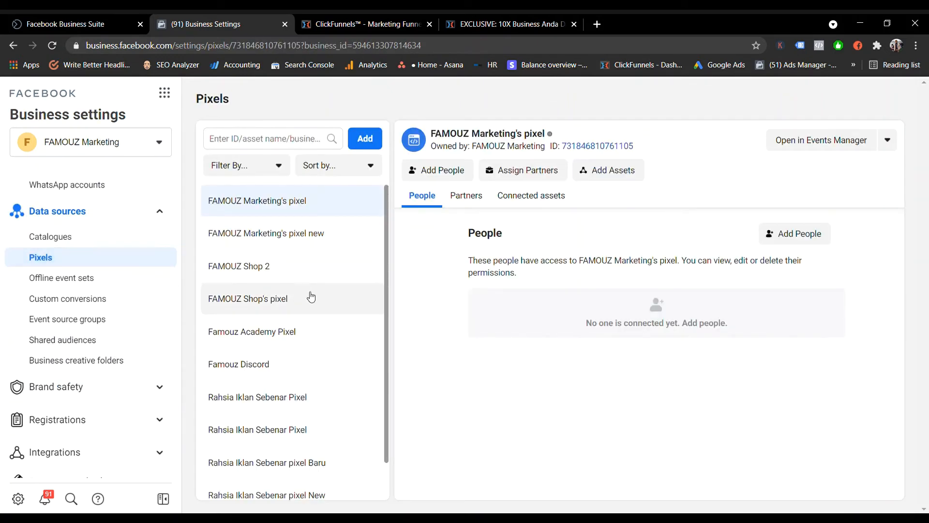
pyautogui.click(336, 345)
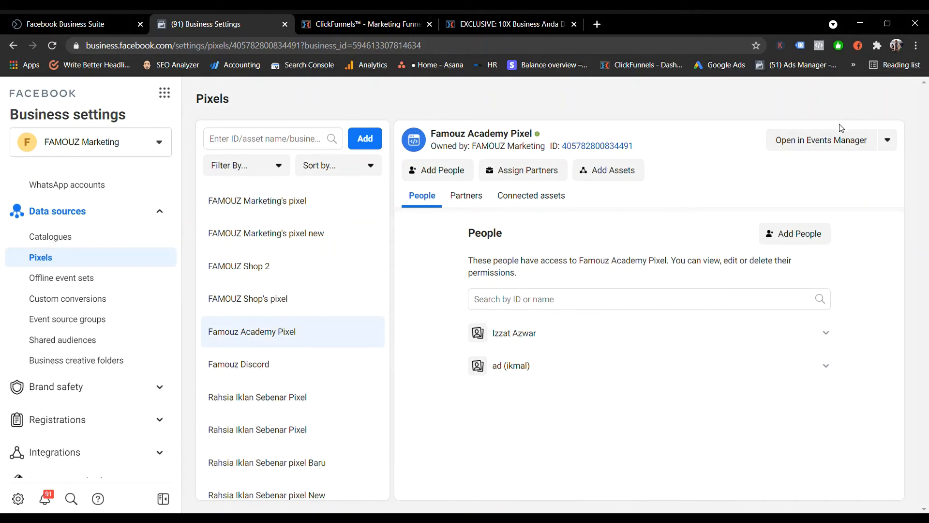
pyautogui.click(843, 146)
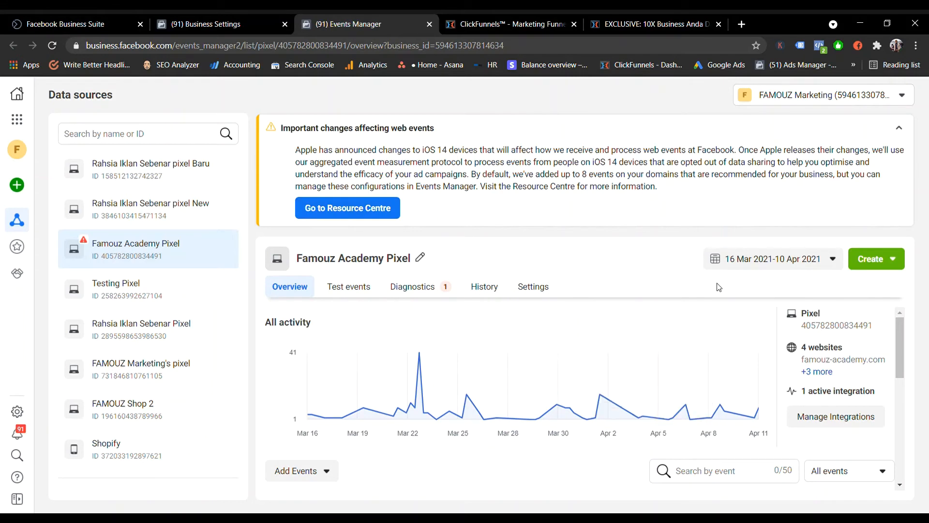
# Step: Review the active issues in the Famouz Academy Pixel's diagnostics
pyautogui.scroll(-5, 649, 407)
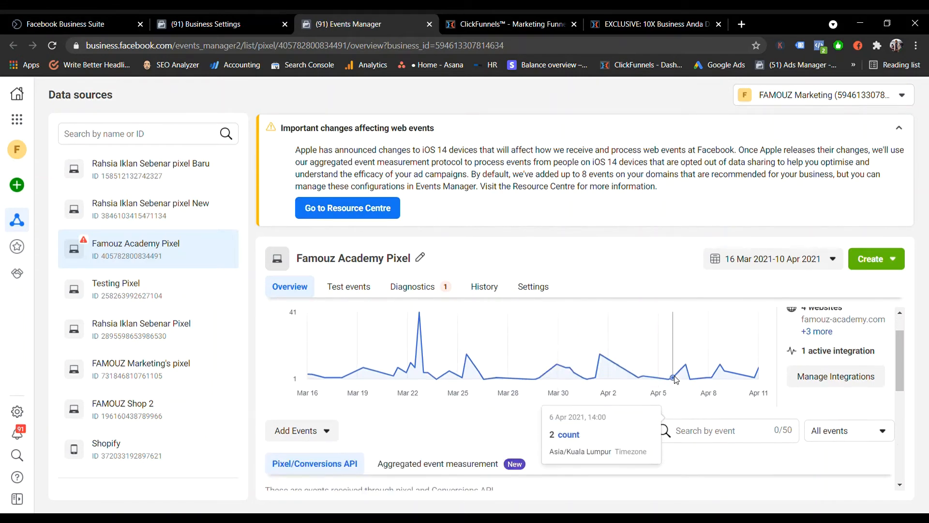
pyautogui.scroll(3, 677, 309)
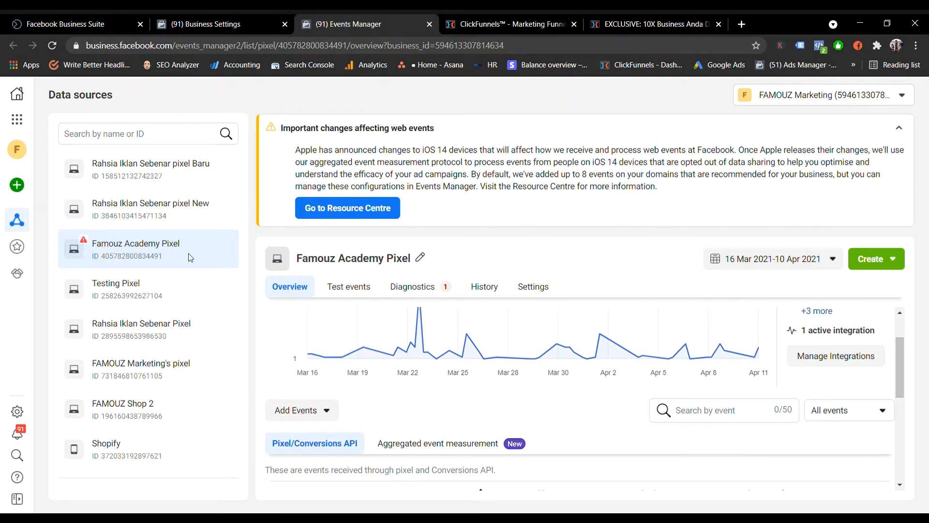
pyautogui.click(414, 287)
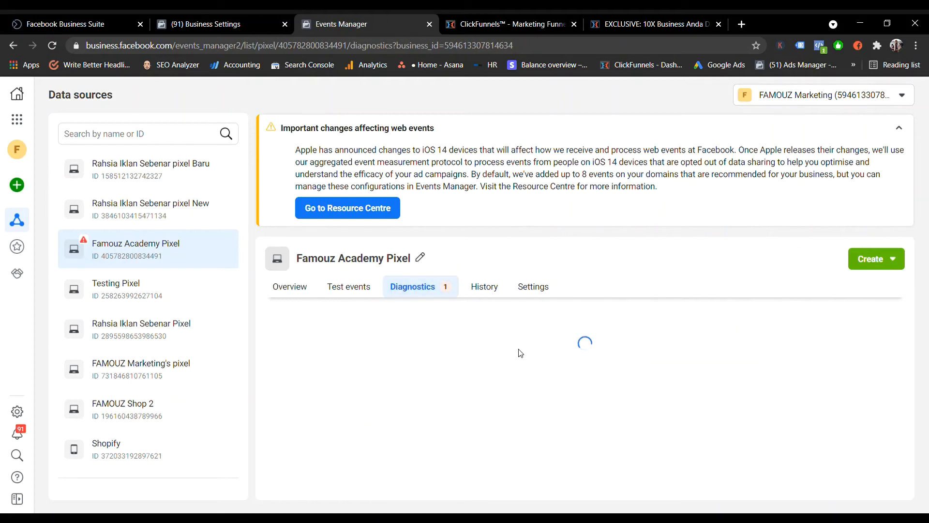
pyautogui.scroll(-2, 519, 353)
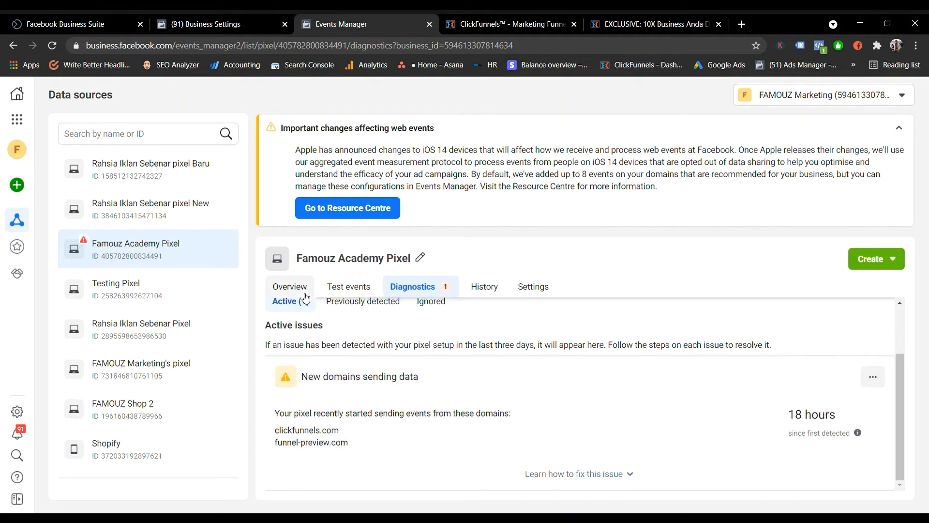
# Step: Examine the pixel's overview and its list of received events, including their status, connection method and total events
pyautogui.click(290, 289)
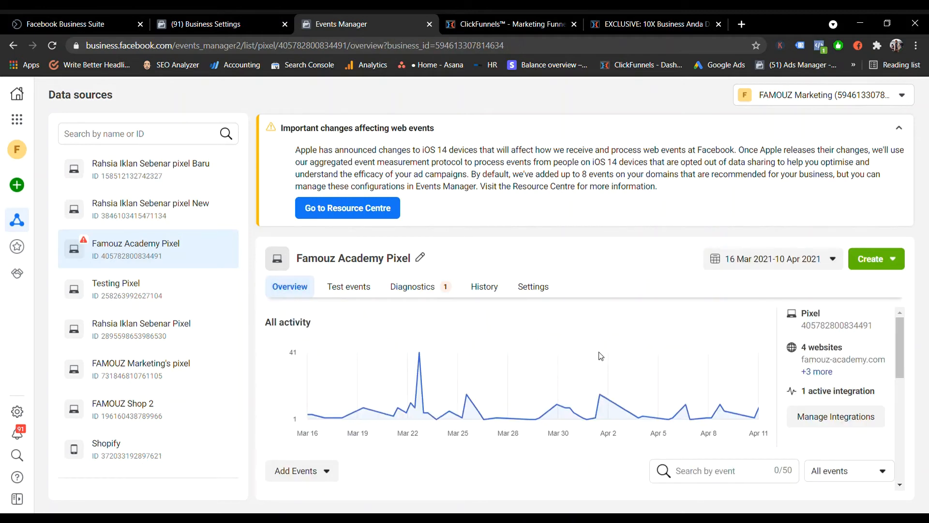
pyautogui.moveTo(599, 358)
pyautogui.scroll(-5, 625, 320)
pyautogui.scroll(3, 625, 319)
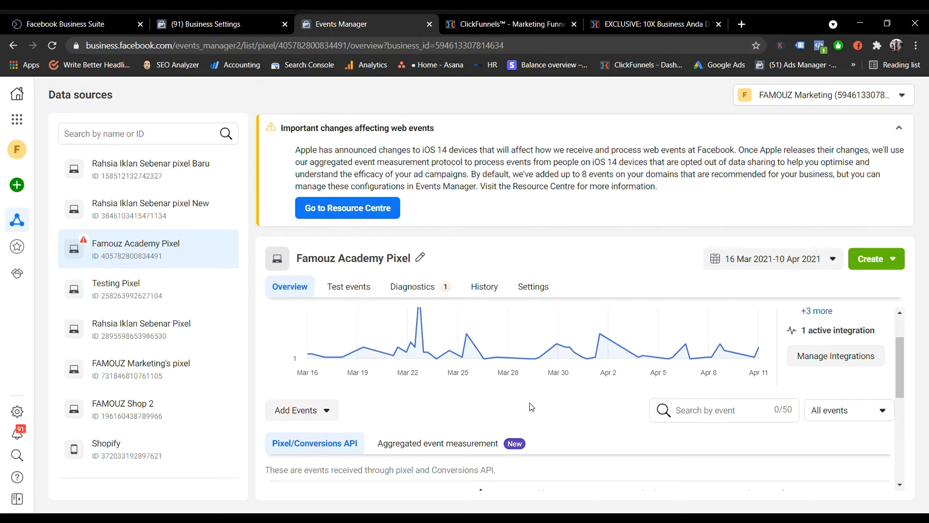
pyautogui.scroll(-3, 506, 390)
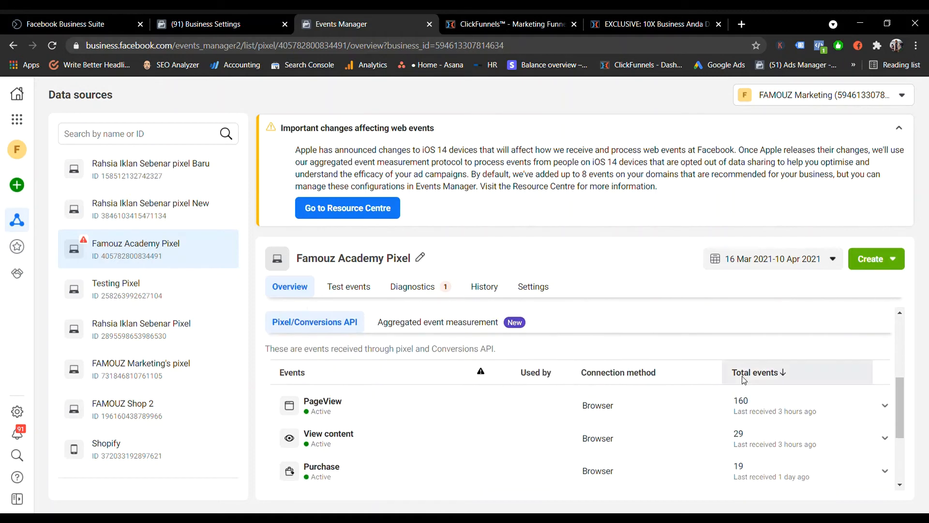
pyautogui.scroll(-2, 717, 395)
pyautogui.scroll(2, 624, 363)
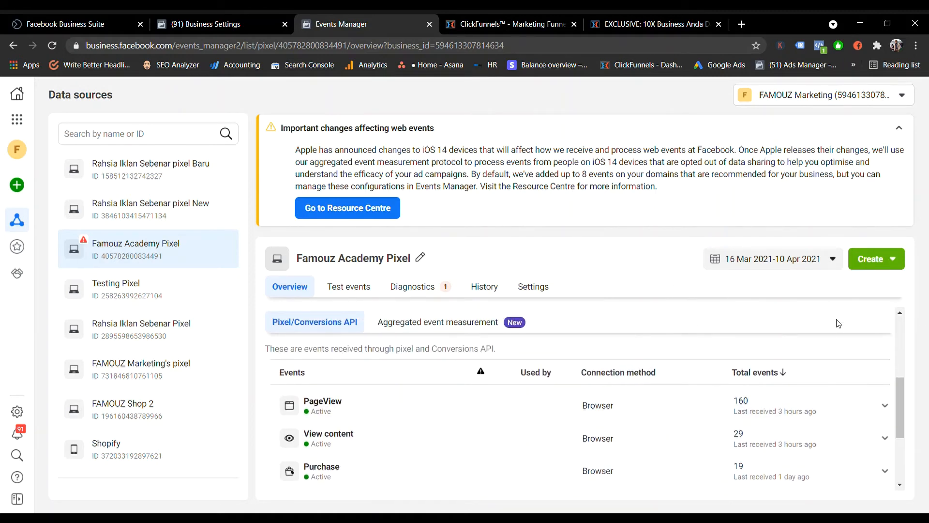
pyautogui.scroll(1, 668, 406)
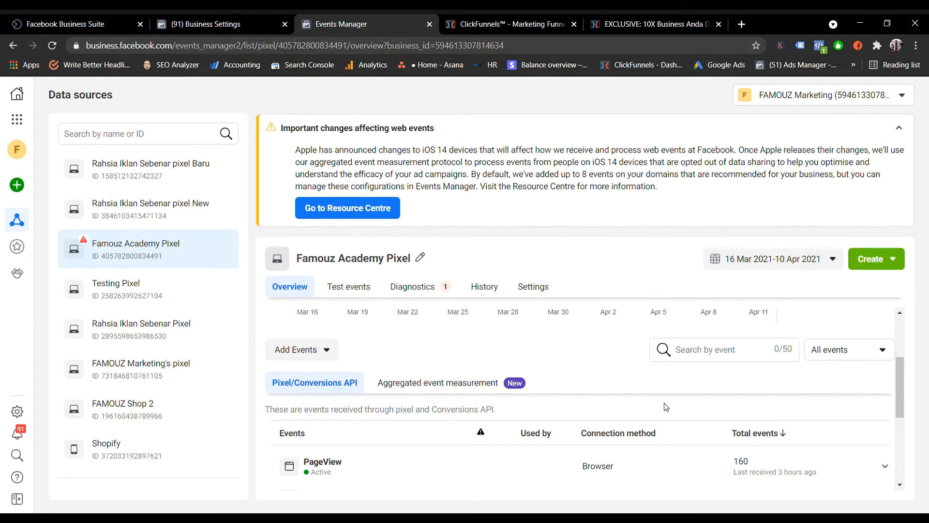
pyautogui.scroll(-1, 645, 426)
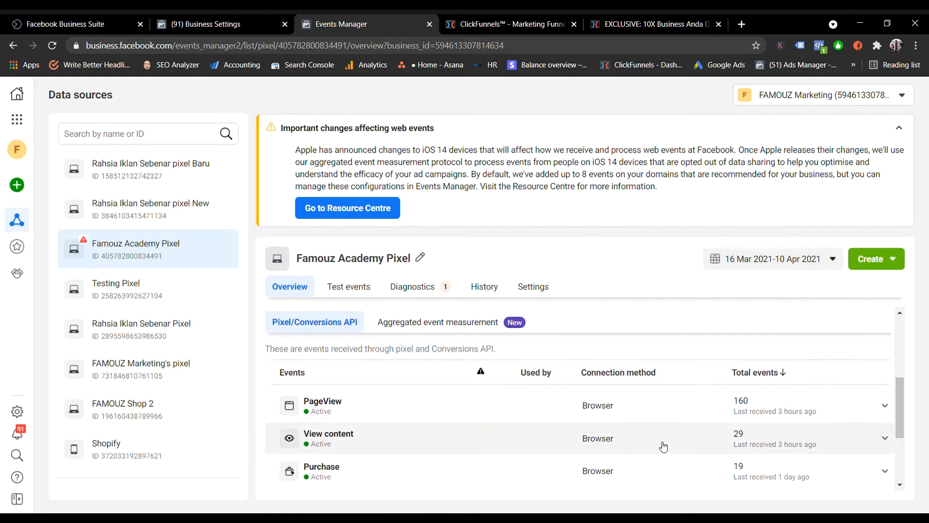
pyautogui.scroll(-1, 452, 423)
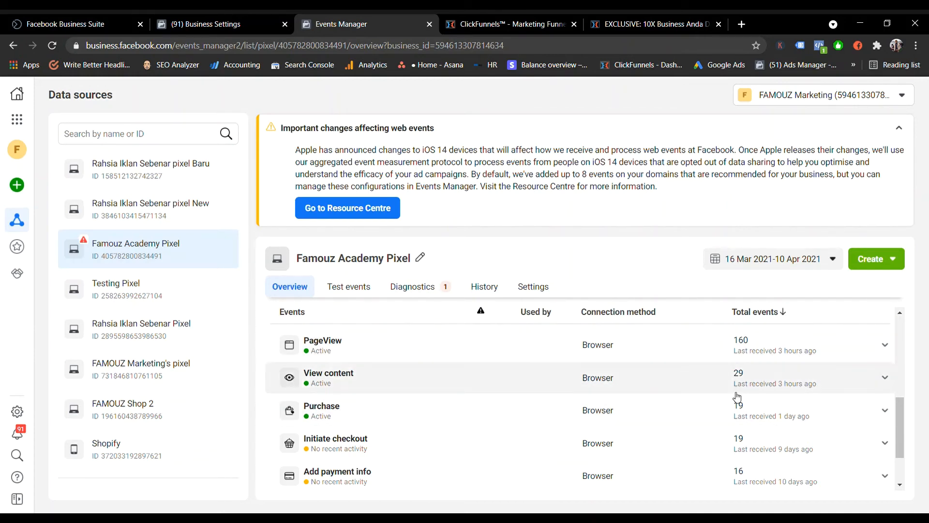
pyautogui.scroll(-3, 479, 395)
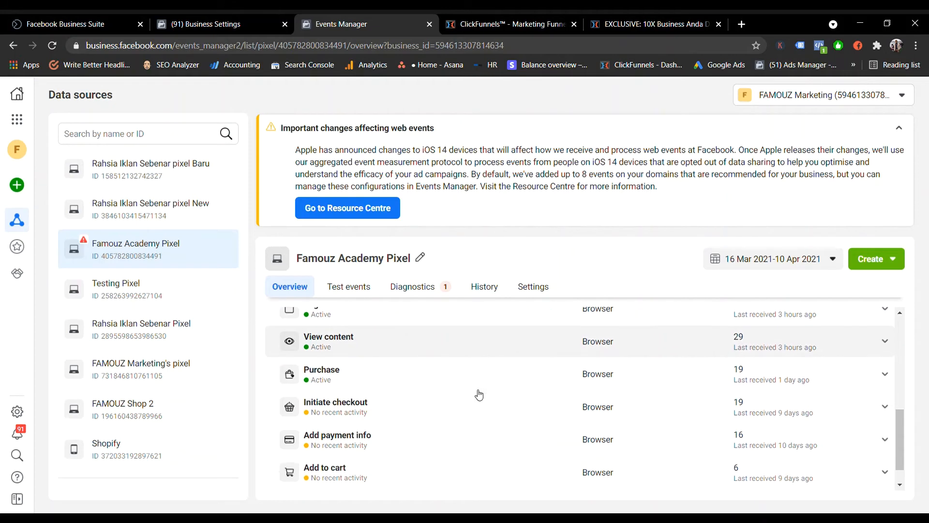
pyautogui.scroll(3, 360, 353)
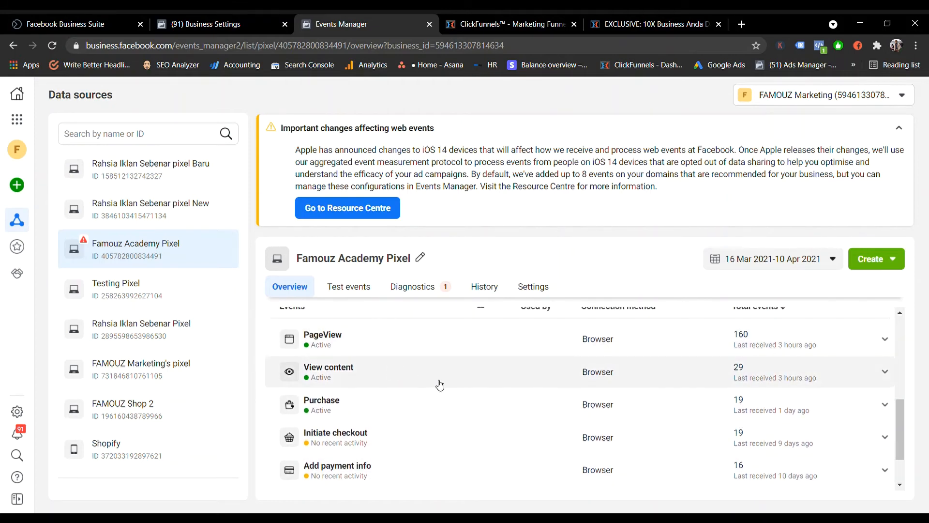
pyautogui.scroll(-2, 436, 392)
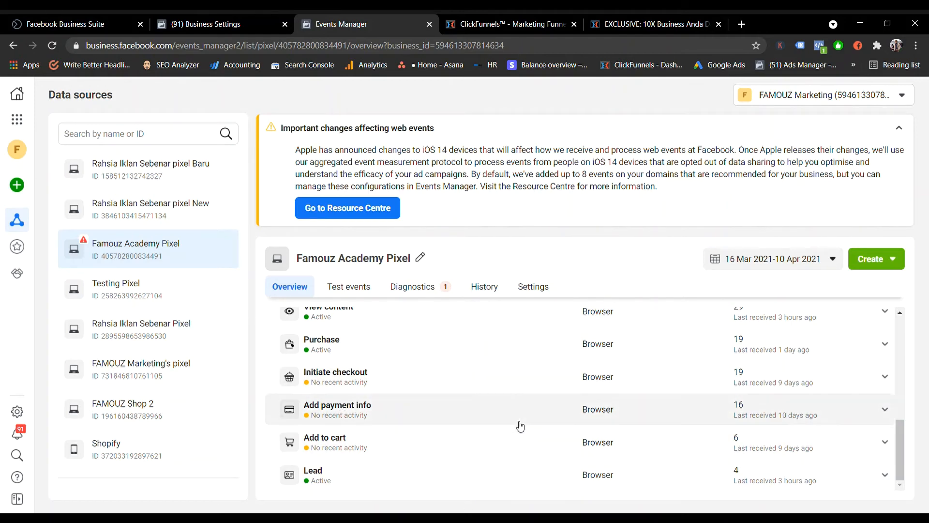
pyautogui.scroll(2, 436, 383)
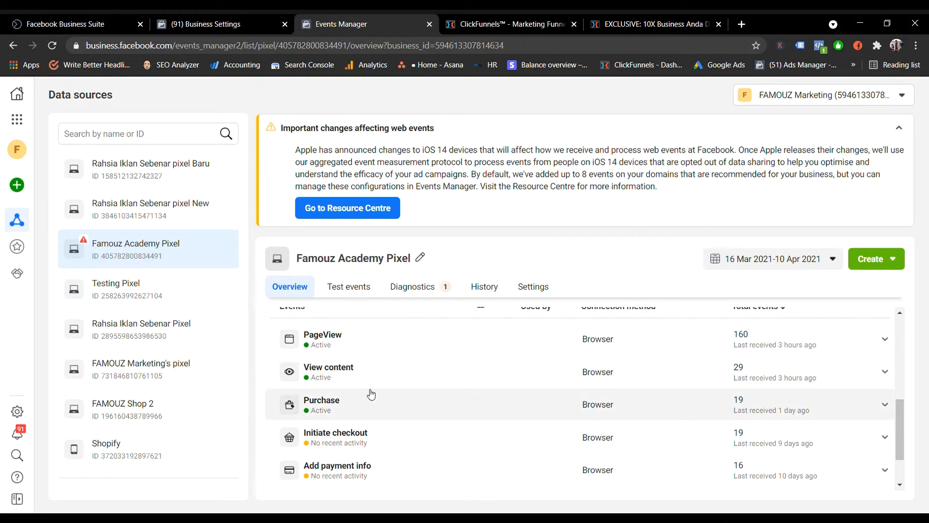
pyautogui.scroll(2, 383, 394)
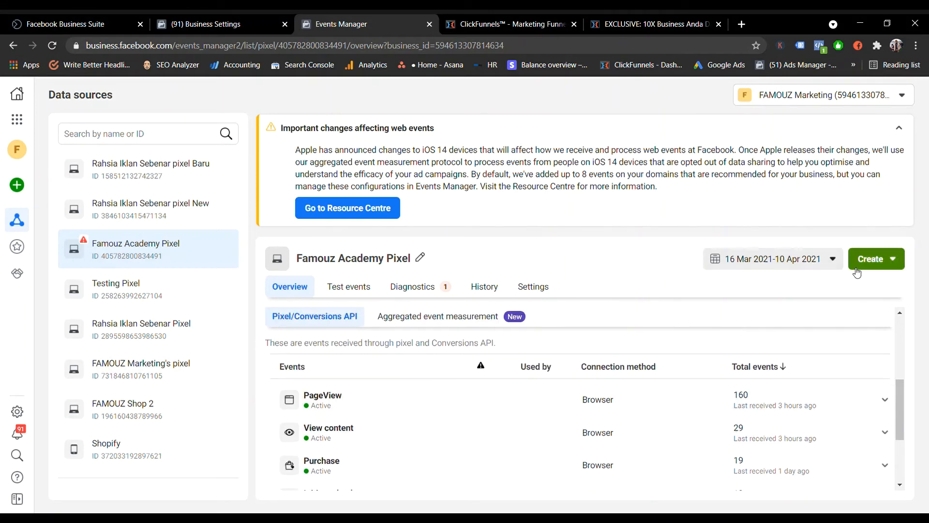
# Step: Start a custom conversion named ViewContent with the Famouz Academy Pixel as its data source
pyautogui.click(879, 264)
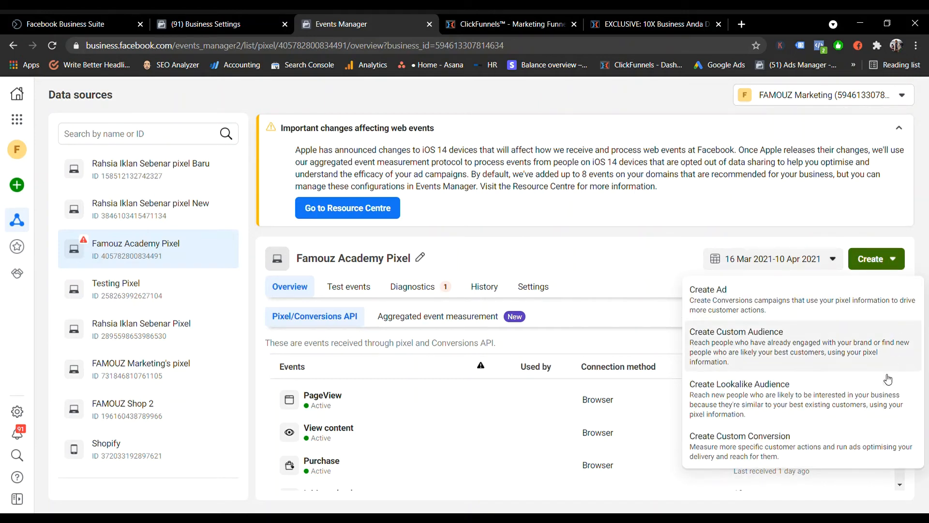
pyautogui.click(778, 452)
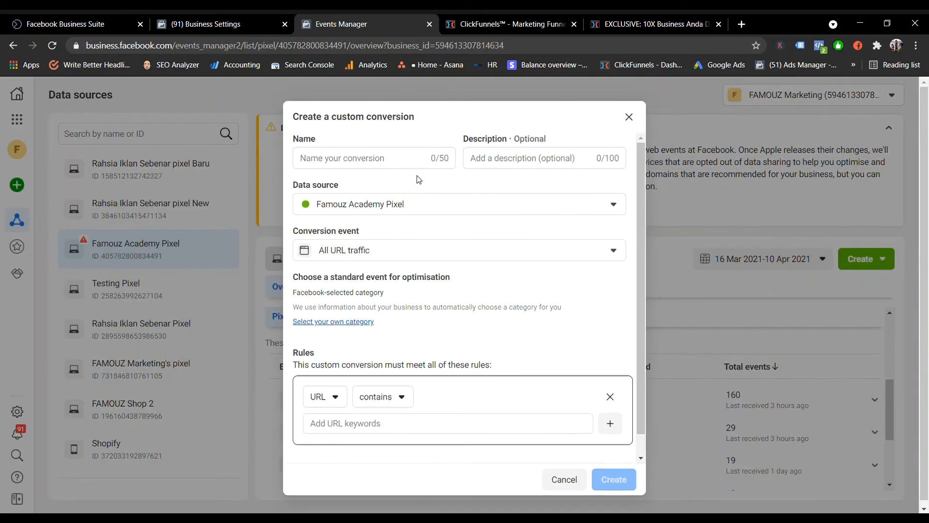
pyautogui.click(413, 166)
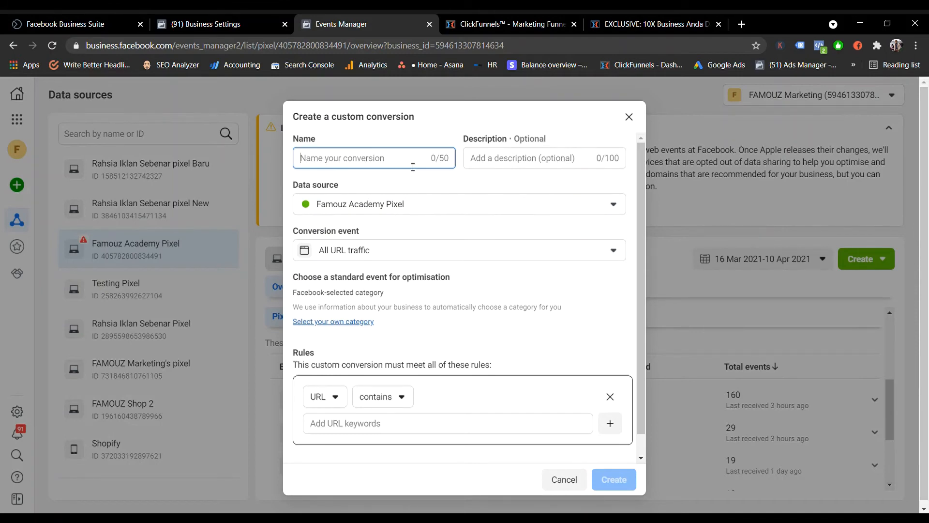
pyautogui.write('ViewContent')
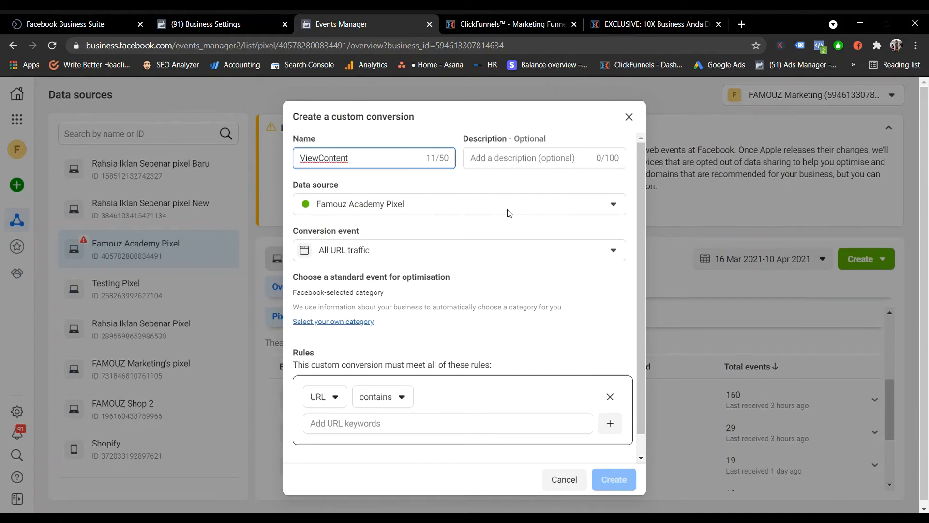
pyautogui.click(561, 213)
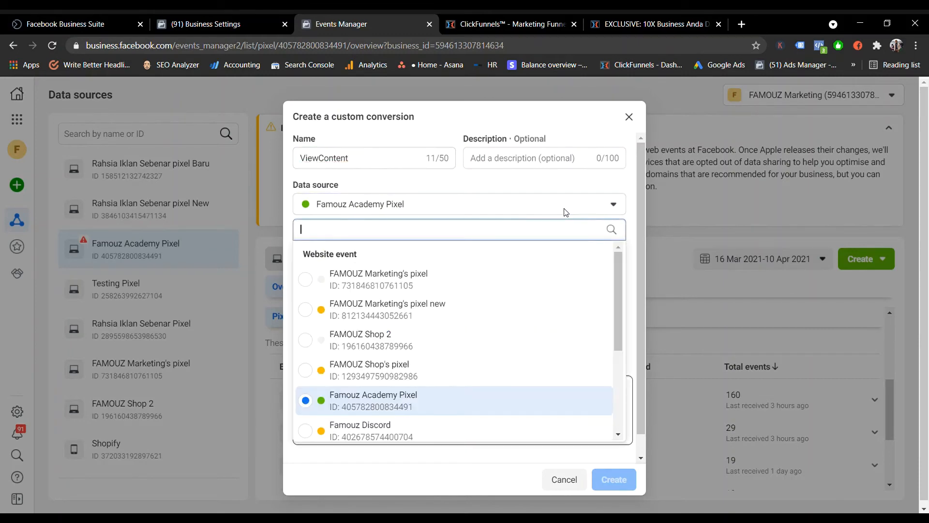
pyautogui.click(565, 212)
pyautogui.scroll(-1, 513, 260)
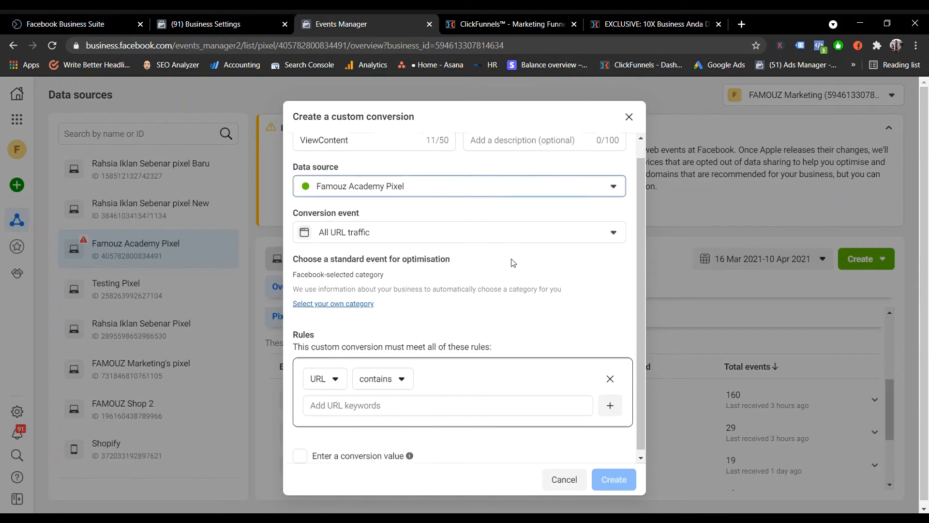
# Step: Choose View content as the custom conversion's own standard event for optimisation
pyautogui.click(338, 300)
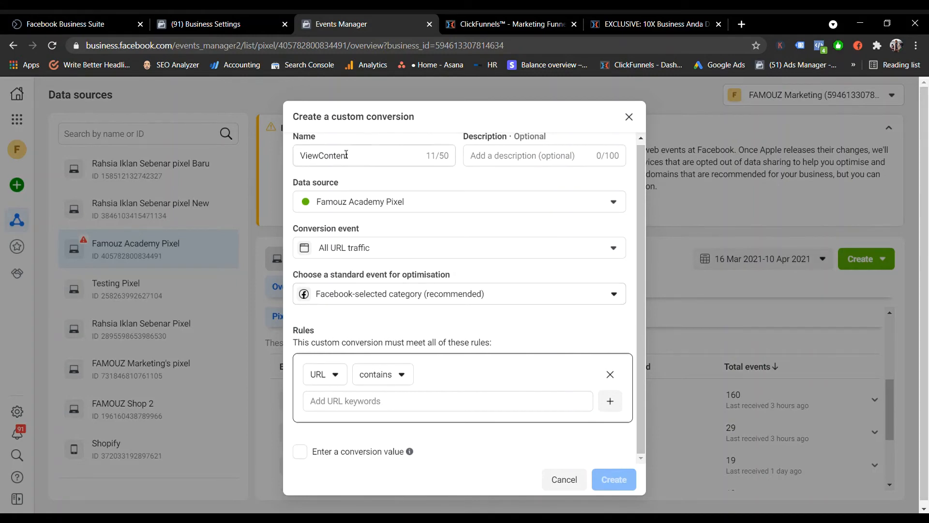
pyautogui.click(581, 295)
pyautogui.scroll(-7, 489, 394)
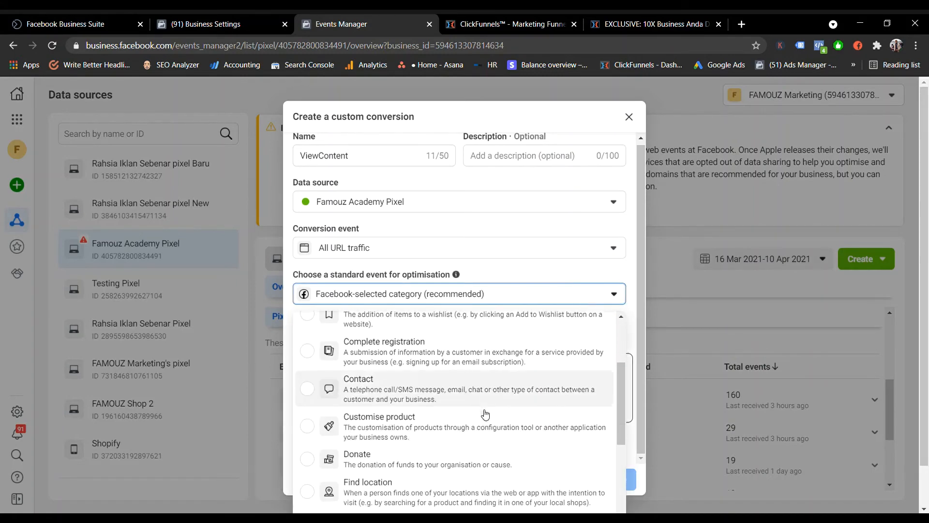
pyautogui.scroll(-3, 446, 455)
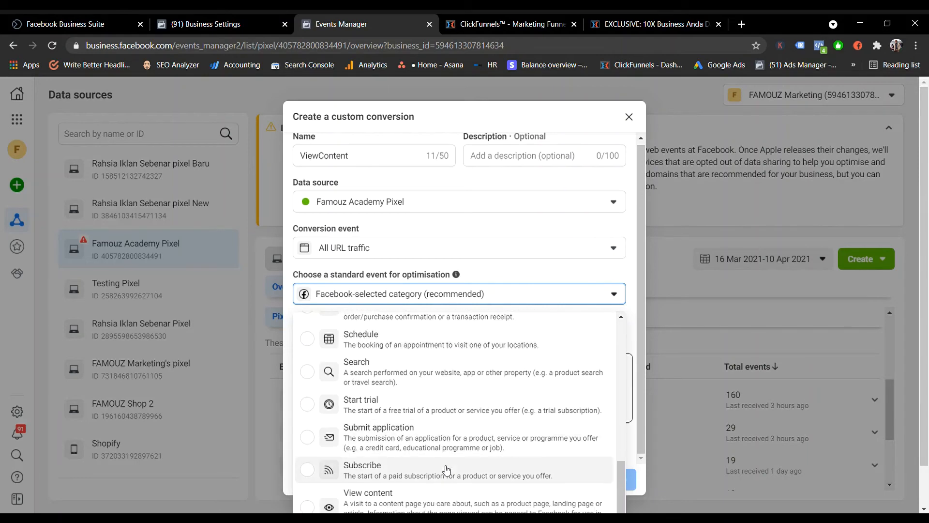
pyautogui.click(454, 469)
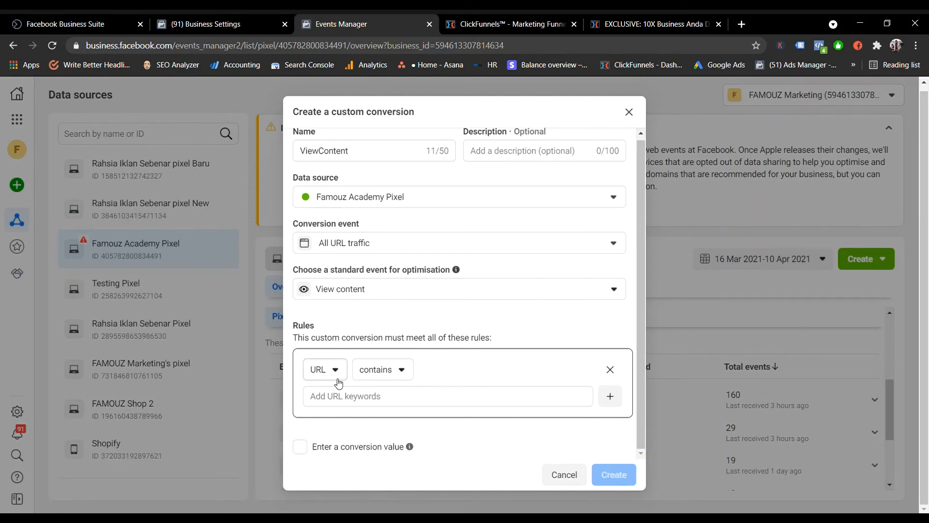
pyautogui.click(380, 400)
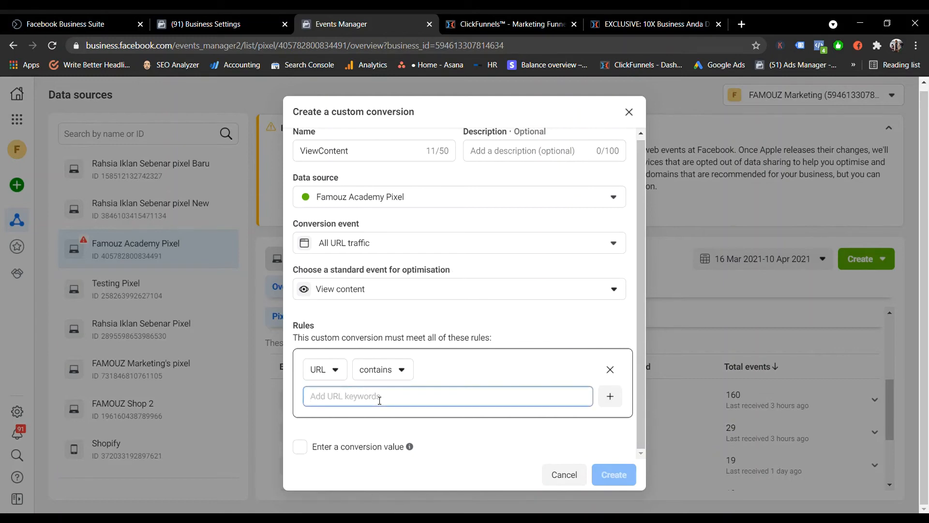
pyautogui.write('www.famouz')
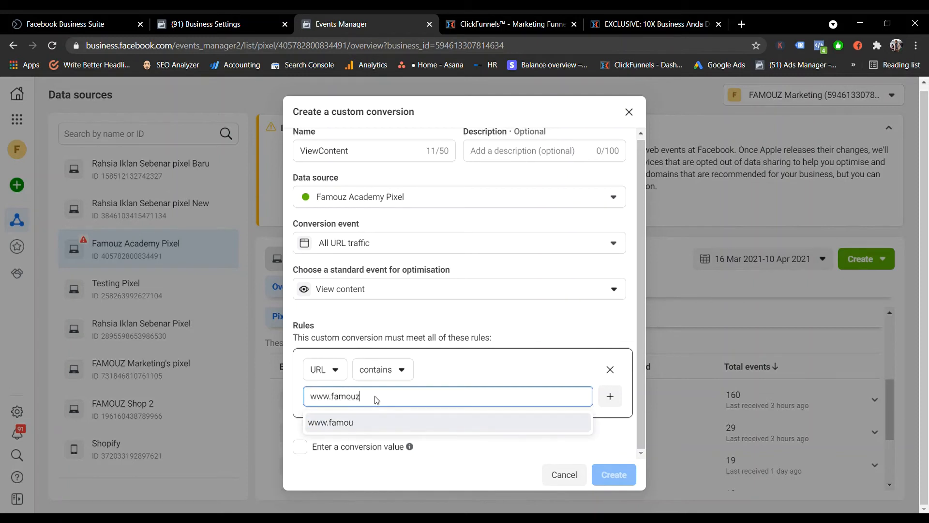
pyautogui.write('-academy')
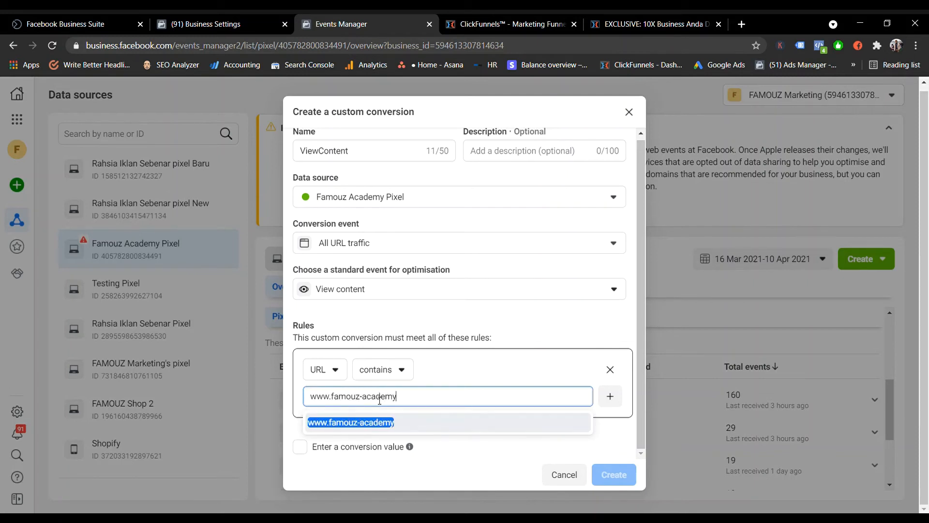
pyautogui.write('.com')
pyautogui.tripleClick(431, 404)
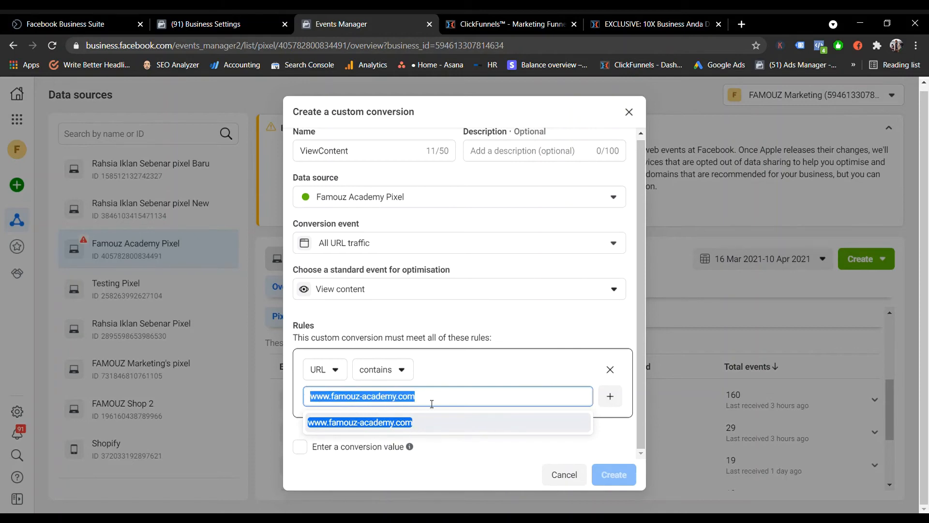
pyautogui.click(431, 403)
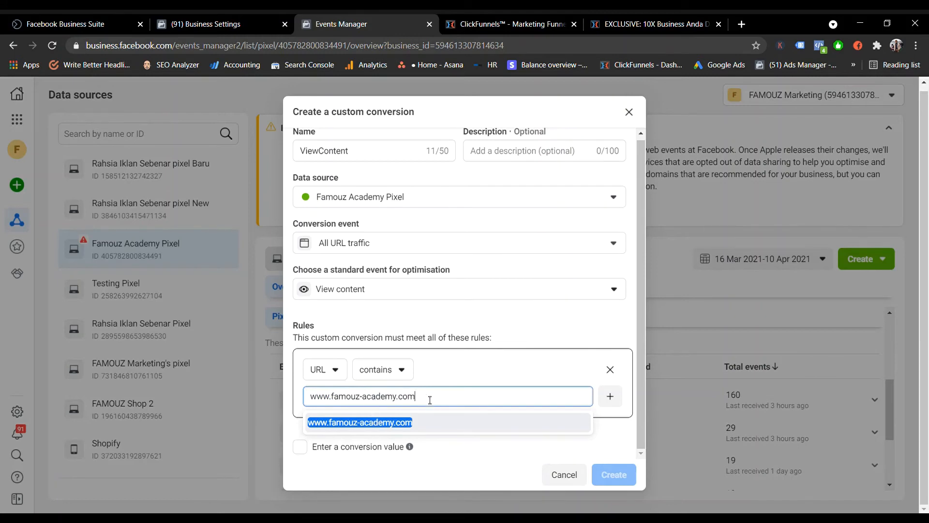
# Step: Try the paths /free-webinar and /checkout after the domain in the URL keyword, and remove them
pyautogui.write('/free-webinar')
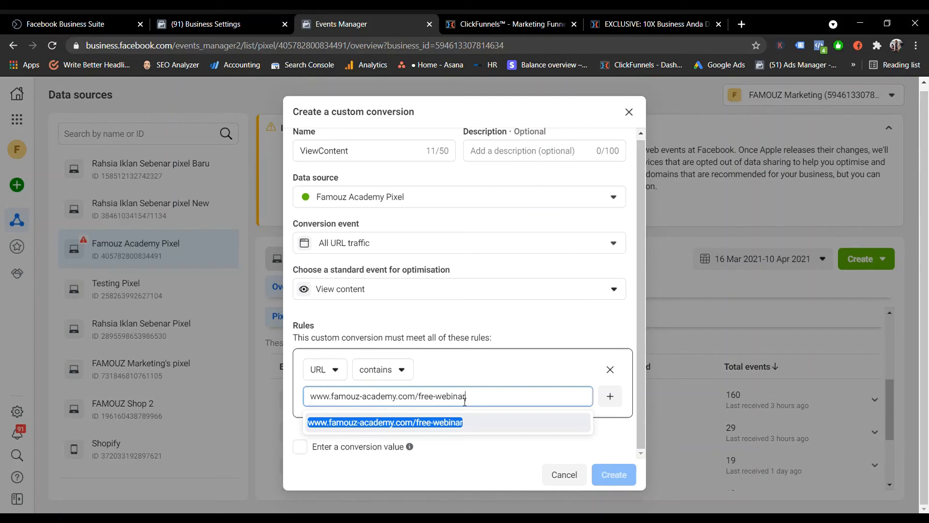
pyautogui.moveTo(479, 401); pyautogui.dragTo(423, 409)
pyautogui.write('checkout')
pyautogui.moveTo(470, 398); pyautogui.dragTo(419, 411)
pyautogui.press('BackSpace')
pyautogui.click(528, 330)
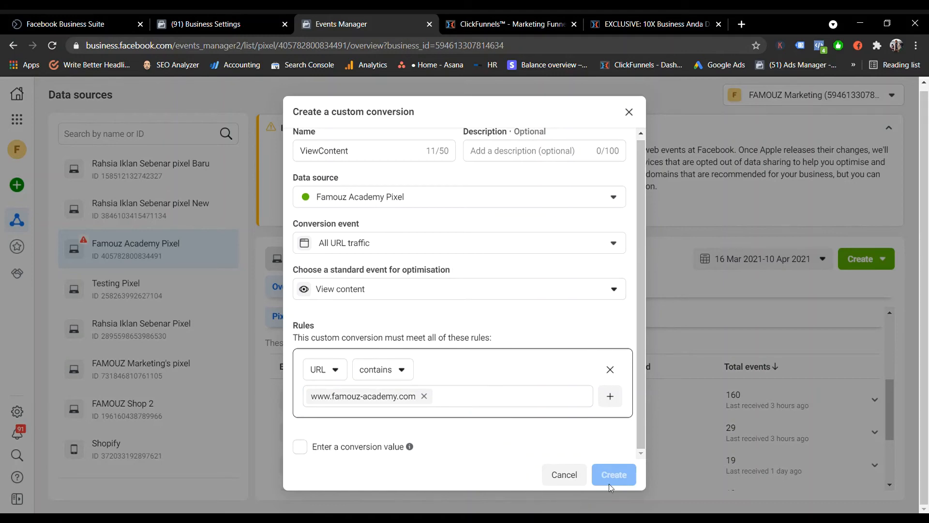
pyautogui.scroll(1, 557, 426)
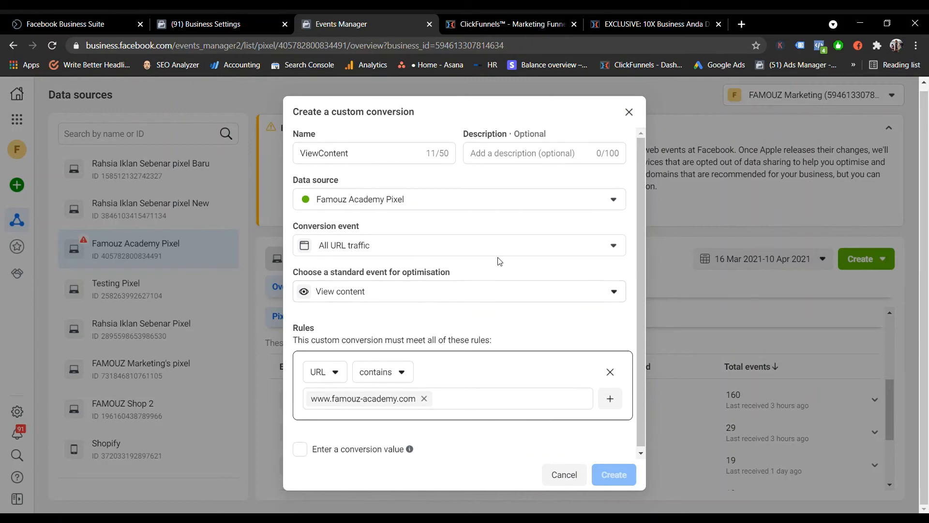
pyautogui.scroll(1, 535, 411)
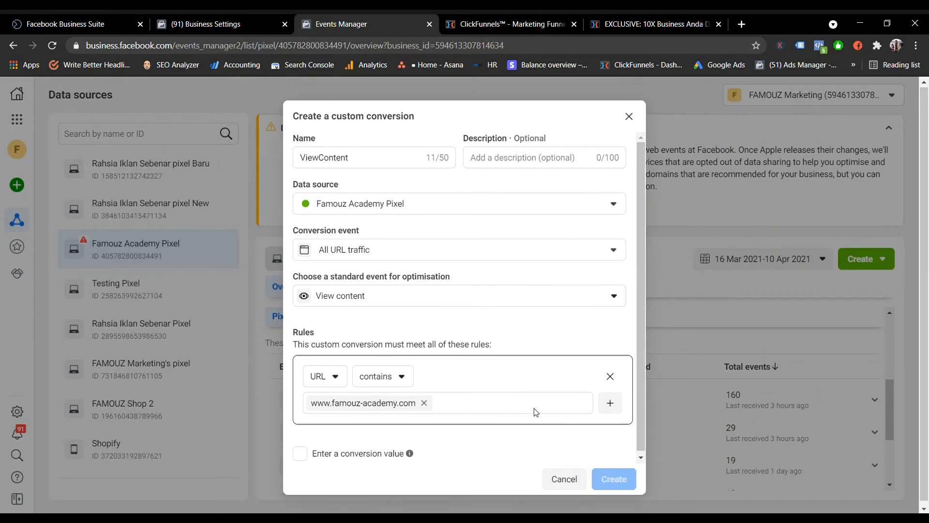
# Step: Discard the ViewContent custom conversion without creating it
pyautogui.scroll(-1, 595, 476)
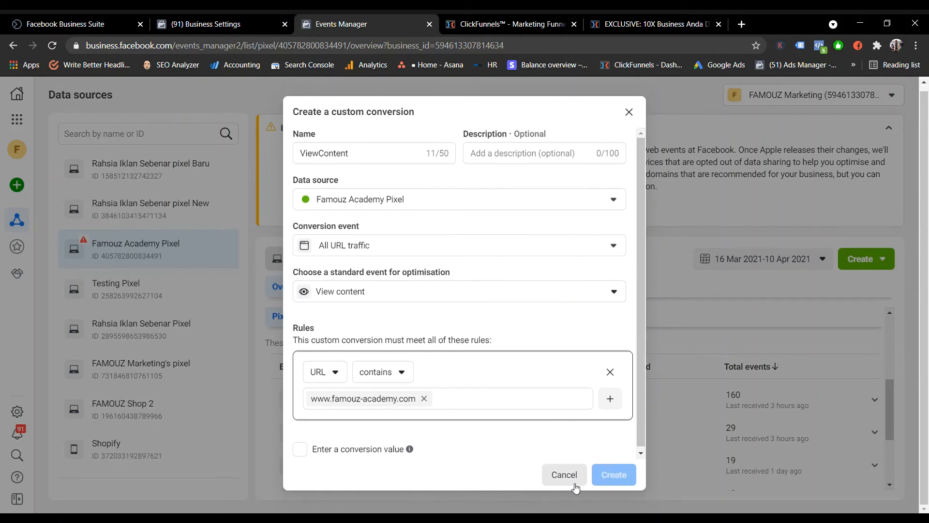
pyautogui.click(565, 475)
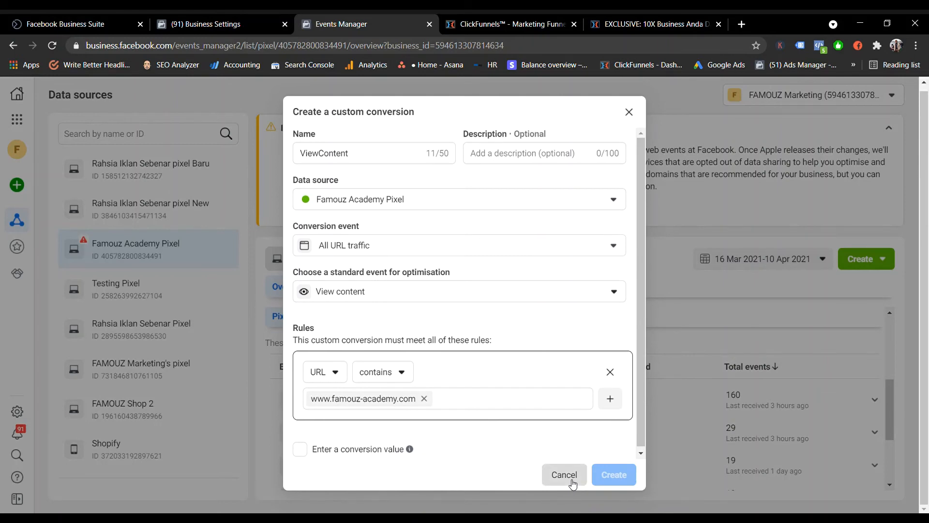
pyautogui.scroll(-1, 686, 454)
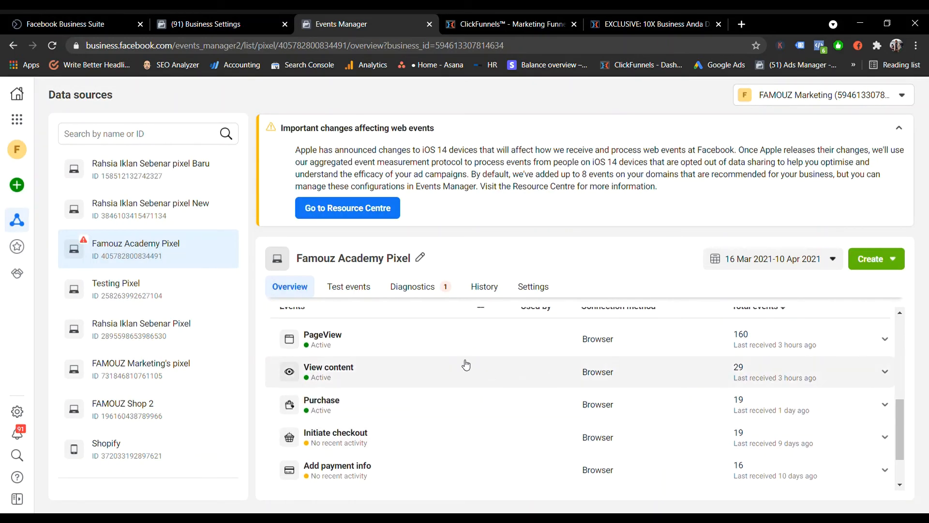
# Step: Start a new custom conversion named Purchase for the Famouz Academy Pixel, with Purchase as its conversion event
pyautogui.click(896, 266)
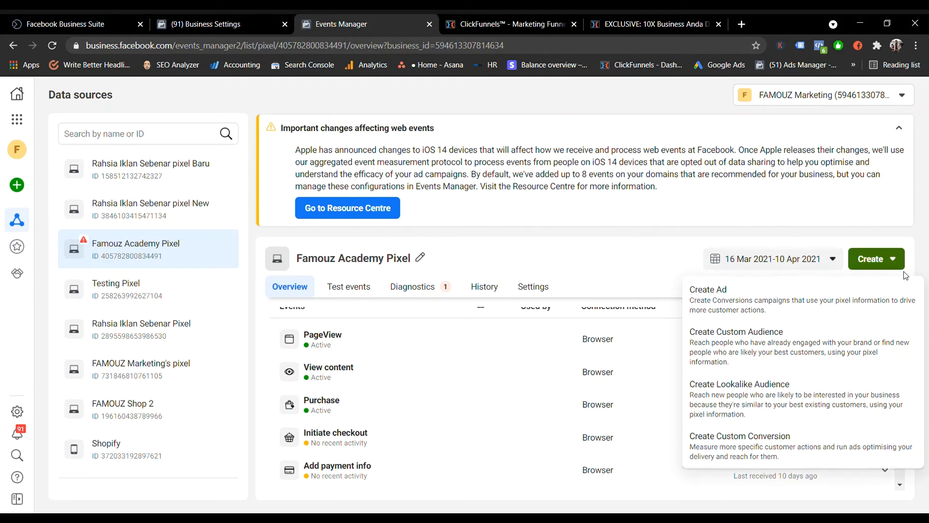
pyautogui.click(843, 458)
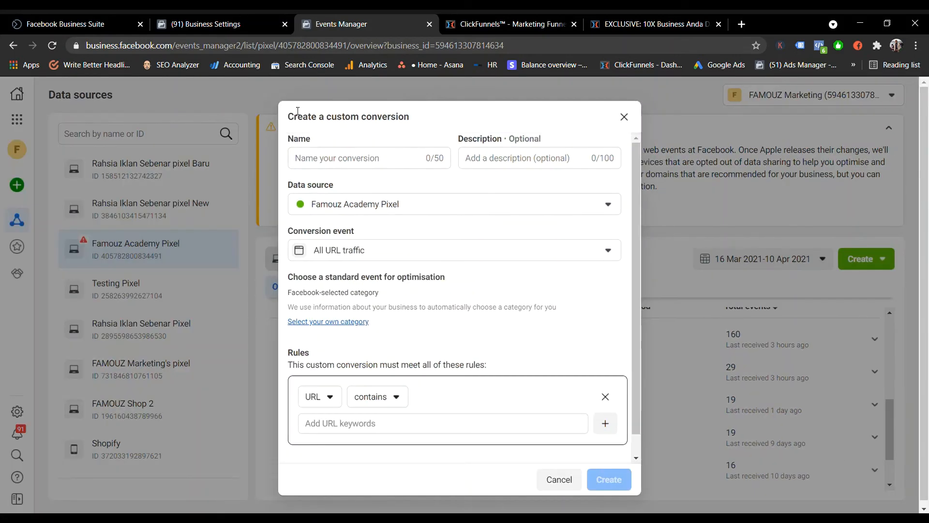
pyautogui.click(405, 163)
pyautogui.write('Purchase')
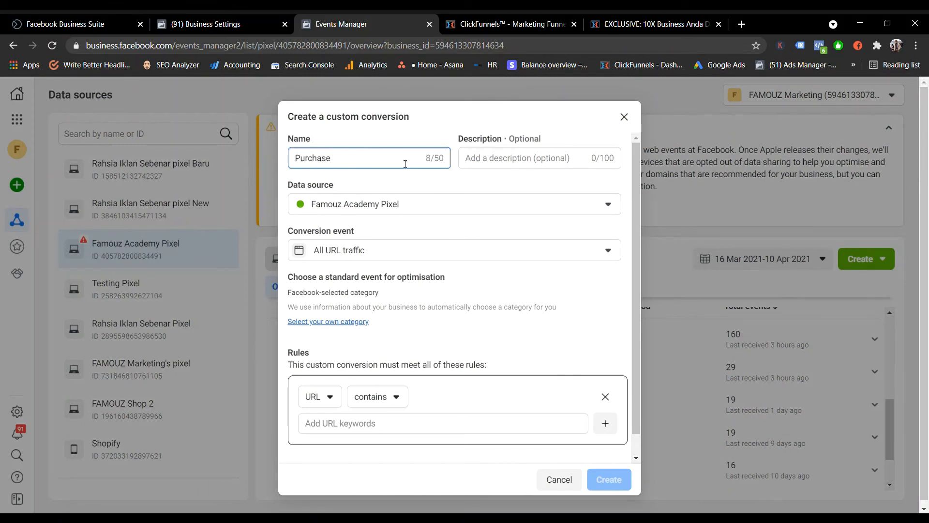
pyautogui.click(455, 255)
pyautogui.scroll(-1, 394, 377)
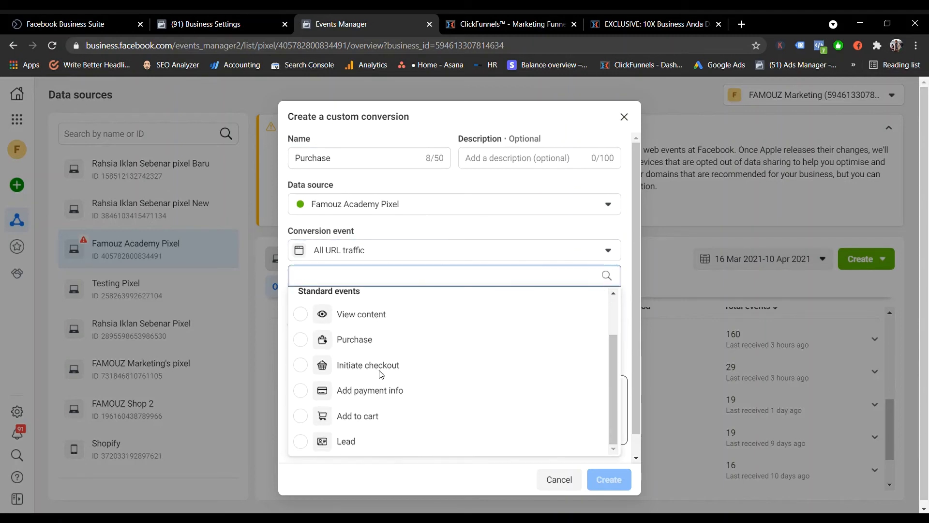
pyautogui.scroll(1, 387, 368)
pyautogui.scroll(-1, 355, 384)
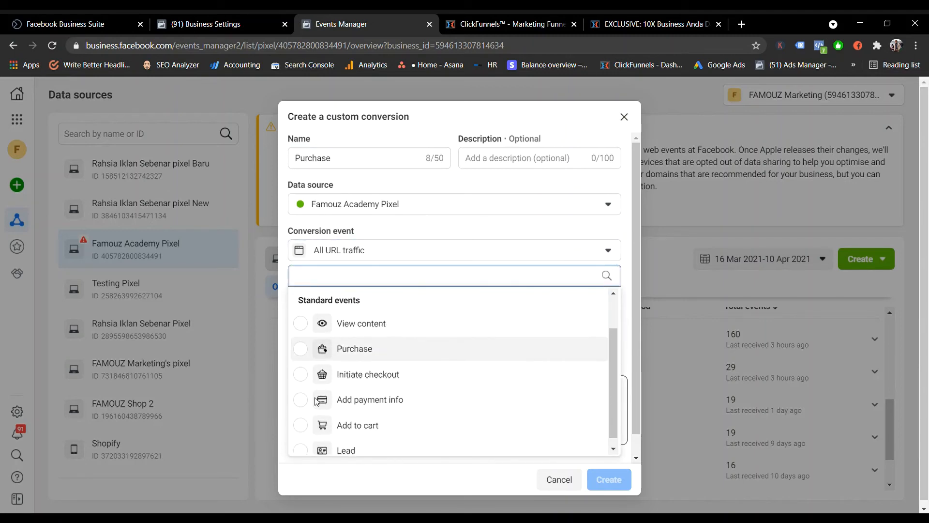
pyautogui.click(302, 341)
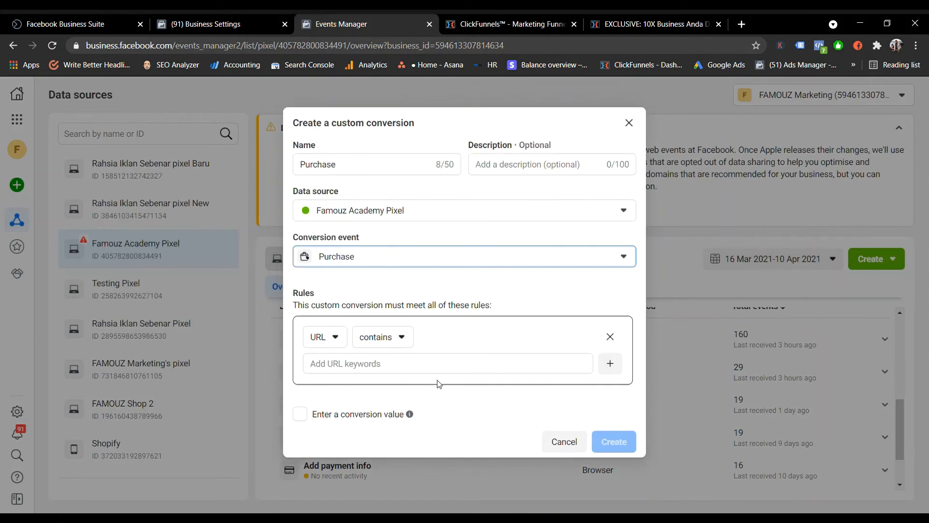
# Step: Set the Purchase conversion's URL rule to "equals" and make its URL field ready for entry
pyautogui.click(499, 367)
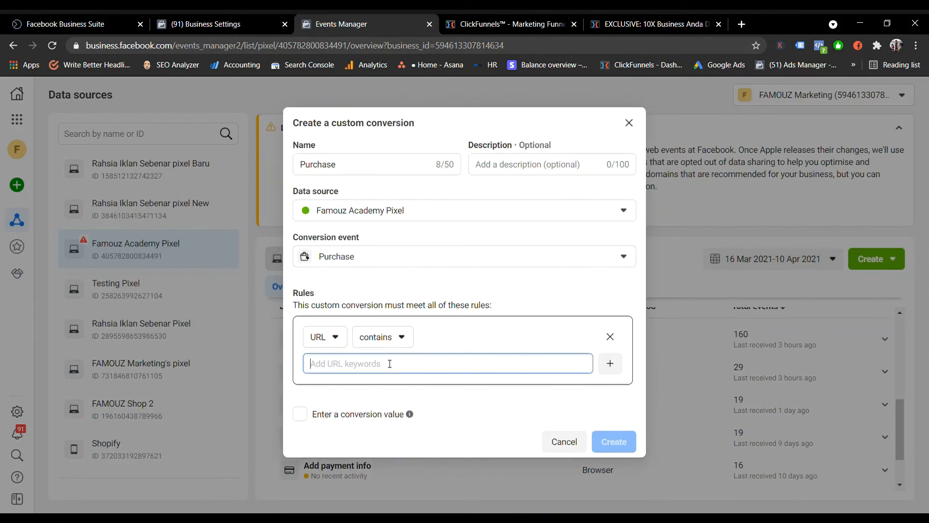
pyautogui.click(403, 345)
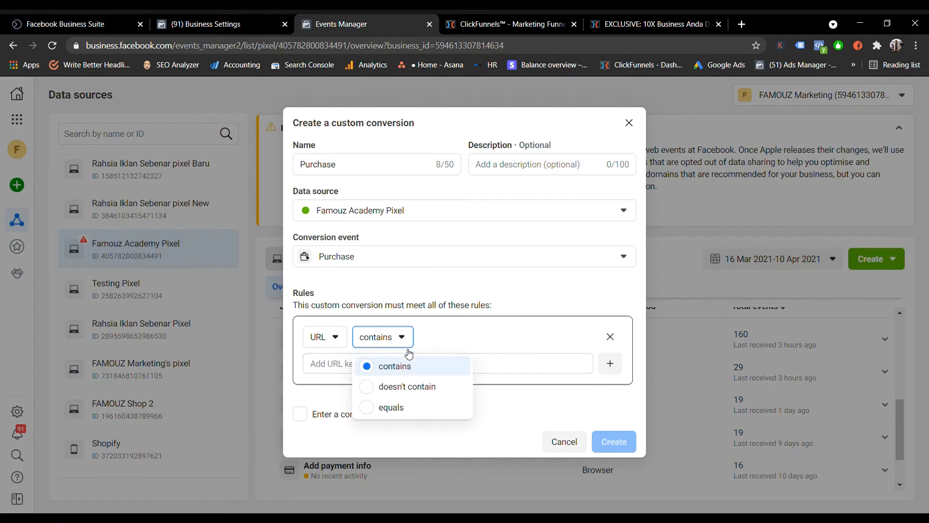
pyautogui.click(434, 407)
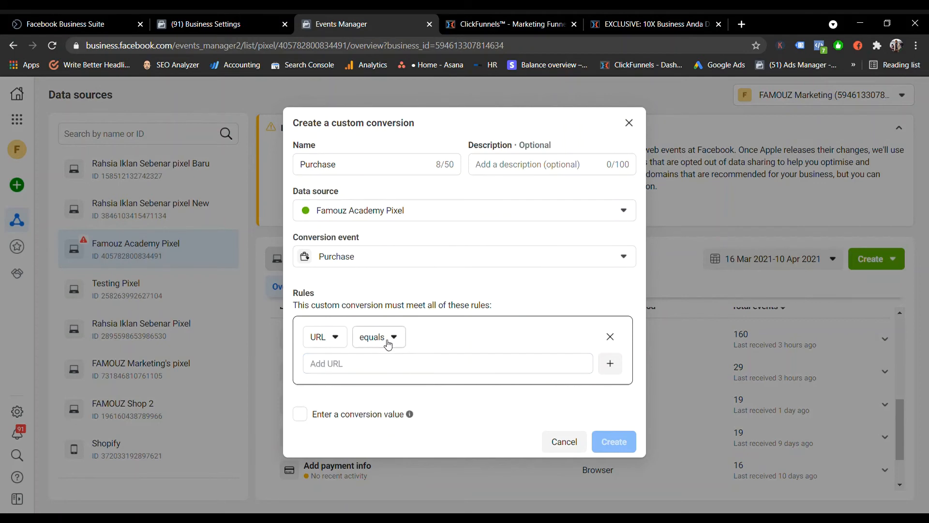
pyautogui.click(396, 364)
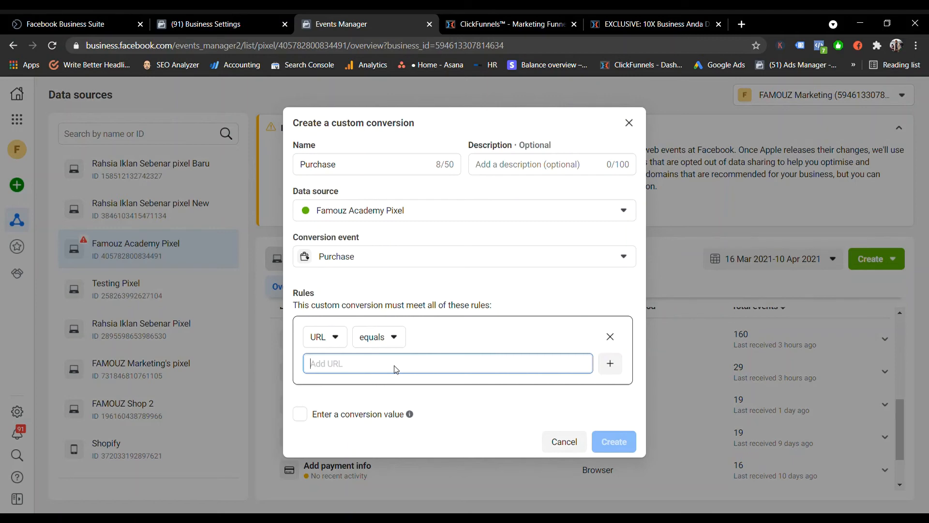
# Step: Look over the webinar registration page's call-to-action buttons and sign-up form in the ClickFunnels editor, and return to Events Manager
pyautogui.click(652, 24)
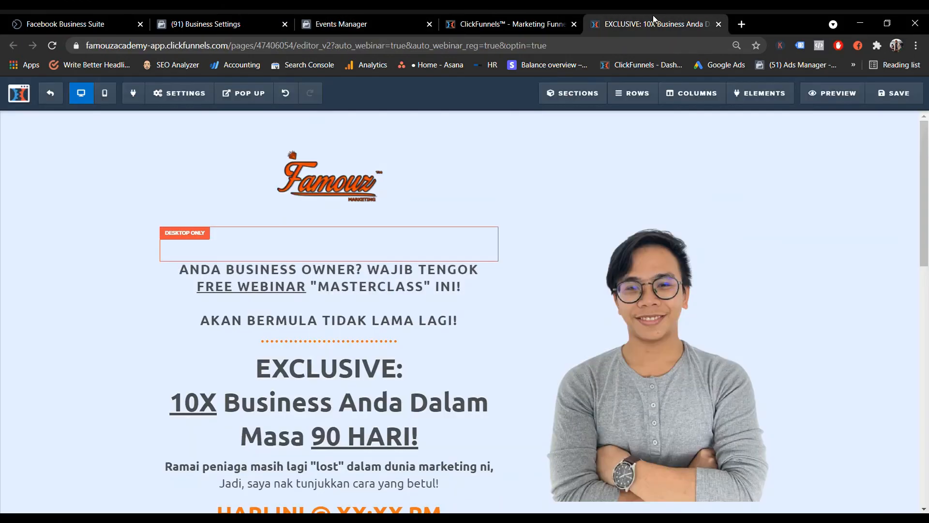
pyautogui.scroll(-5, 468, 394)
pyautogui.scroll(2, 468, 393)
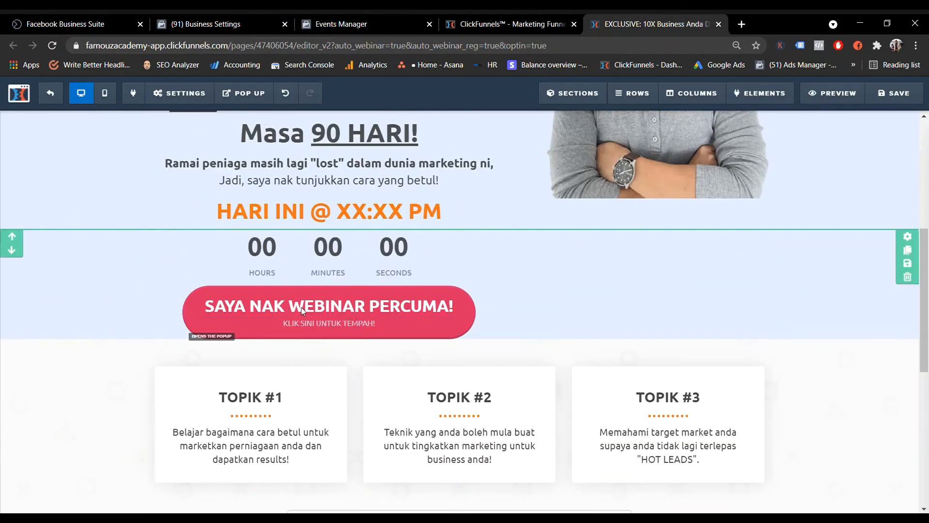
pyautogui.scroll(-4, 305, 315)
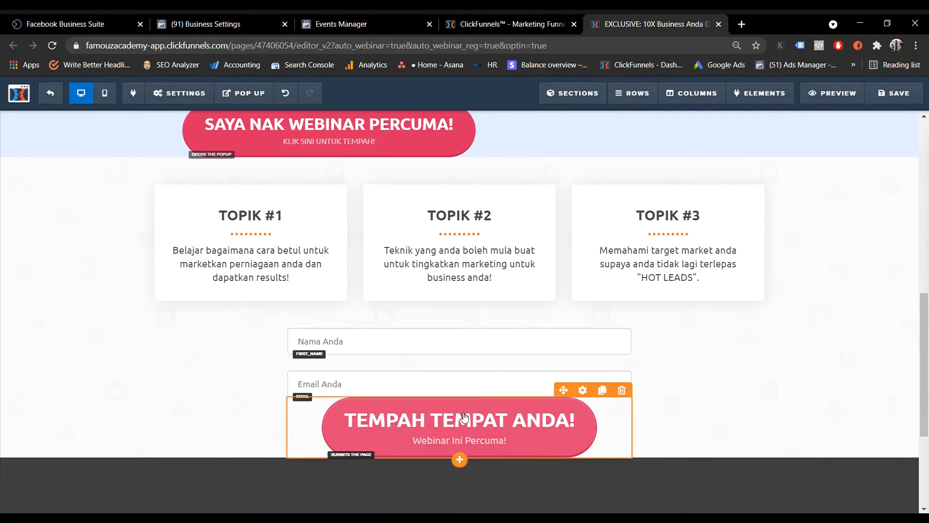
pyautogui.scroll(3, 807, 405)
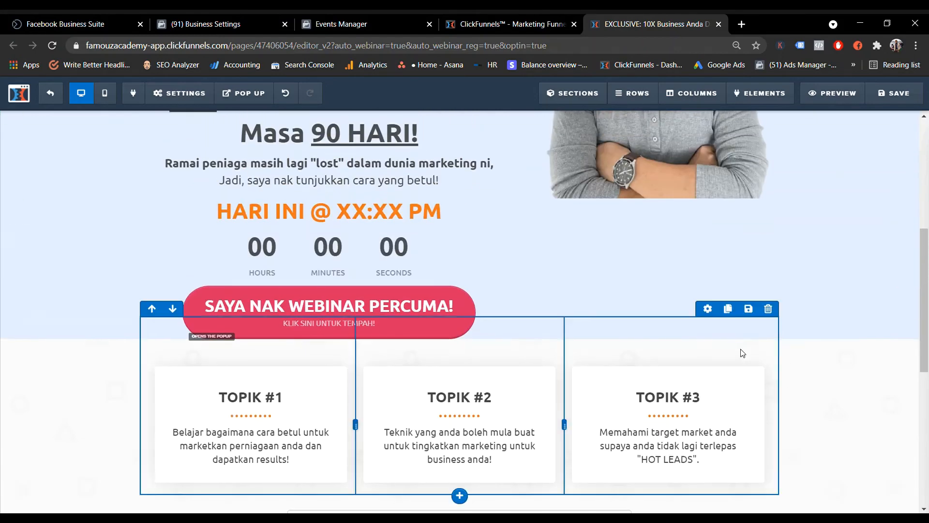
pyautogui.click(503, 24)
pyautogui.click(329, 22)
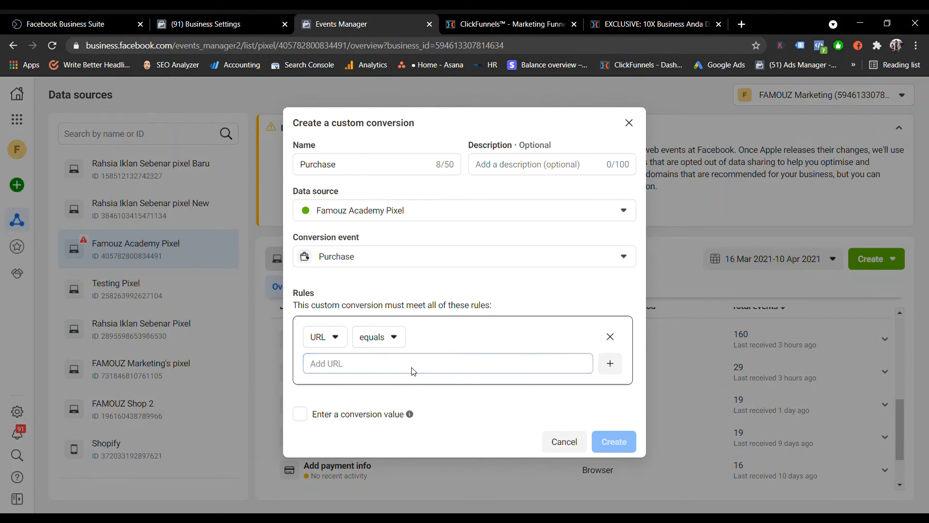
# Step: In ClickFunnels, open the webinar funnel's Order Confirmation step and copy its page URL
pyautogui.click(619, 15)
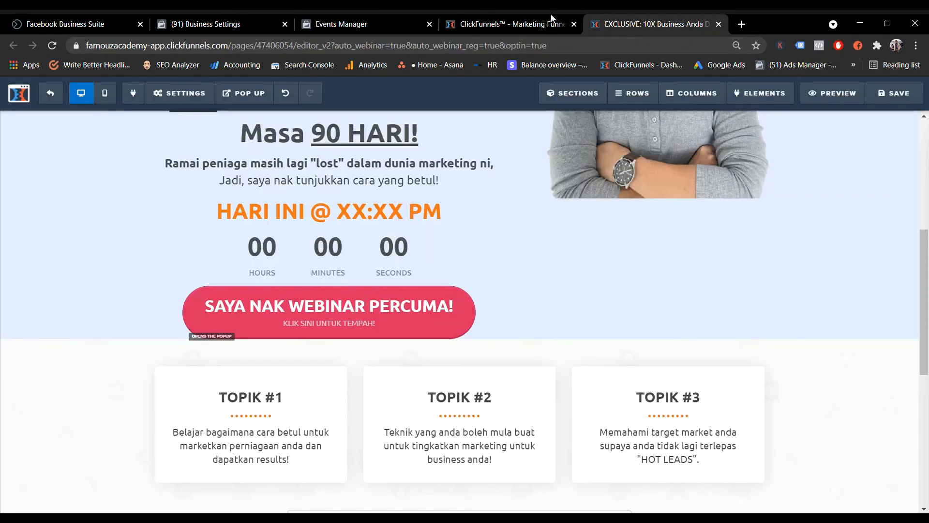
pyautogui.click(553, 19)
pyautogui.scroll(-3, 177, 267)
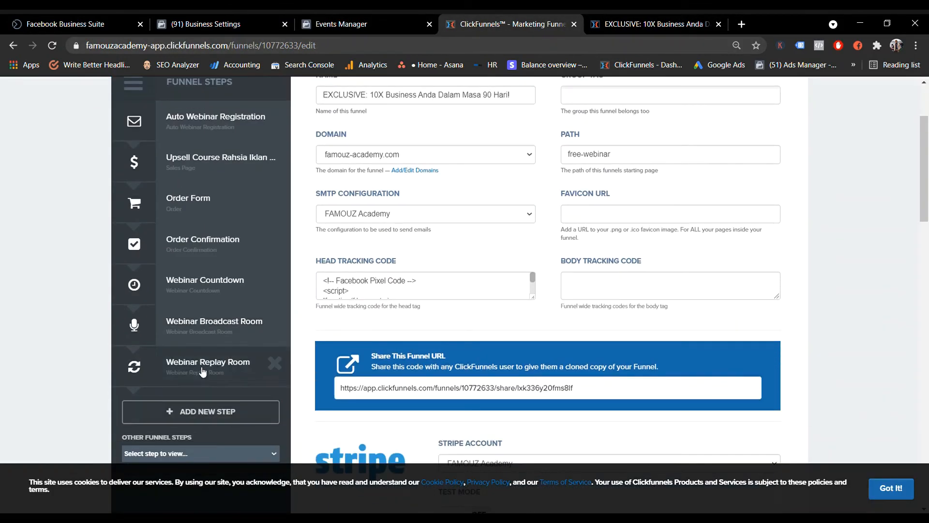
pyautogui.click(212, 260)
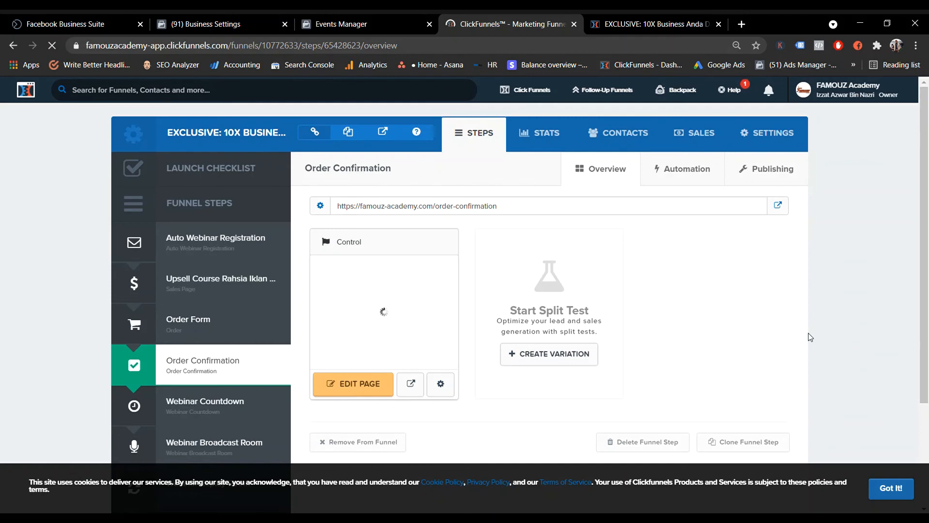
pyautogui.moveTo(499, 205); pyautogui.dragTo(336, 206)
pyautogui.hotkey('ctrl', 'c')
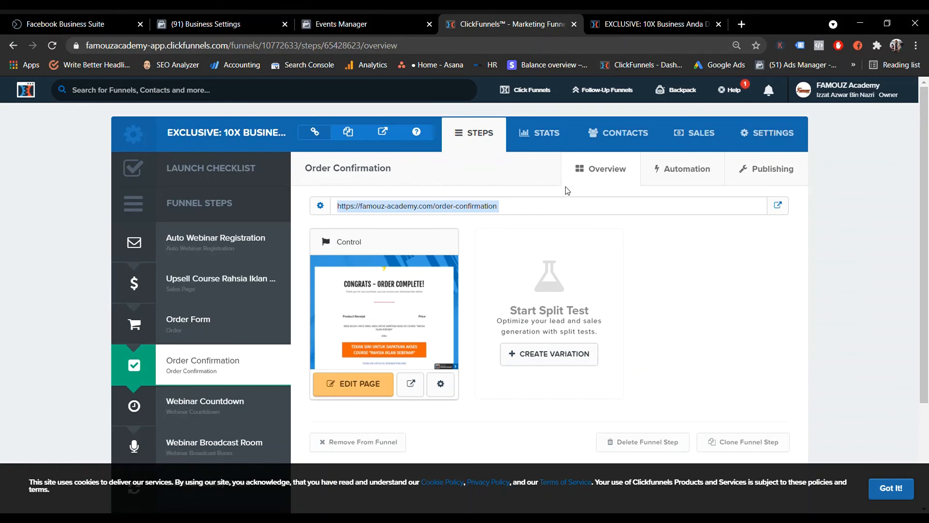
pyautogui.click(359, 24)
pyautogui.click(412, 363)
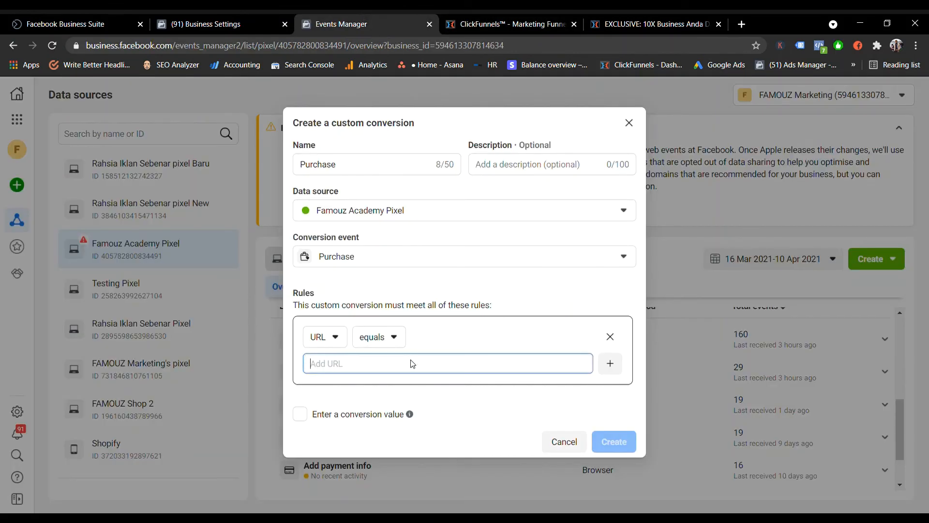
pyautogui.hotkey('ctrl', 'v')
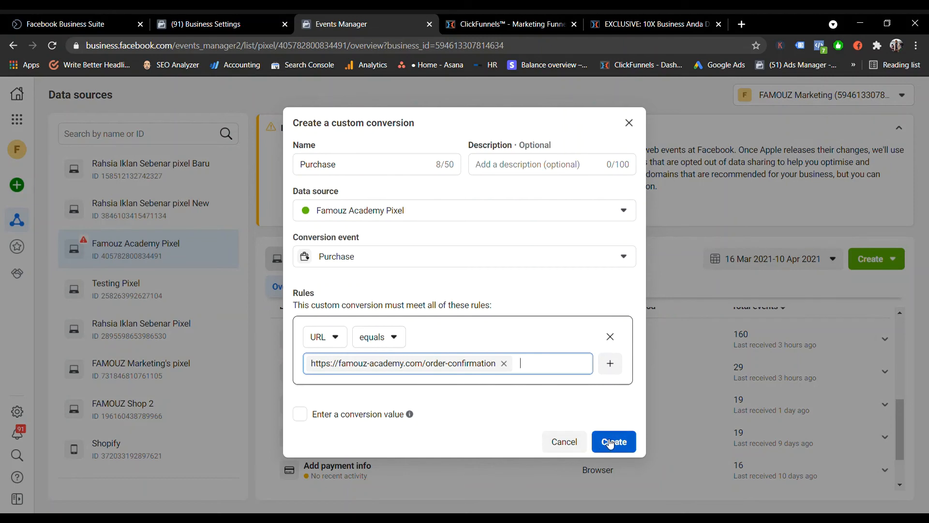
pyautogui.click(562, 442)
# Step: Start a new custom conversion named Initiate Checkout, with Initiate checkout as its conversion event
pyautogui.scroll(1, 432, 378)
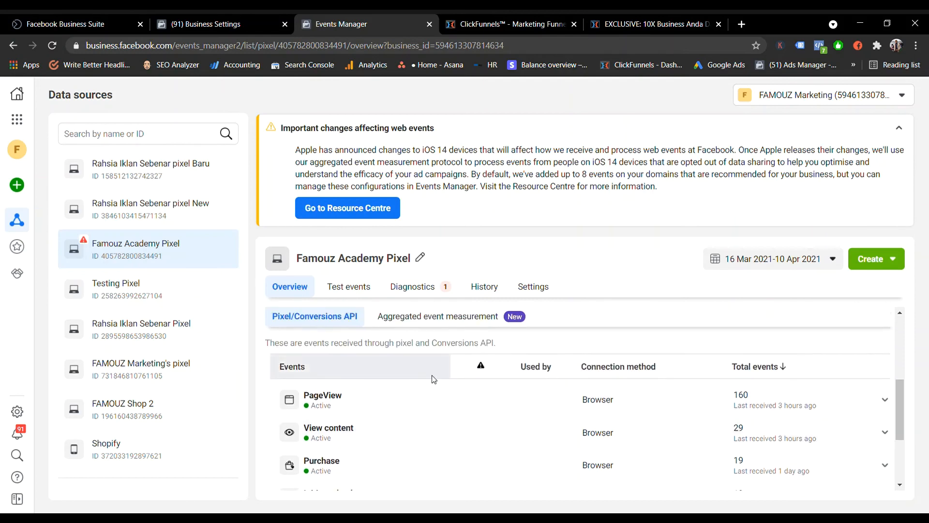
pyautogui.scroll(-1, 450, 392)
pyautogui.scroll(-1, 412, 421)
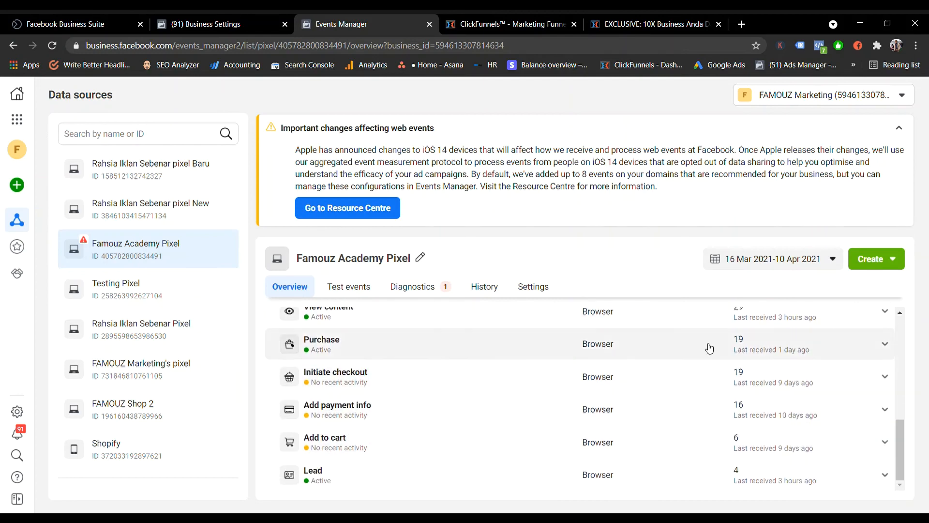
pyautogui.click(892, 260)
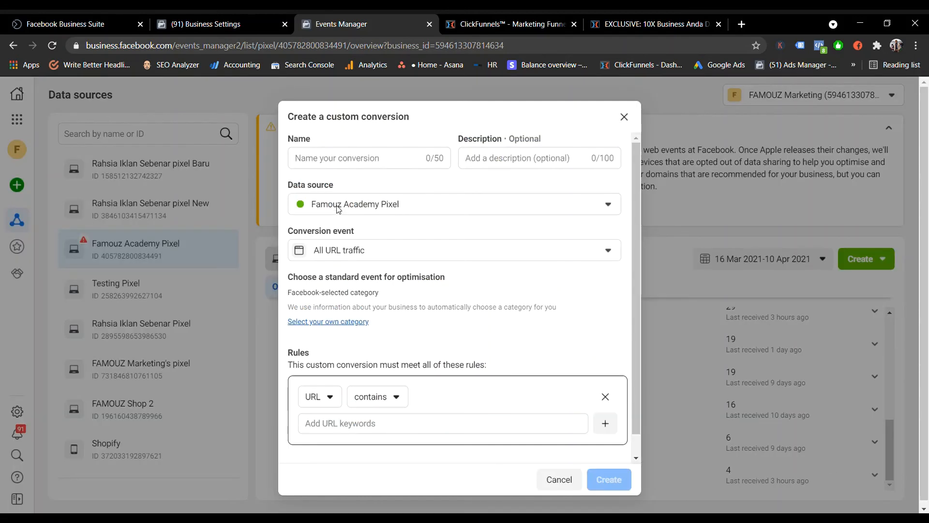
pyautogui.click(393, 164)
pyautogui.write('Ini')
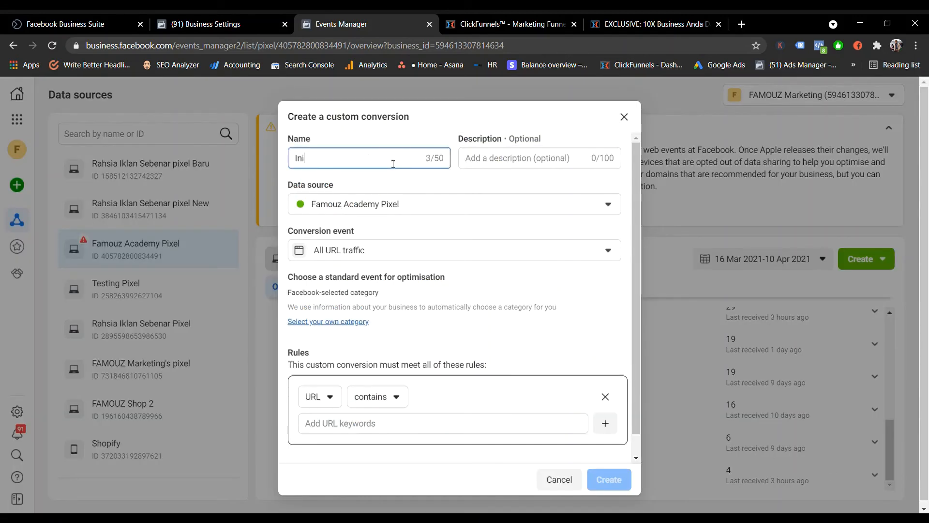
pyautogui.write('tiated')
pyautogui.write('Checkout')
pyautogui.click(424, 258)
pyautogui.scroll(-2, 436, 368)
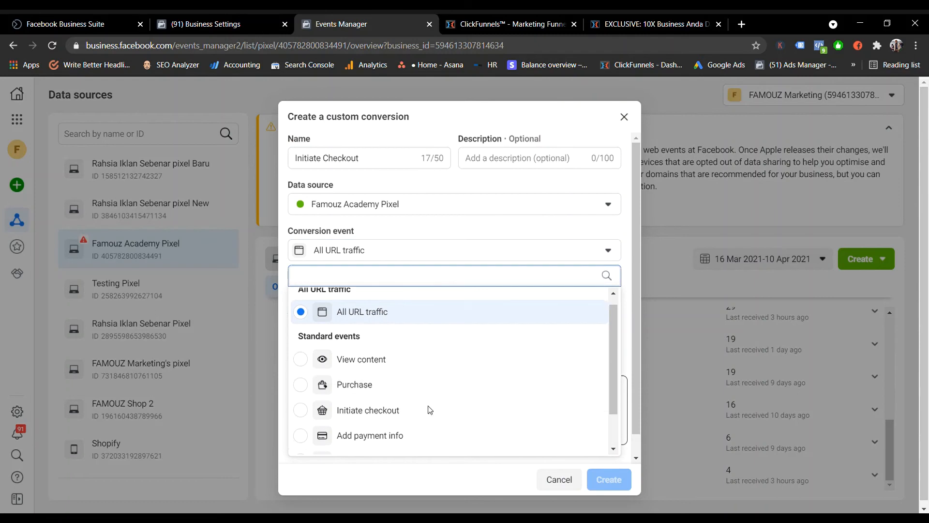
pyautogui.click(439, 372)
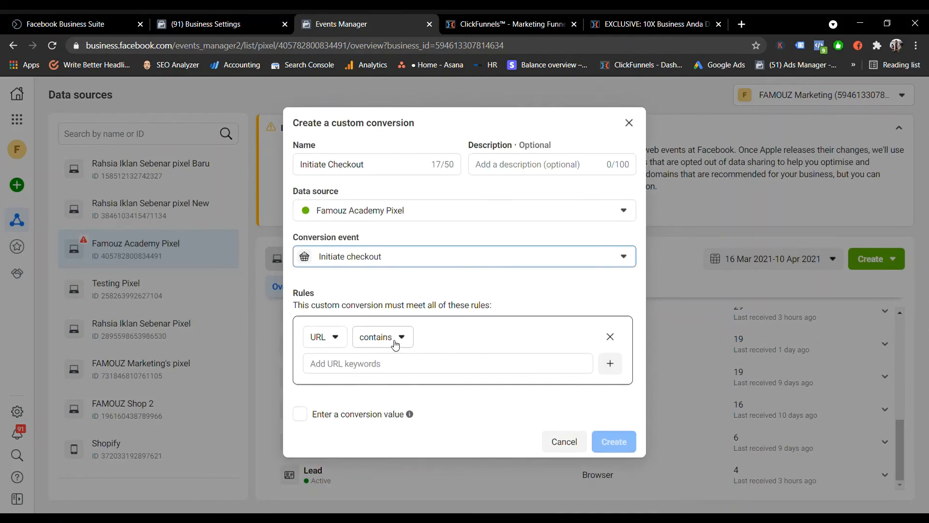
# Step: Set the Initiate Checkout conversion's URL rule to "equals" and make its URL field ready for entry
pyautogui.click(400, 346)
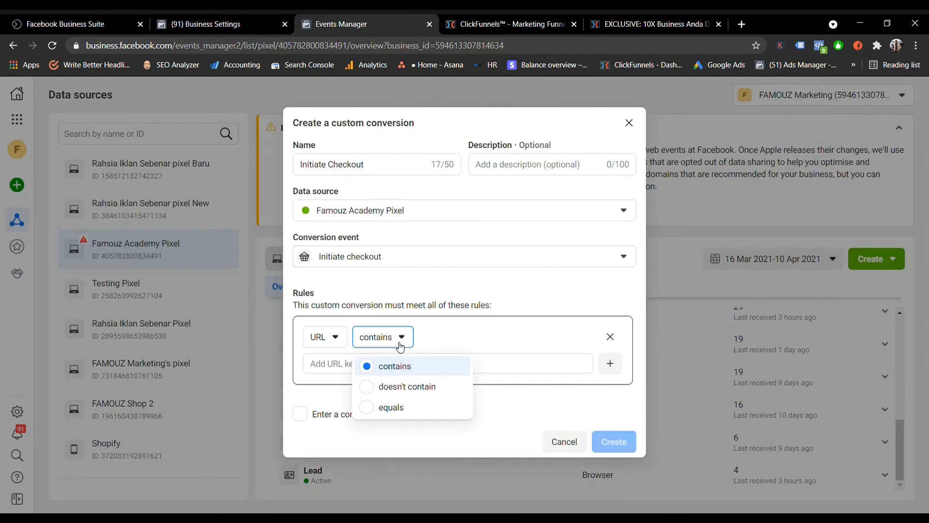
pyautogui.click(429, 409)
pyautogui.click(428, 371)
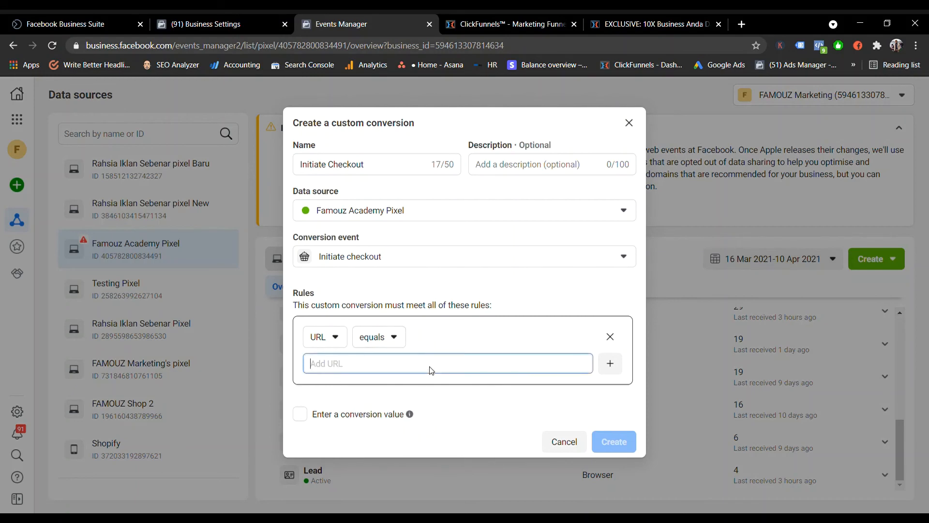
pyautogui.click(682, 20)
pyautogui.click(509, 22)
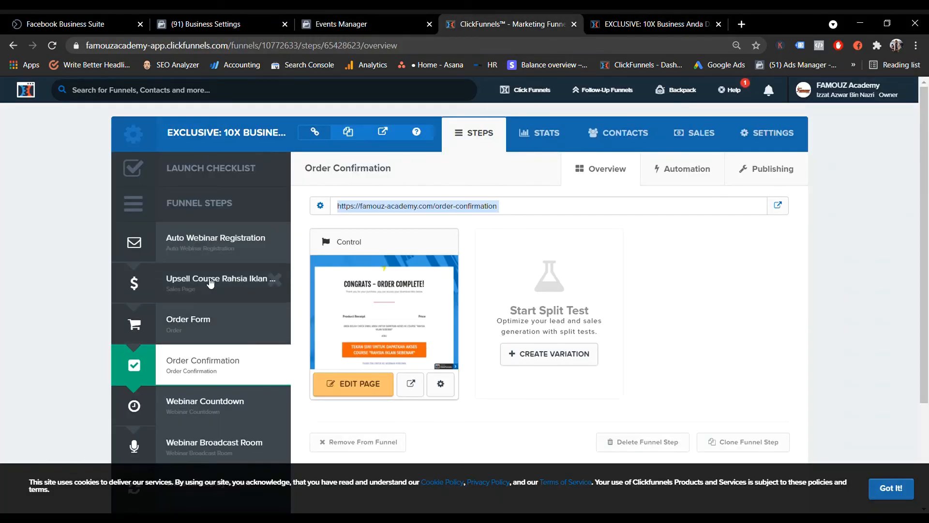
pyautogui.click(227, 357)
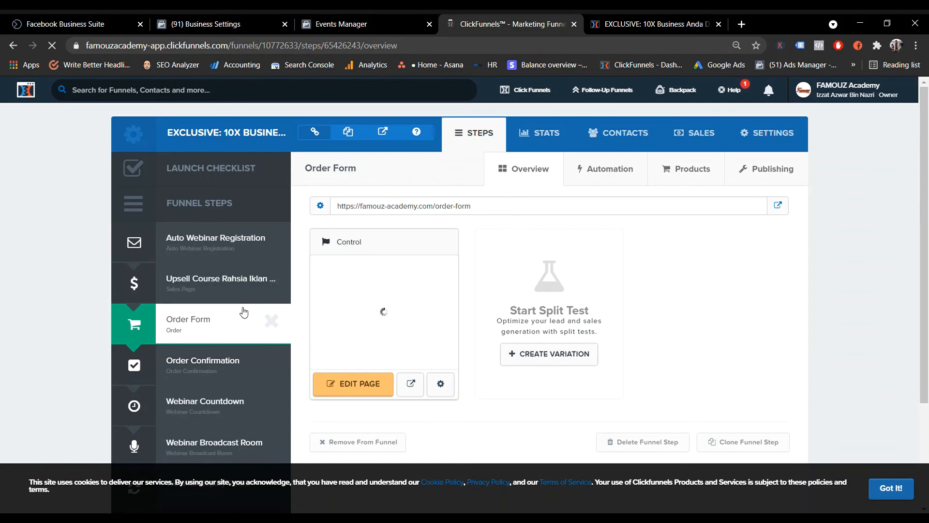
pyautogui.doubleClick(451, 213)
pyautogui.click(452, 213)
pyautogui.hotkey('ctrl', 'c')
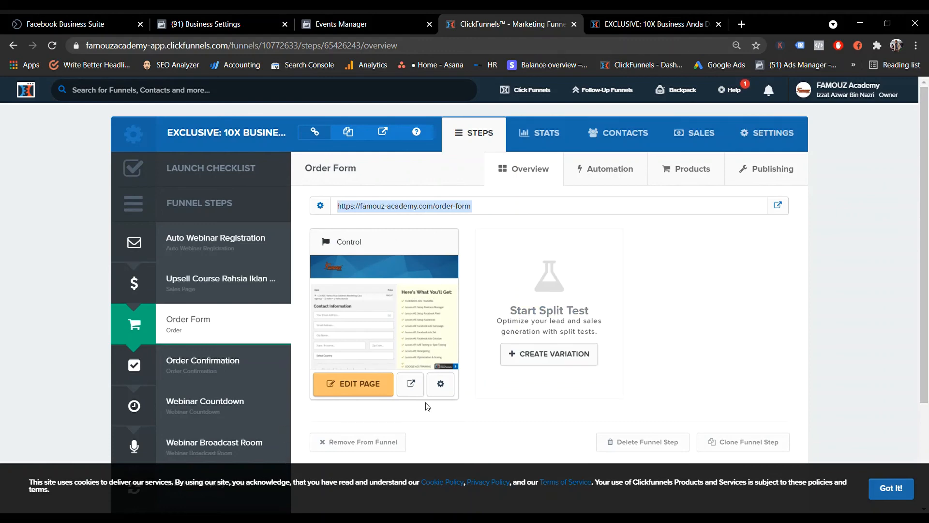
pyautogui.click(333, 16)
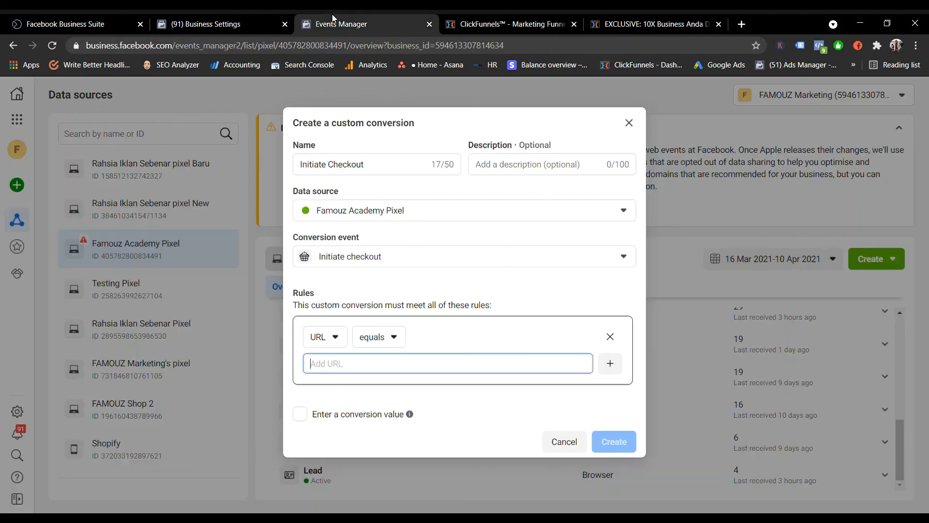
pyautogui.click(460, 363)
pyautogui.hotkey('ctrl', 'v')
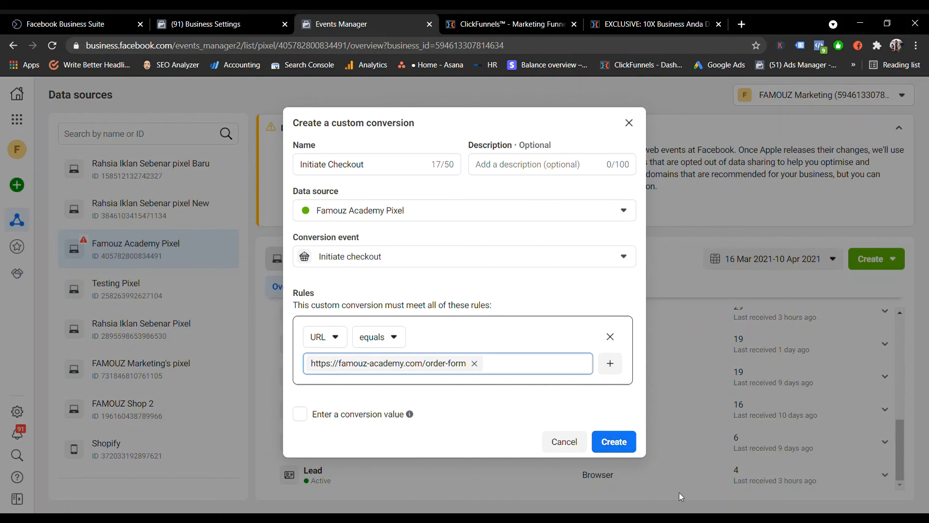
pyautogui.click(562, 442)
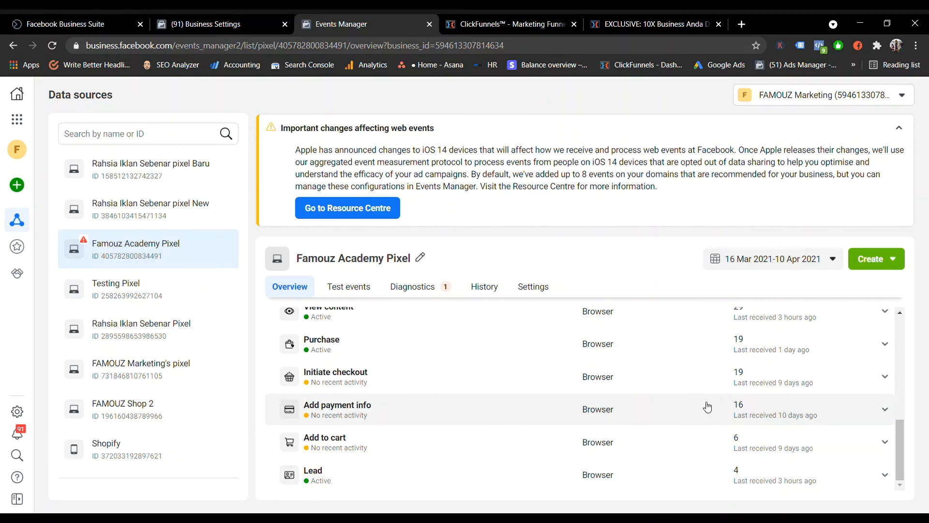
# Step: Start a new custom conversion named Add to Cart, with Add to cart as its conversion event
pyautogui.click(872, 261)
pyautogui.click(807, 452)
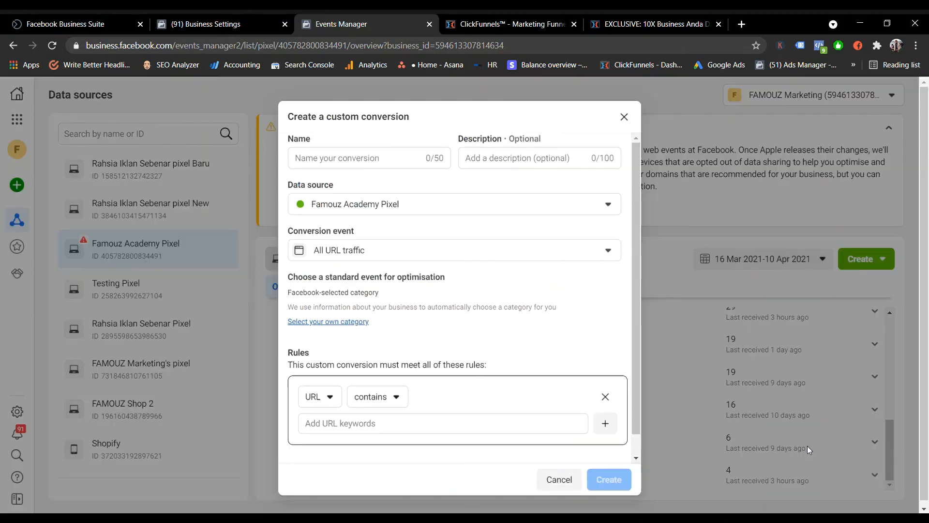
pyautogui.click(406, 165)
pyautogui.write('Ad')
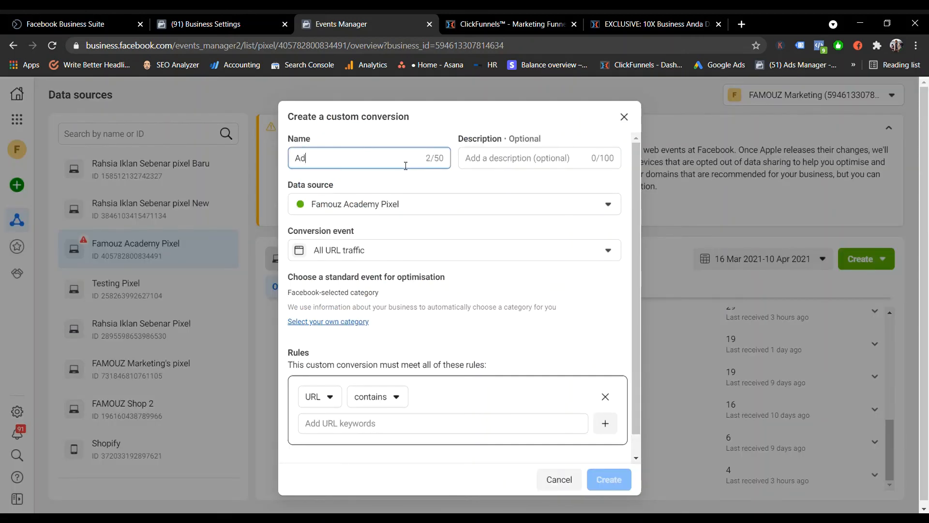
pyautogui.write('d to Cart')
pyautogui.click(459, 254)
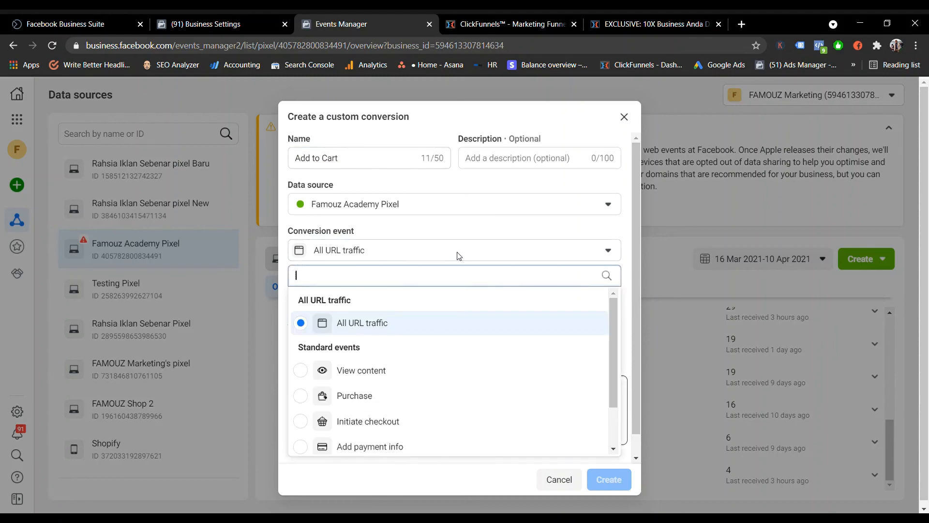
pyautogui.scroll(-1, 451, 415)
pyautogui.click(398, 416)
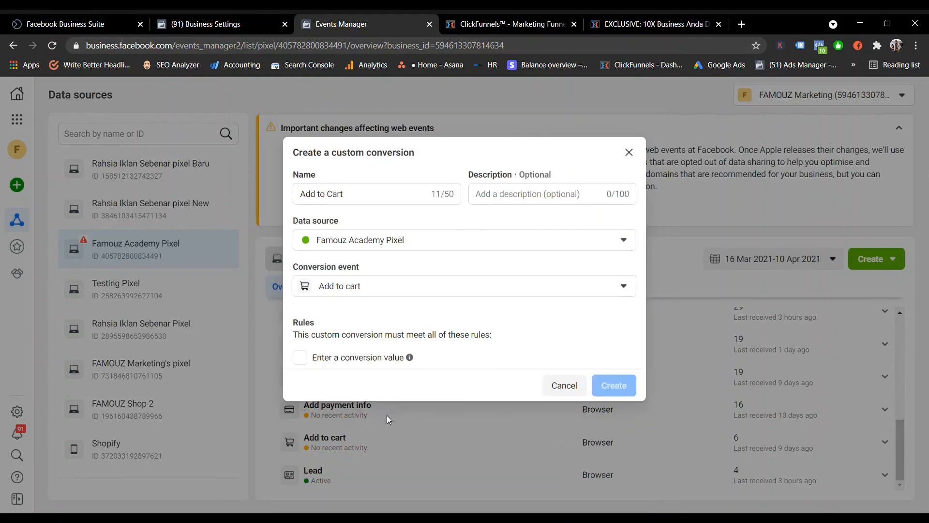
# Step: Set the Add to Cart conversion's URL rule to "equals", check the funnel steps in ClickFunnels, and discard the custom conversion in Events Manager
pyautogui.click(399, 337)
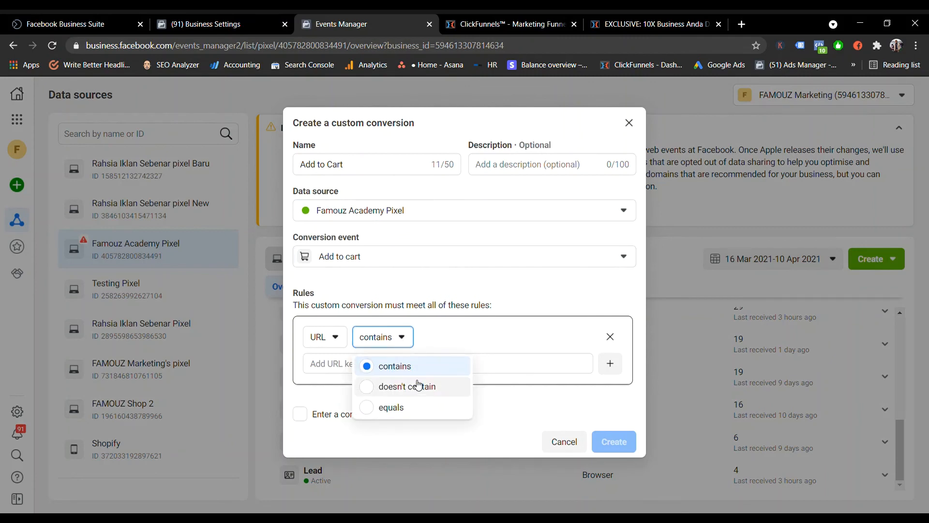
pyautogui.click(420, 407)
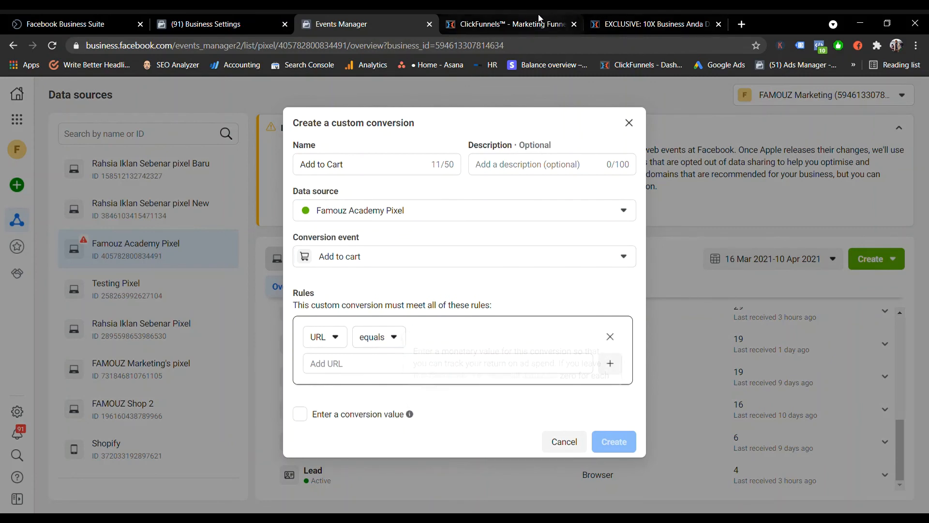
pyautogui.click(509, 23)
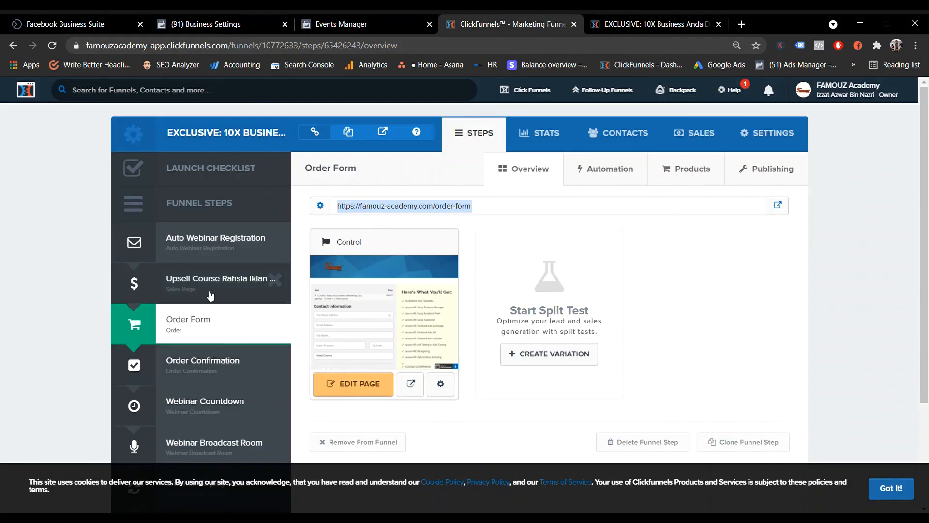
pyautogui.click(368, 19)
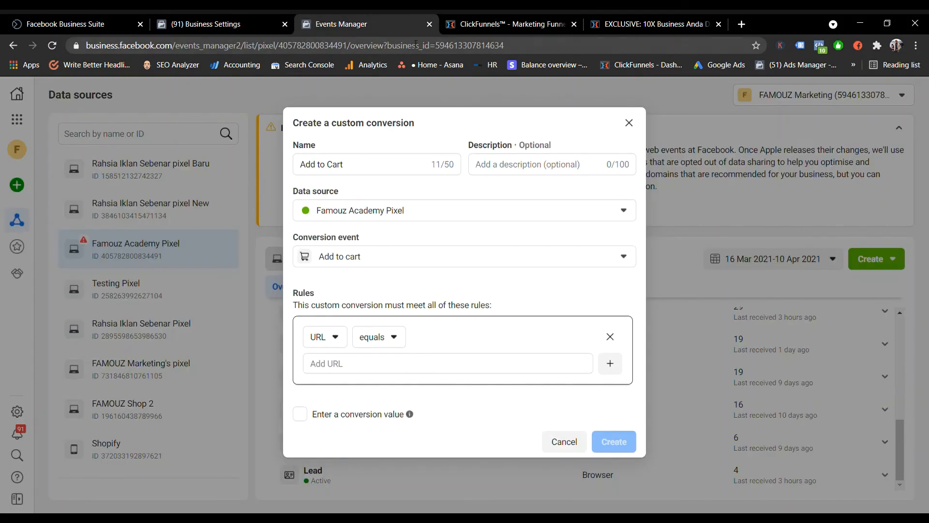
pyautogui.click(444, 368)
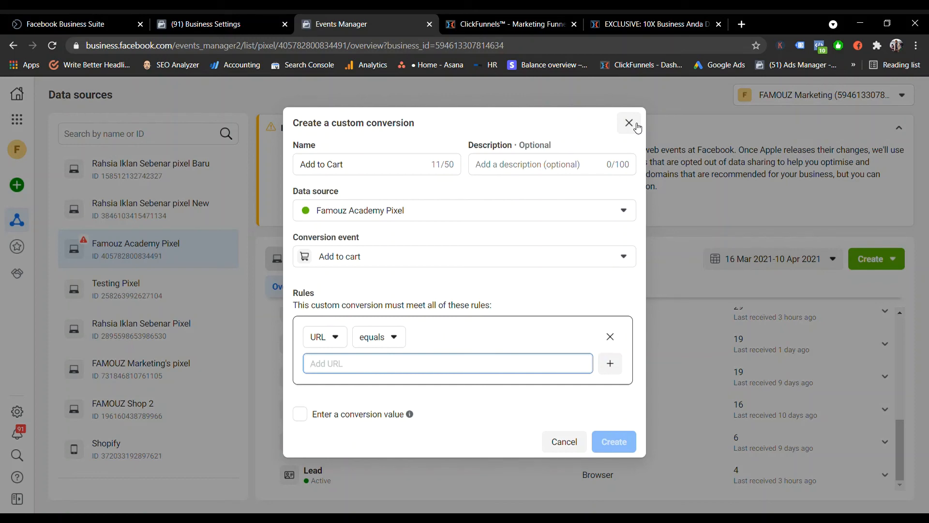
pyautogui.click(630, 123)
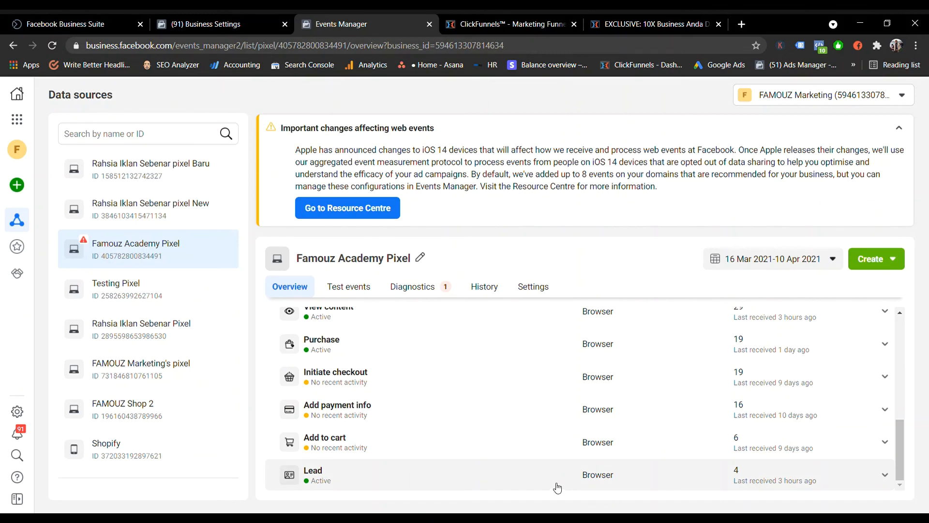
# Step: Start a new custom conversion named Leads with Lead as its conversion event, and make its URL keywords field ready for entry
pyautogui.click(871, 259)
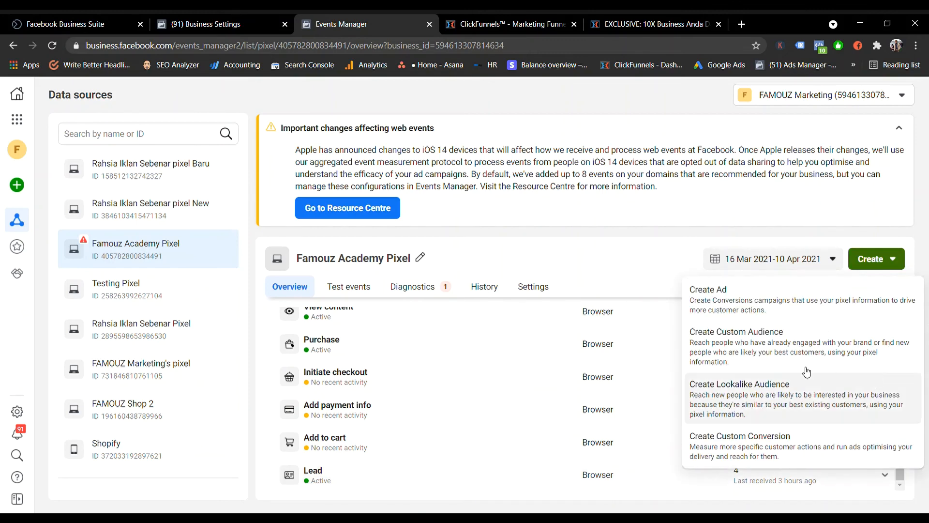
pyautogui.click(779, 458)
pyautogui.click(413, 167)
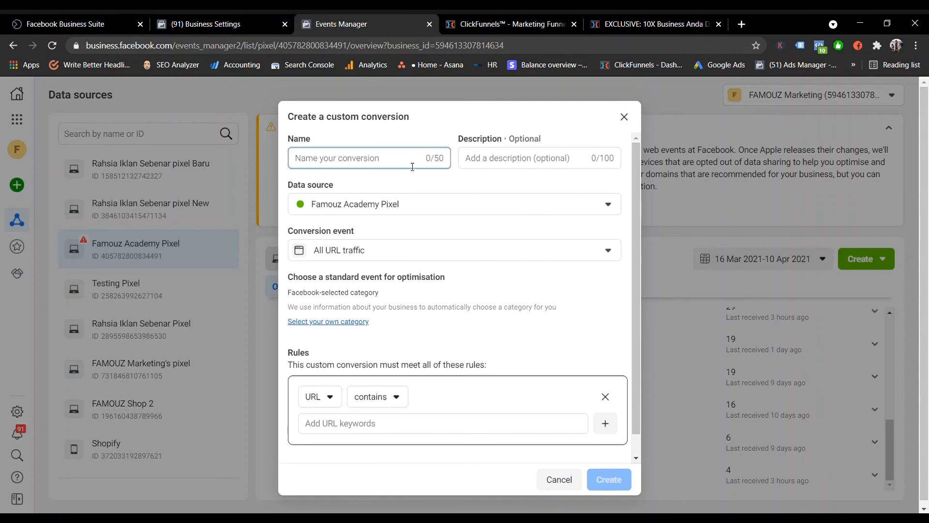
pyautogui.write('Leads')
pyautogui.click(481, 248)
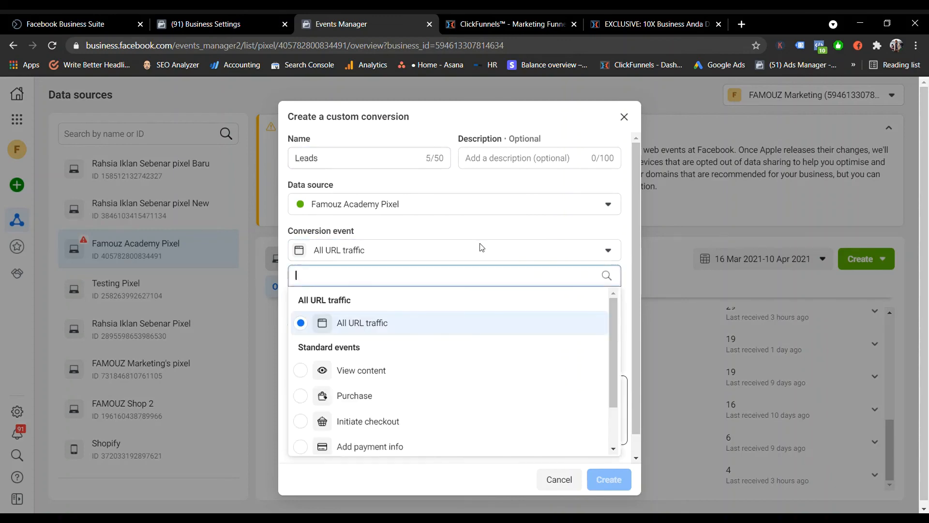
pyautogui.scroll(-2, 446, 380)
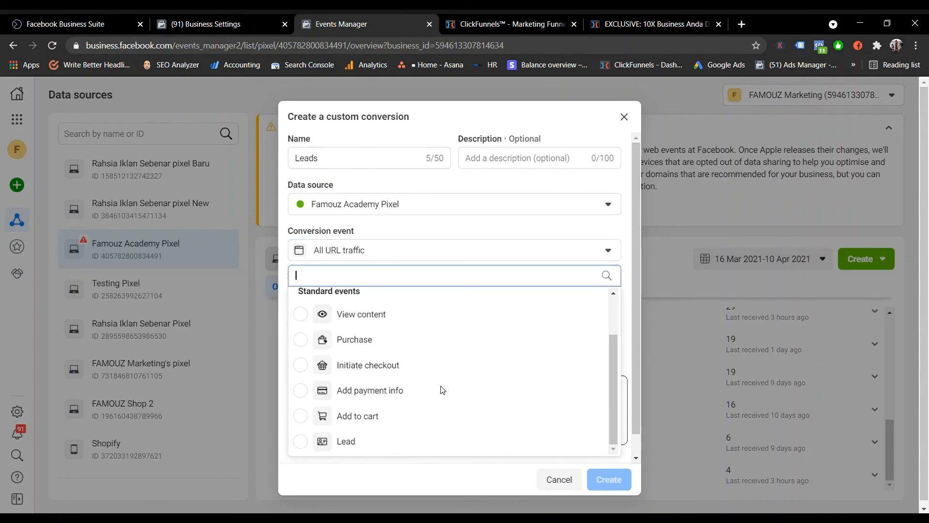
pyautogui.click(349, 442)
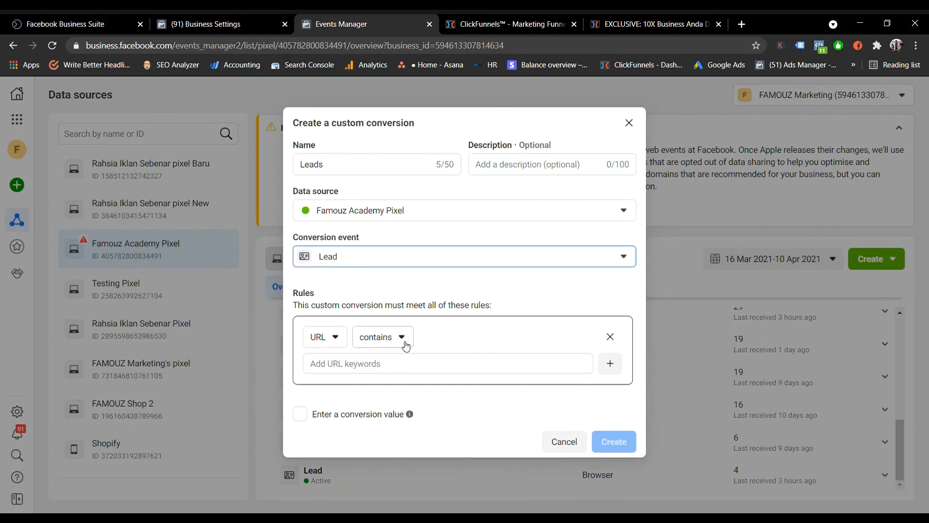
pyautogui.click(402, 368)
pyautogui.click(506, 24)
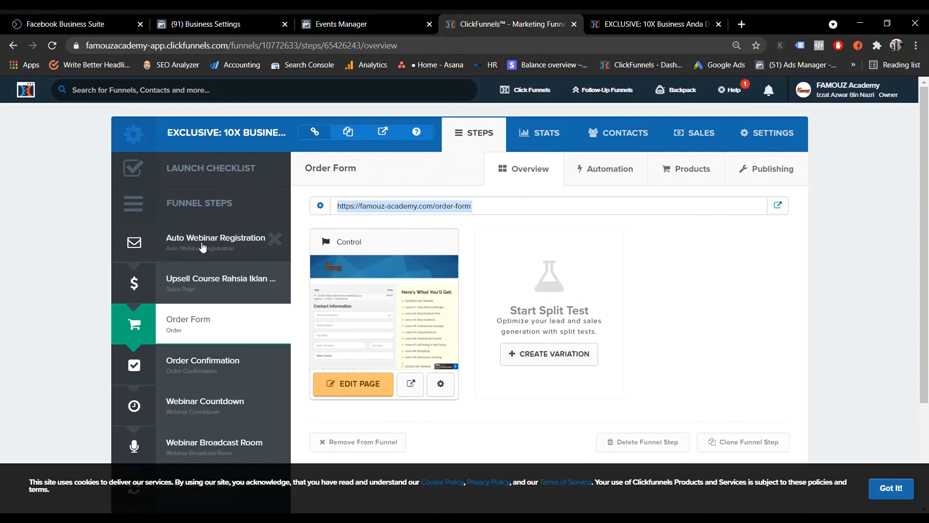
pyautogui.click(203, 247)
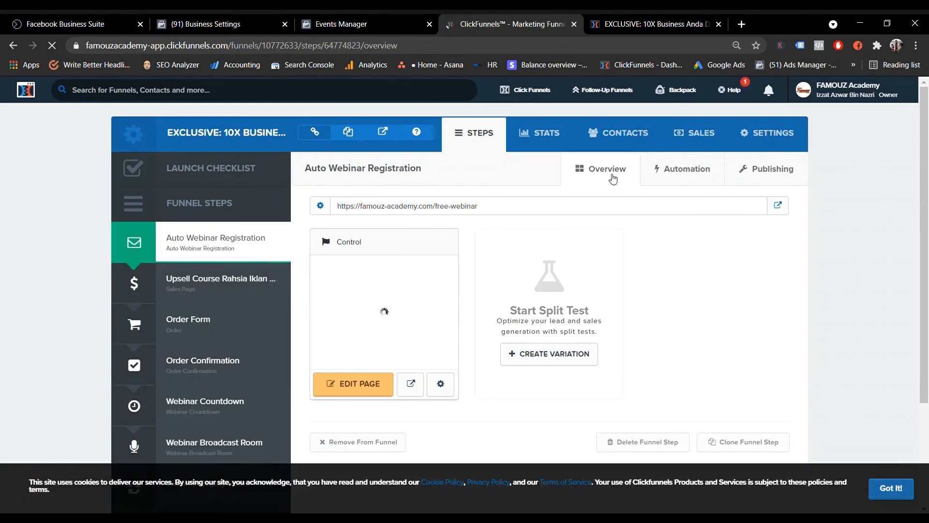
pyautogui.scroll(-3, 234, 385)
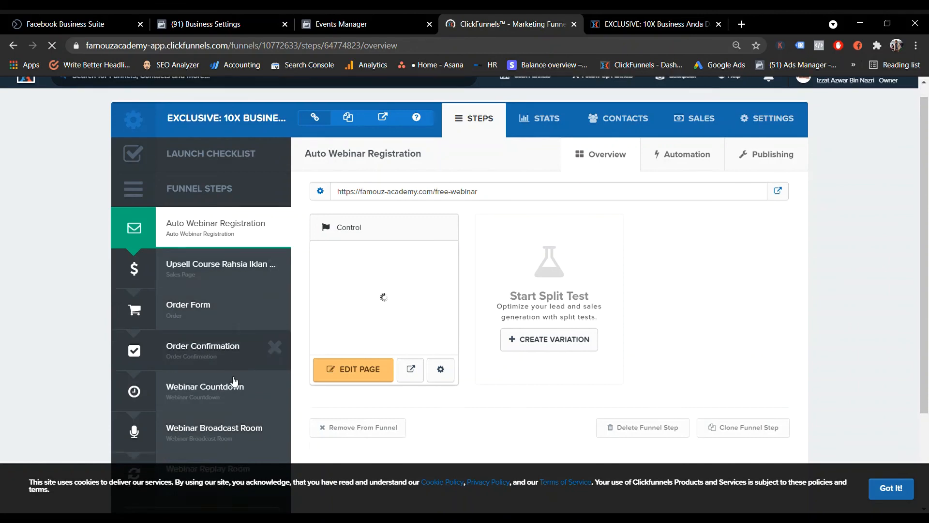
pyautogui.scroll(3, 204, 251)
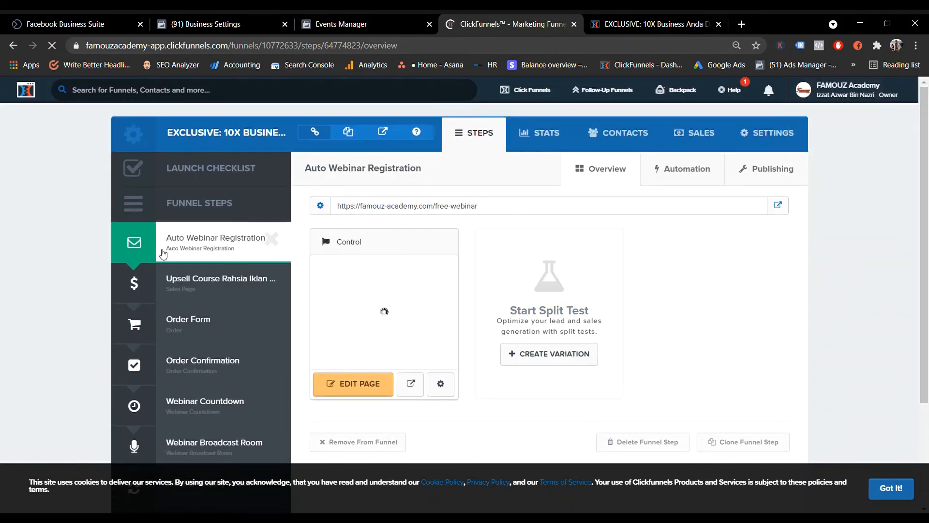
pyautogui.click(265, 283)
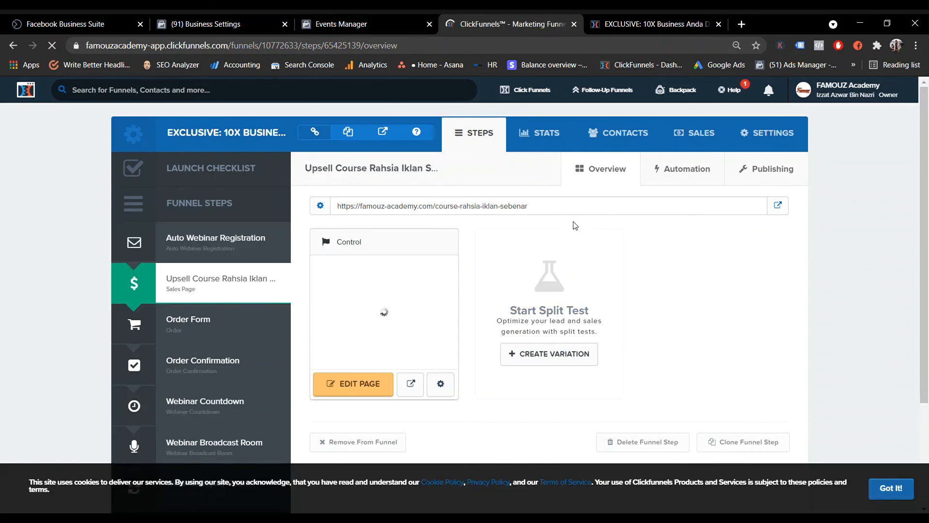
pyautogui.click(498, 206)
pyautogui.hotkey('ctrl', 'c')
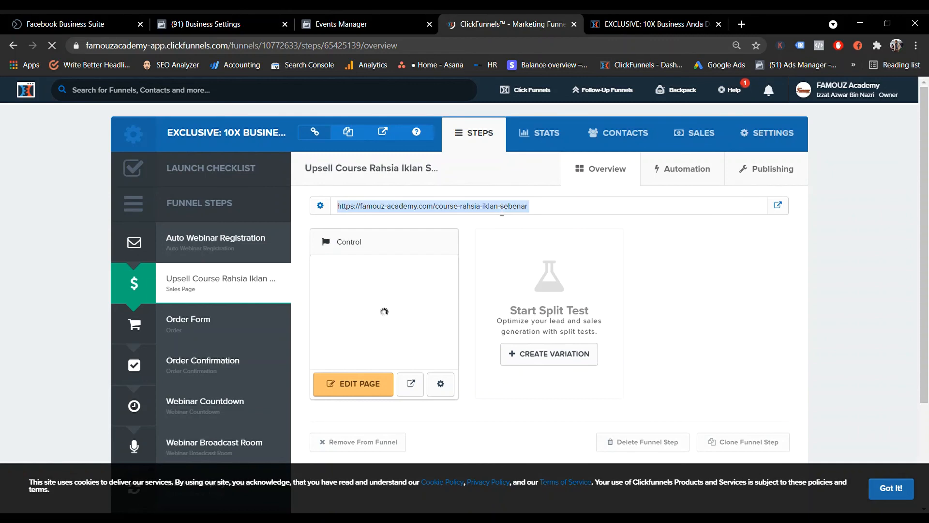
pyautogui.click(408, 19)
pyautogui.hotkey('ctrl', 'v')
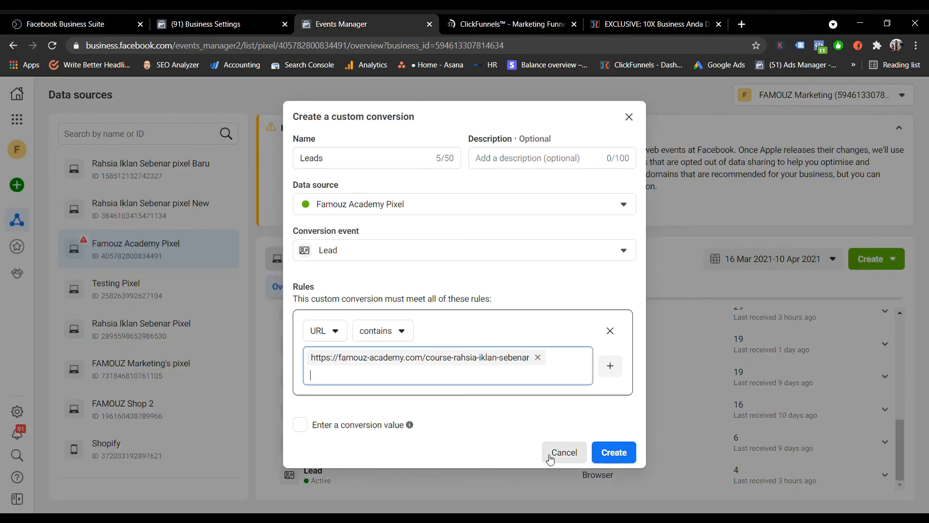
pyautogui.click(564, 452)
# Step: Start a new custom conversion named ViewContent with View content as its conversion event, and discard it without entering URL keywords
pyautogui.scroll(5, 538, 413)
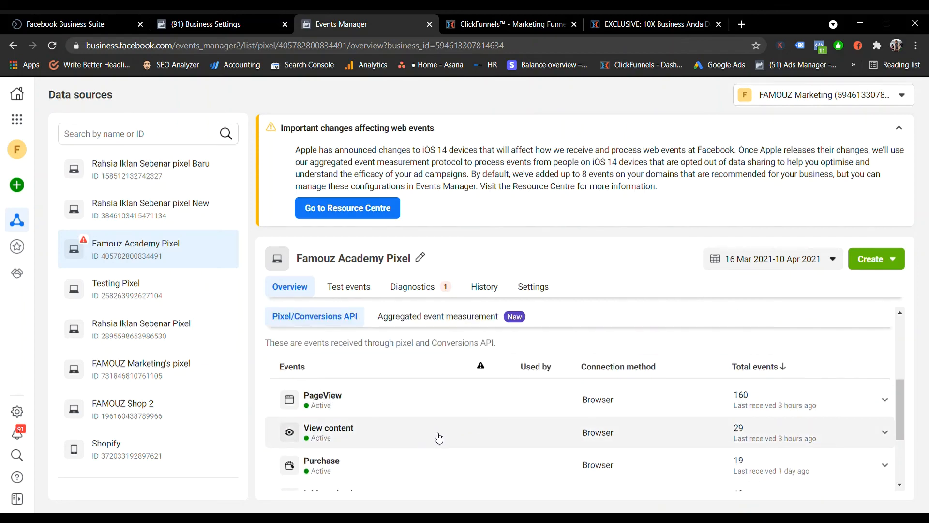
pyautogui.click(870, 259)
pyautogui.click(818, 443)
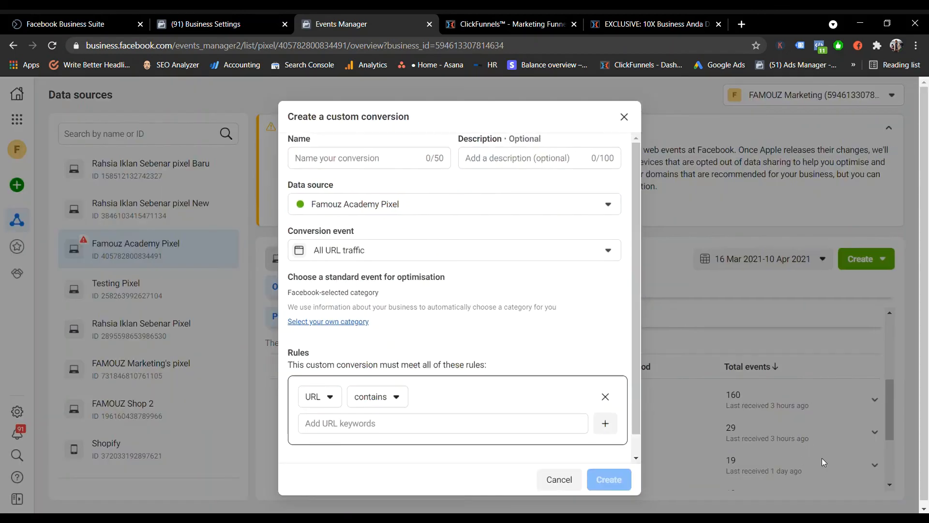
pyautogui.click(415, 166)
pyautogui.write('Vi')
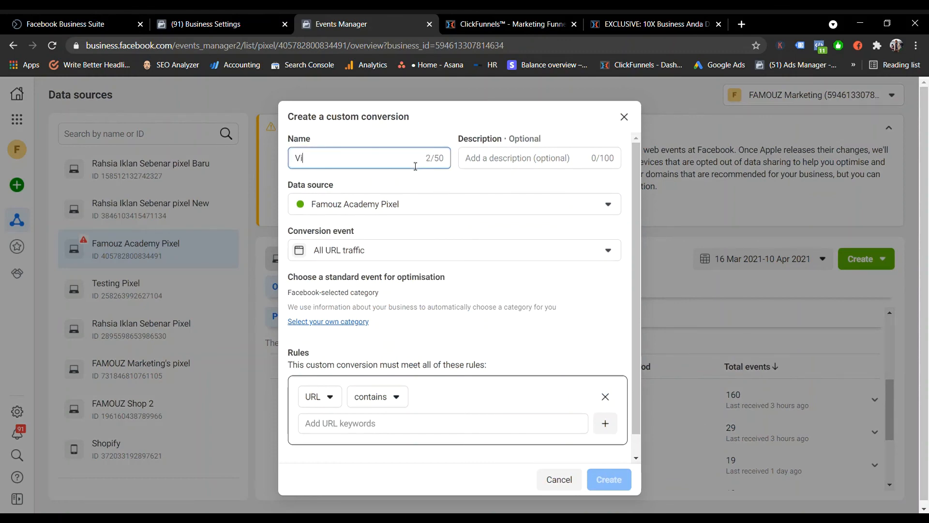
pyautogui.write('ewContent')
pyautogui.click(452, 250)
pyautogui.click(435, 370)
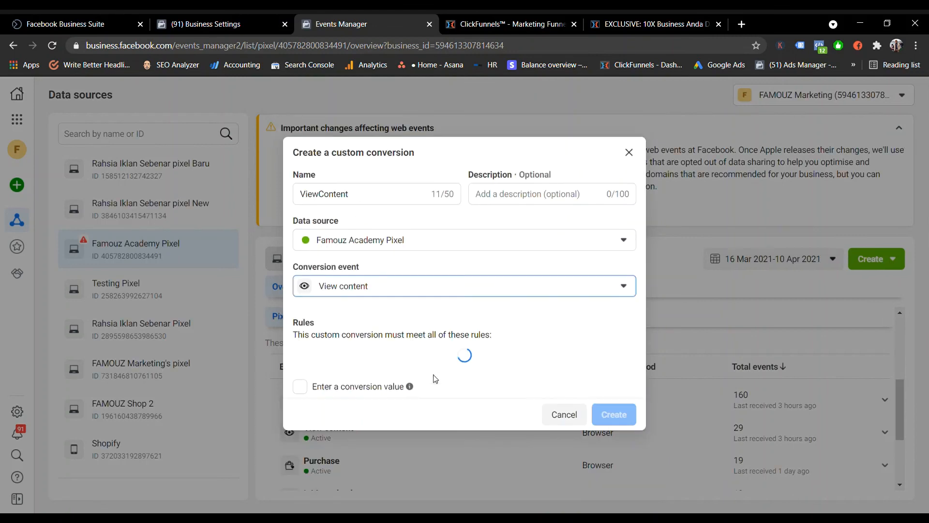
pyautogui.click(434, 371)
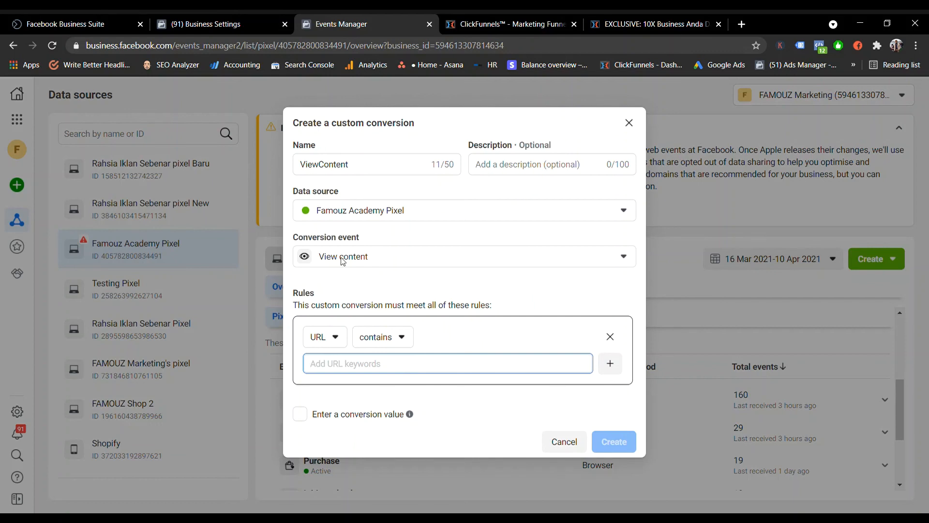
pyautogui.click(577, 450)
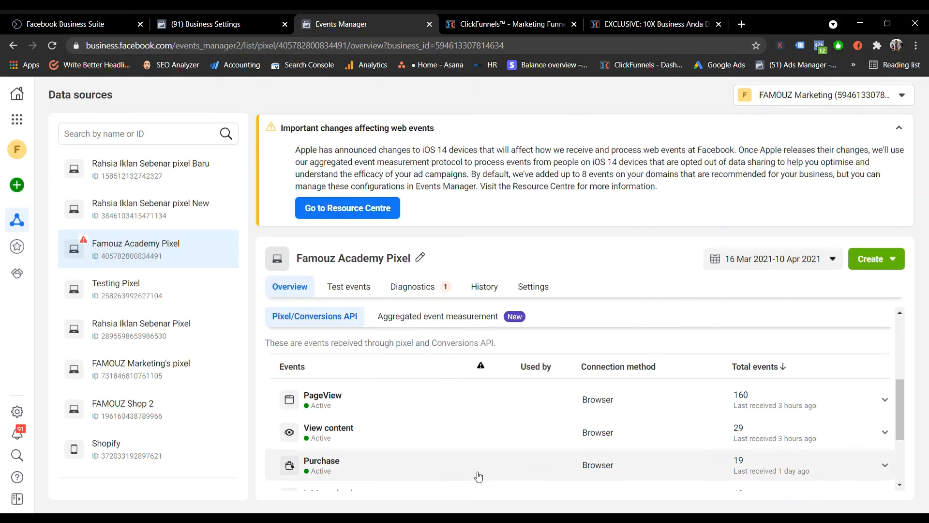
pyautogui.scroll(-3, 491, 411)
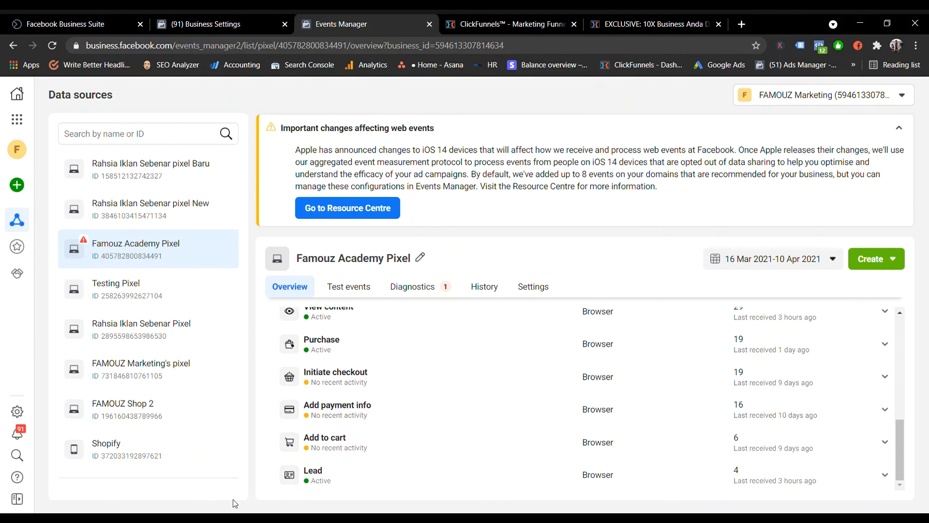